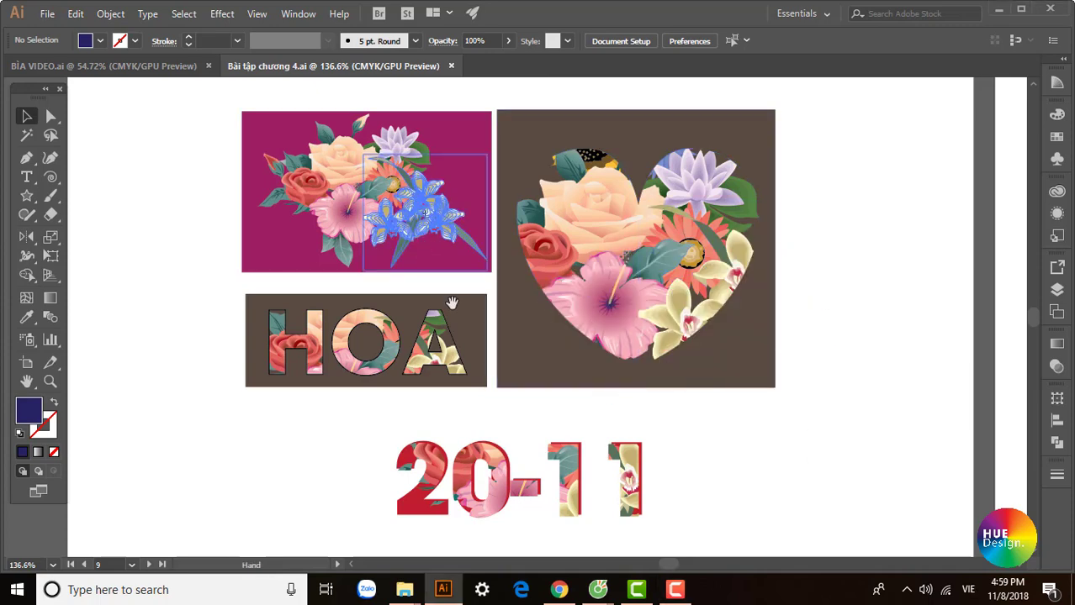
# Pan across the flower and HOA artboard and bring up the Object menu
pyautogui.moveTo(535, 279); pyautogui.dragTo(461, 250)
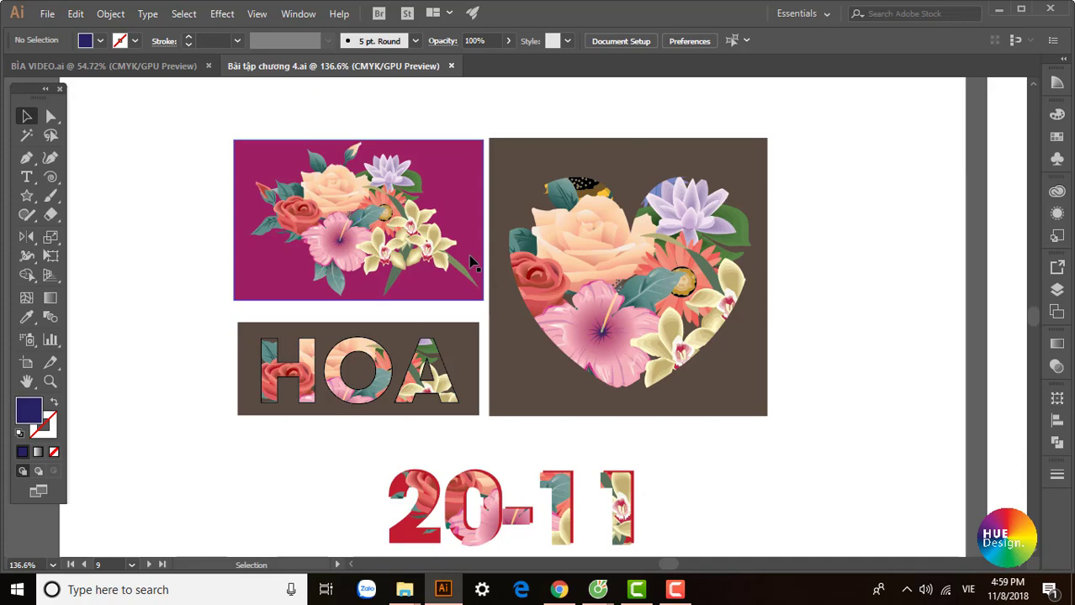
pyautogui.click(100, 15)
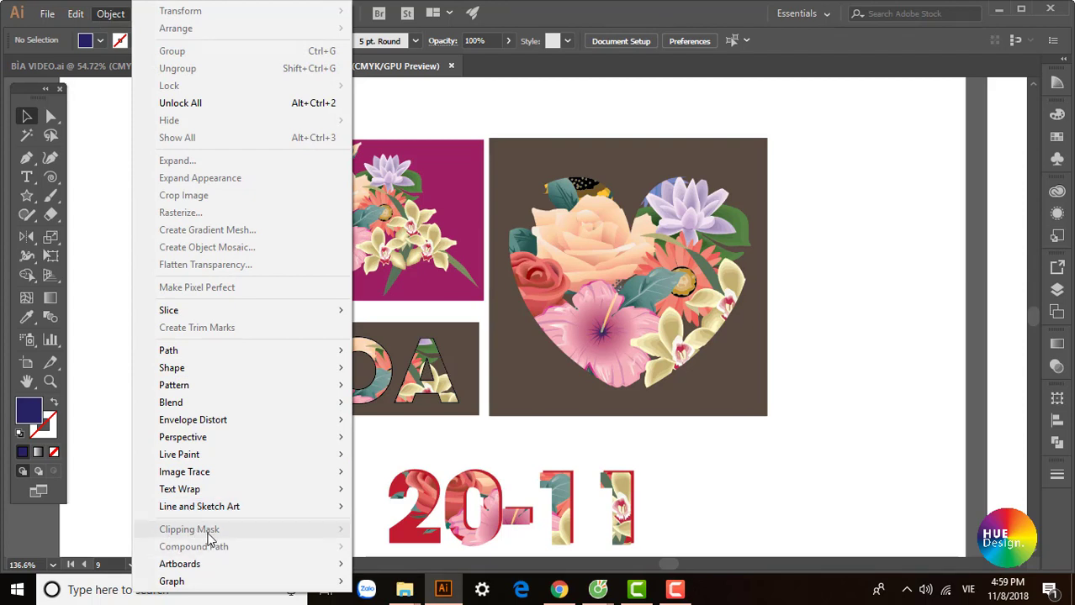
# Alt-drag a copy of the magenta flower panel onto the empty artboard above
pyautogui.click(111, 404)
pyautogui.moveTo(238, 300); pyautogui.dragTo(275, 429)
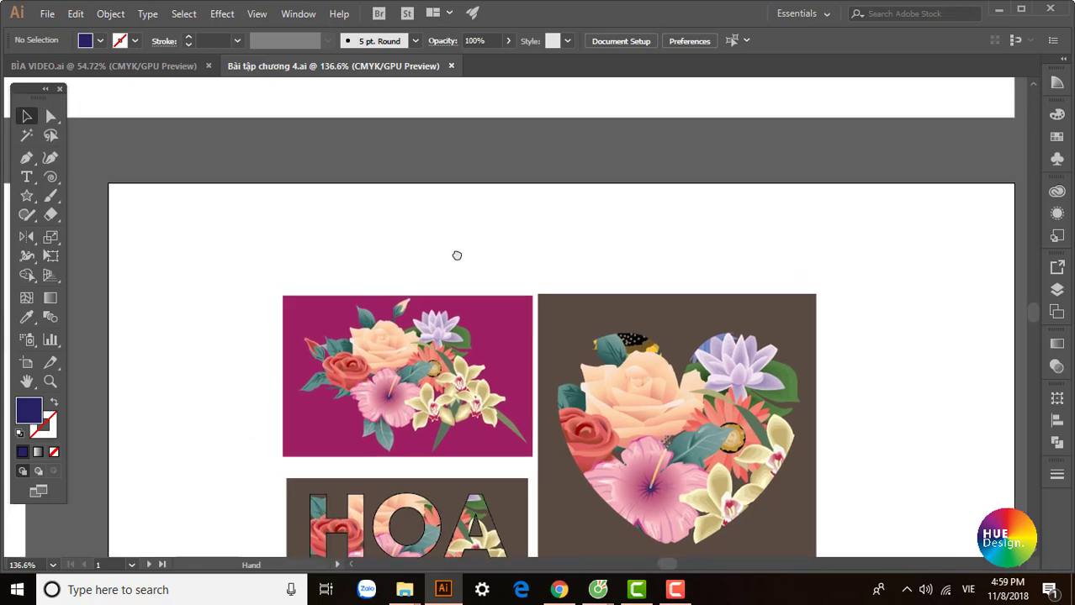
pyautogui.click(521, 441)
pyautogui.scroll(-3, 521, 442)
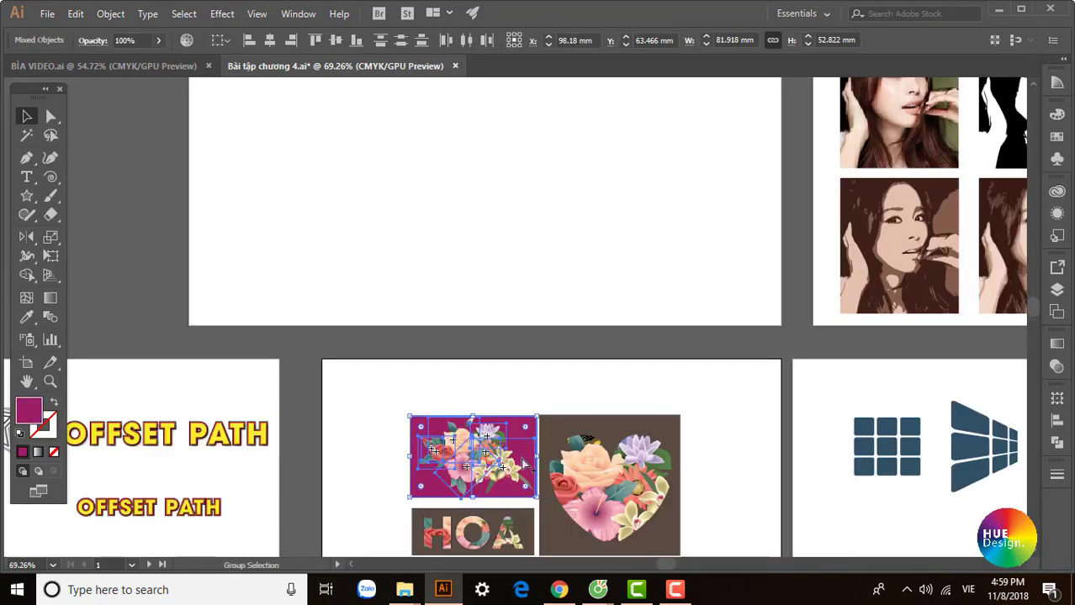
pyautogui.moveTo(521, 441); pyautogui.dragTo(343, 239)
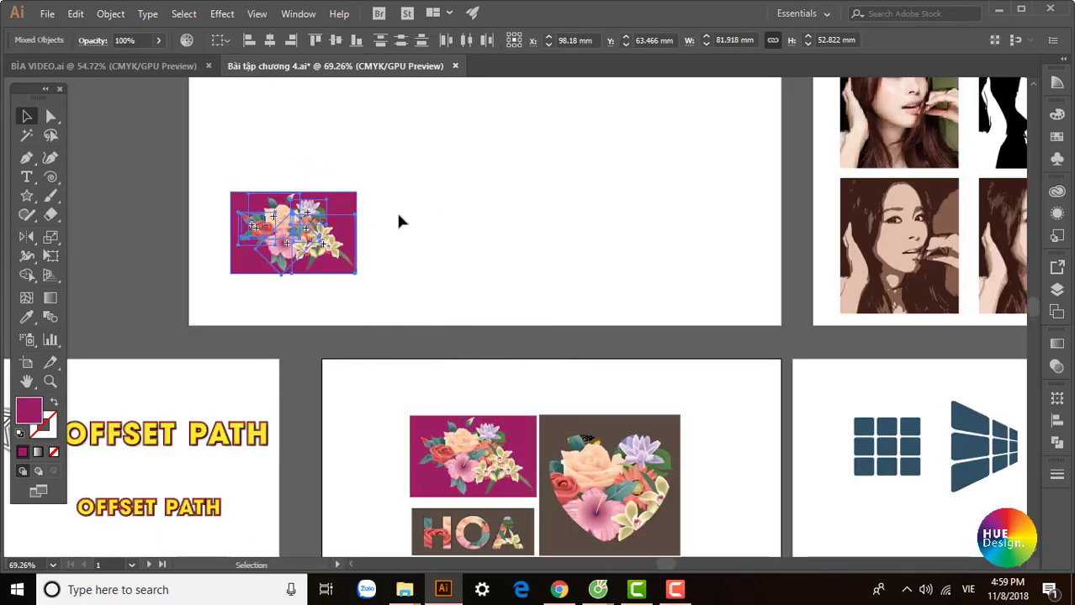
# Centre the copied flower panel in view and check its pieces by selecting and deselecting
pyautogui.click(396, 210)
pyautogui.scroll(5, 396, 210)
pyautogui.moveTo(475, 290); pyautogui.dragTo(469, 317)
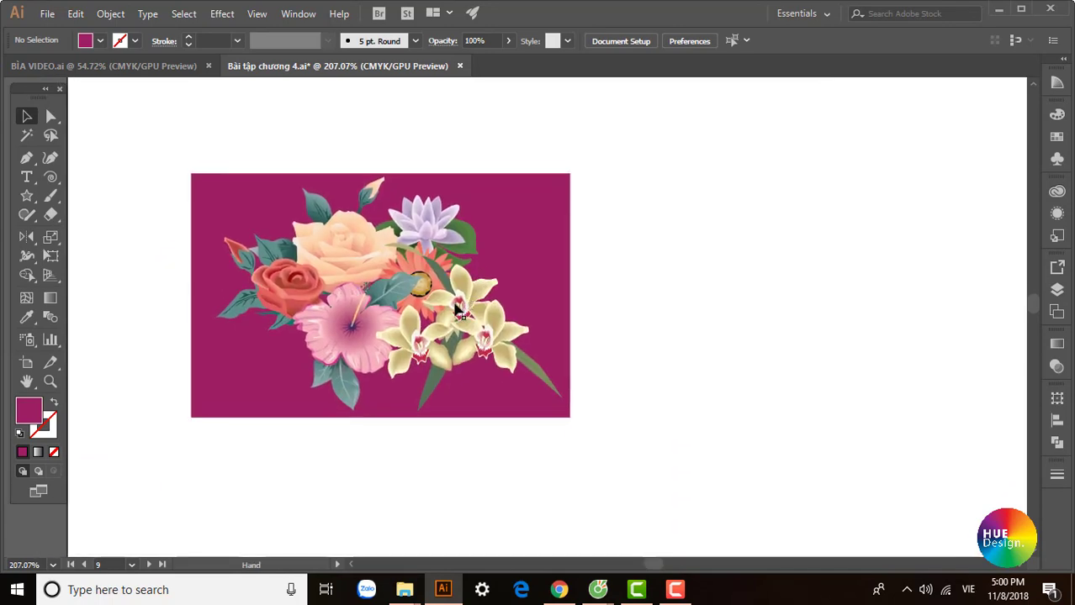
pyautogui.moveTo(171, 148)
pyautogui.mouseDown()
pyautogui.moveTo(622, 431)
pyautogui.moveTo(612, 415)
pyautogui.moveTo(670, 482)
pyautogui.mouseUp()
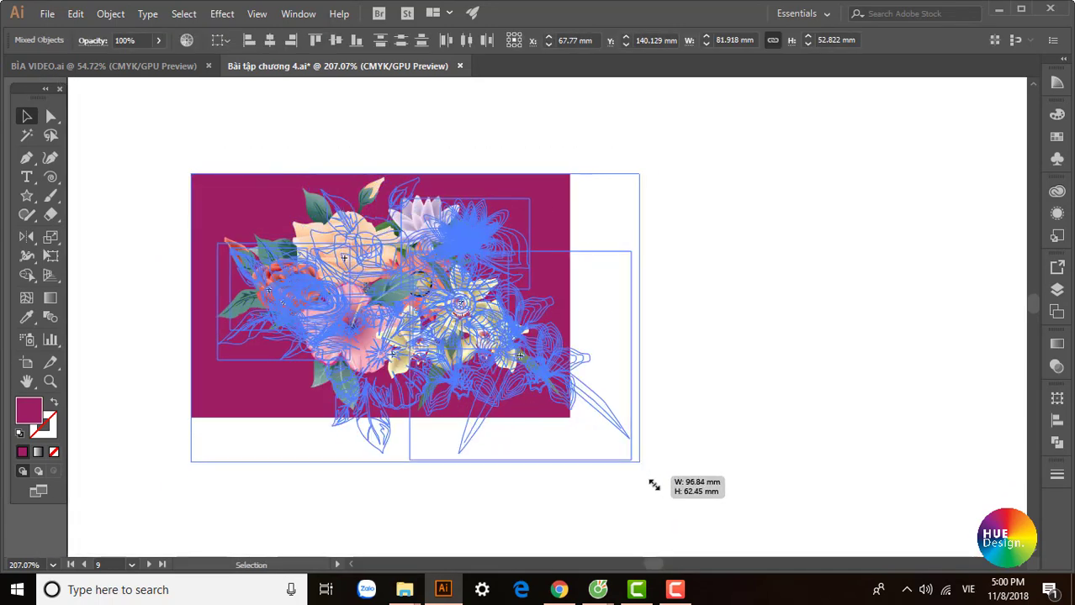
pyautogui.click(746, 340)
pyautogui.hscroll(1, 744, 360)
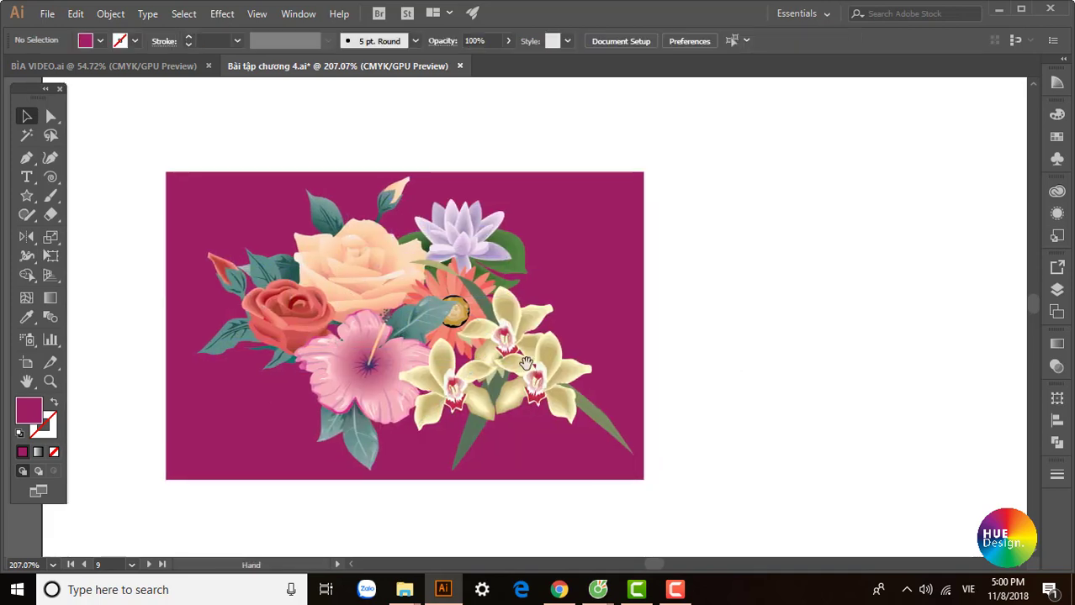
pyautogui.moveTo(266, 148); pyautogui.dragTo(466, 355)
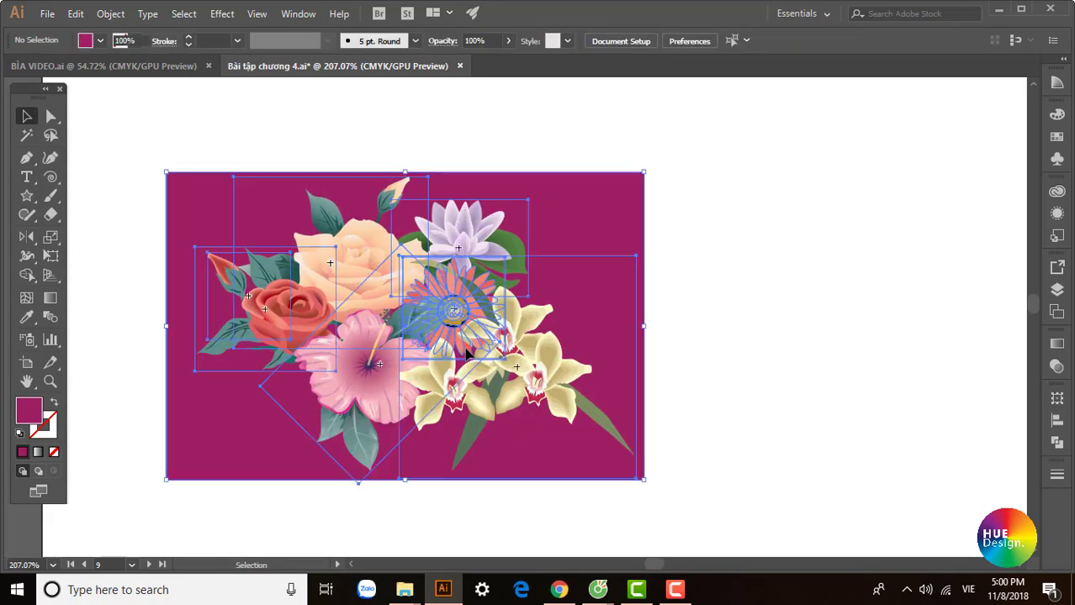
pyautogui.click(758, 305)
pyautogui.scroll(-1, 758, 305)
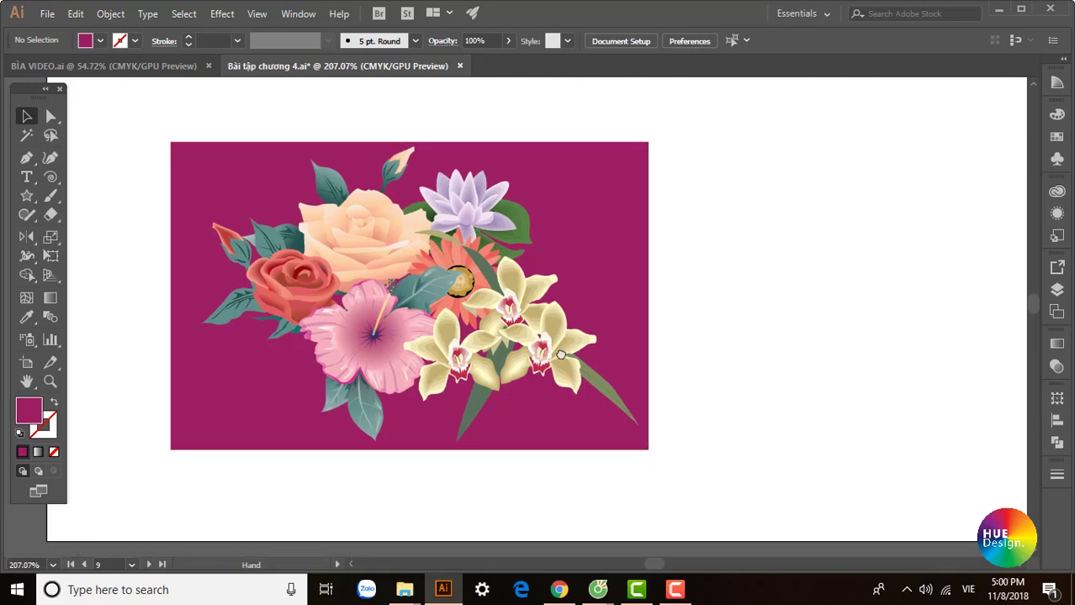
pyautogui.click(545, 229)
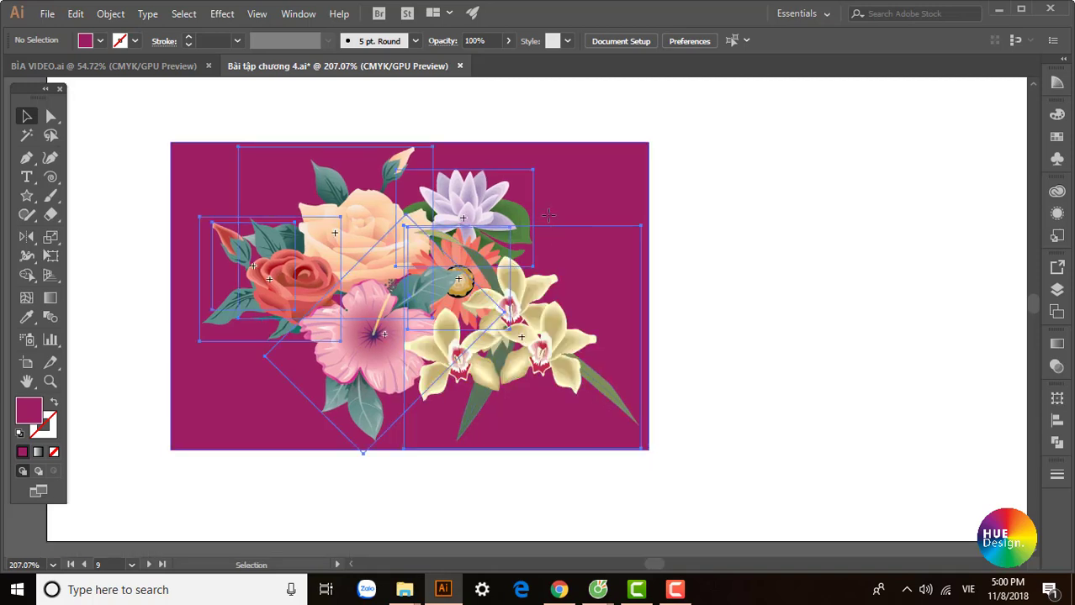
pyautogui.click(683, 287)
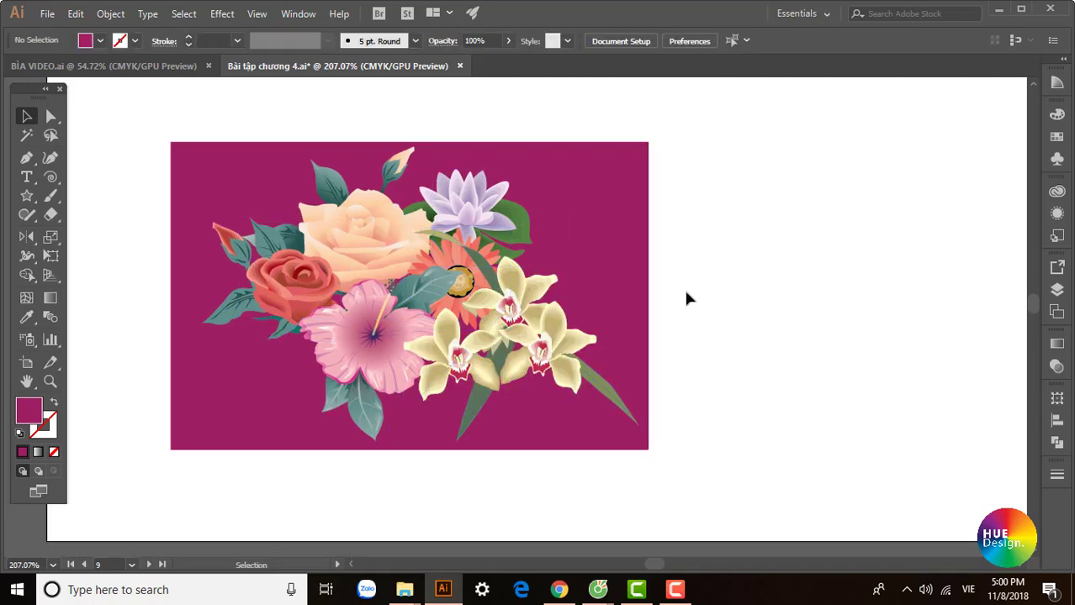
pyautogui.scroll(1, 504, 353)
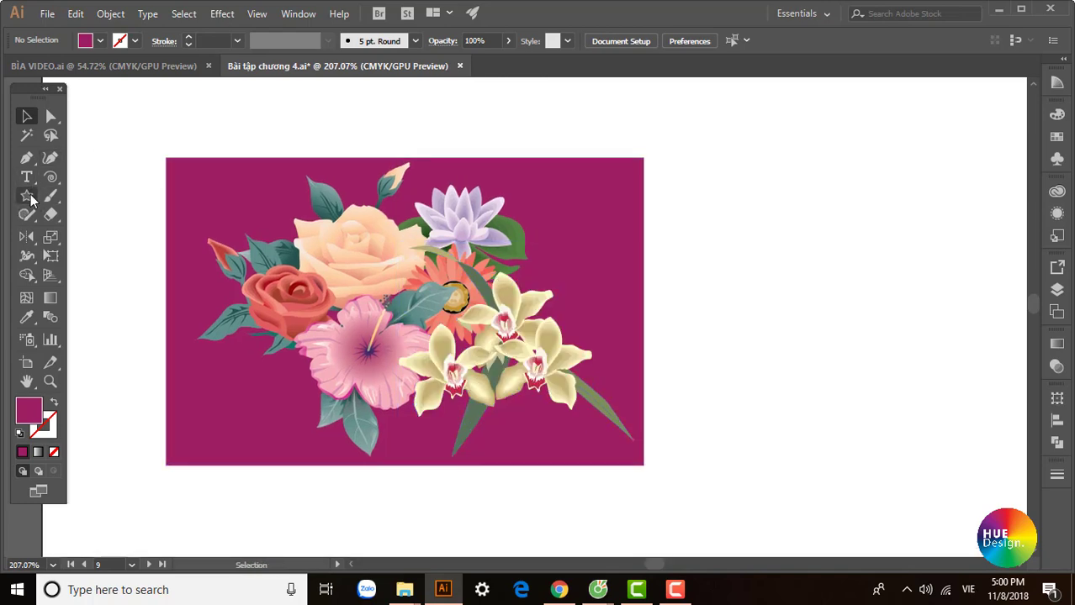
# Draw a circle over the bouquet's centre and fill it green from Swatches
pyautogui.moveTo(28, 196); pyautogui.dragTo(94, 207)
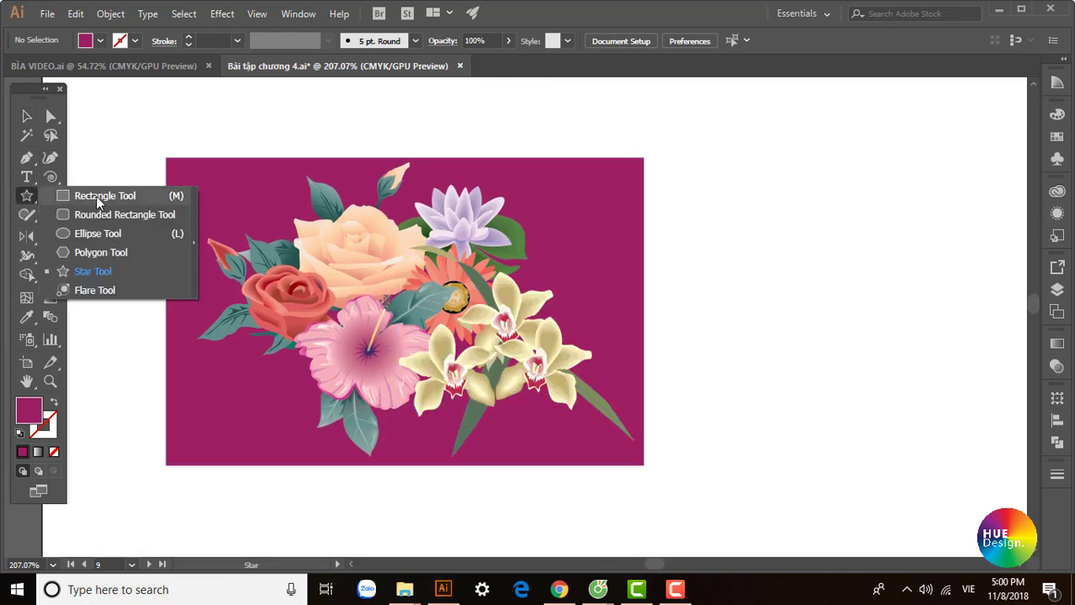
pyautogui.click(84, 232)
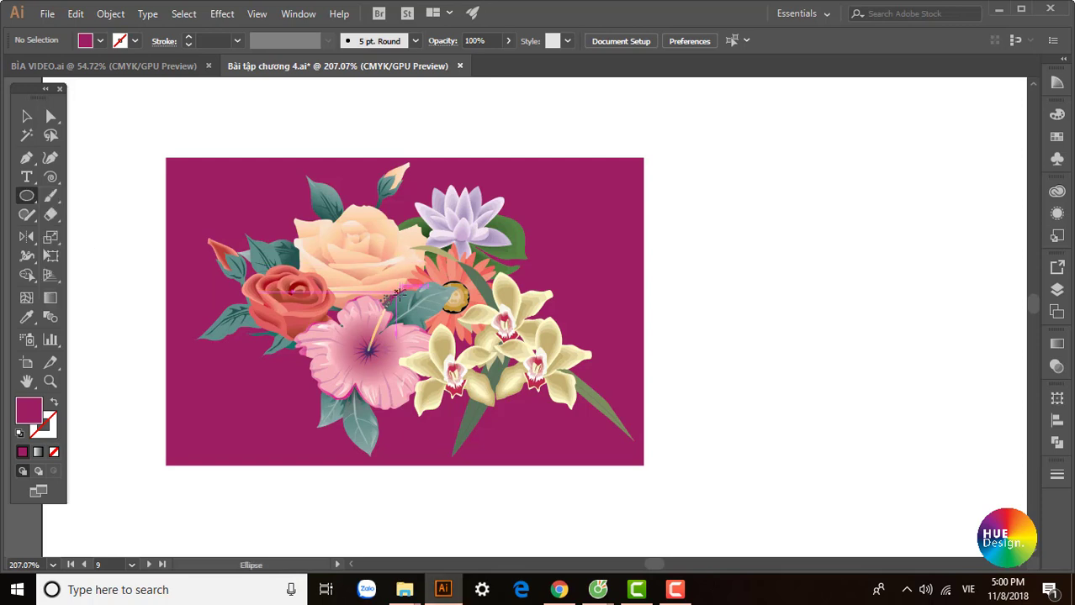
pyautogui.moveTo(401, 300); pyautogui.dragTo(488, 217)
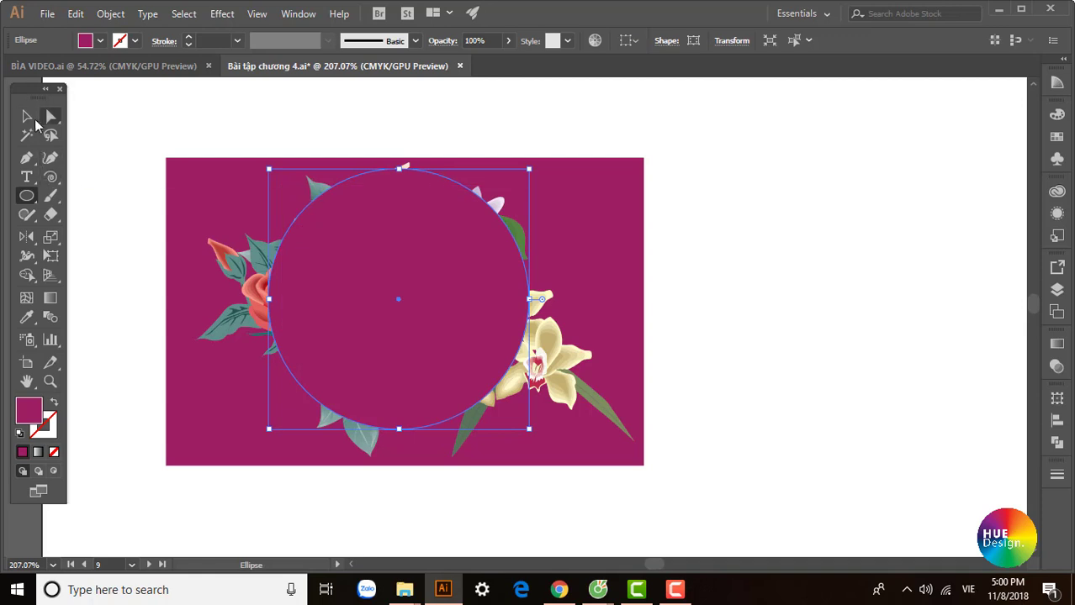
pyautogui.click(26, 116)
pyautogui.click(1056, 137)
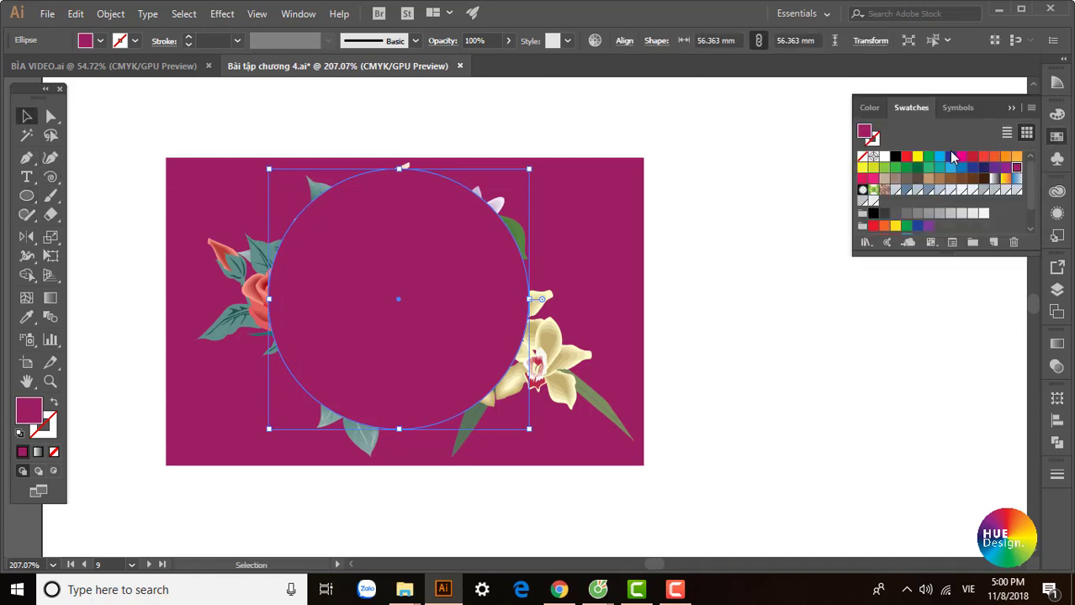
pyautogui.click(929, 157)
# Nudge the green circle slightly lower, then marquee-select it with the flowers beneath
pyautogui.click(714, 265)
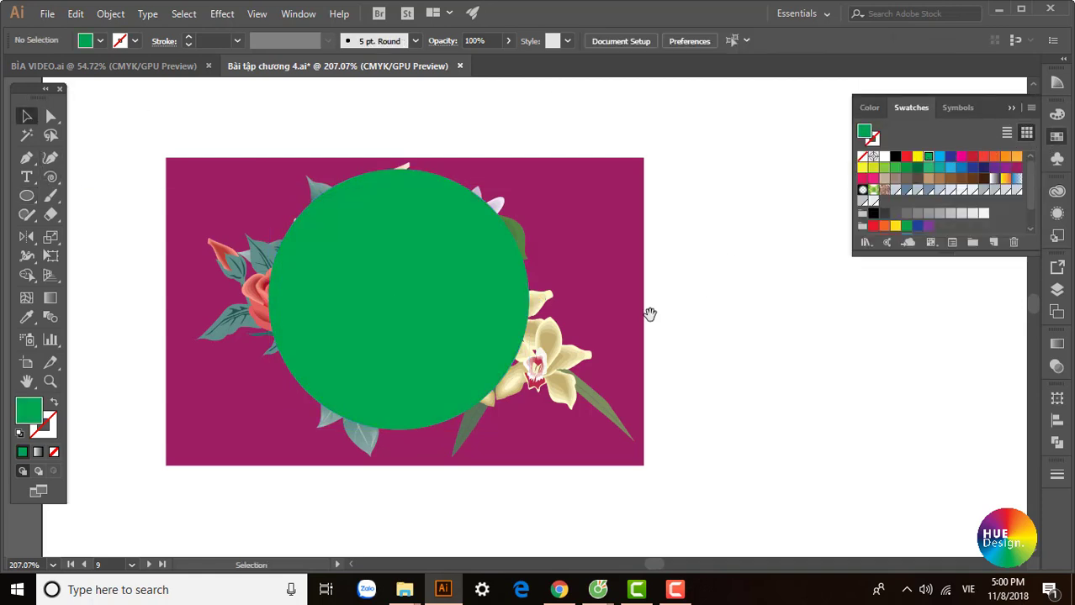
pyautogui.moveTo(647, 312); pyautogui.dragTo(668, 295)
pyautogui.click(370, 263)
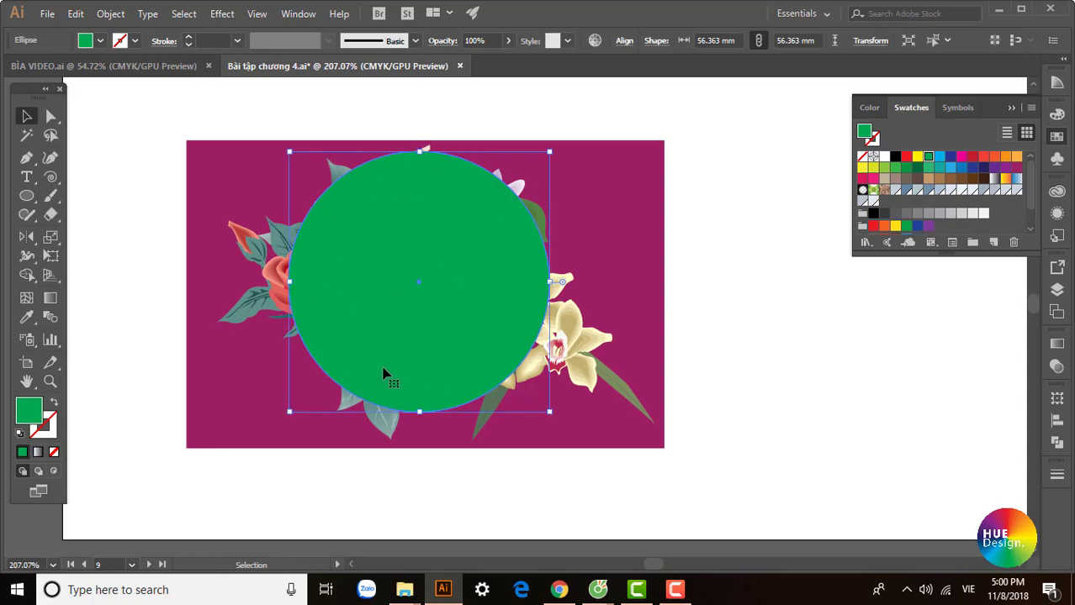
pyautogui.click(531, 200)
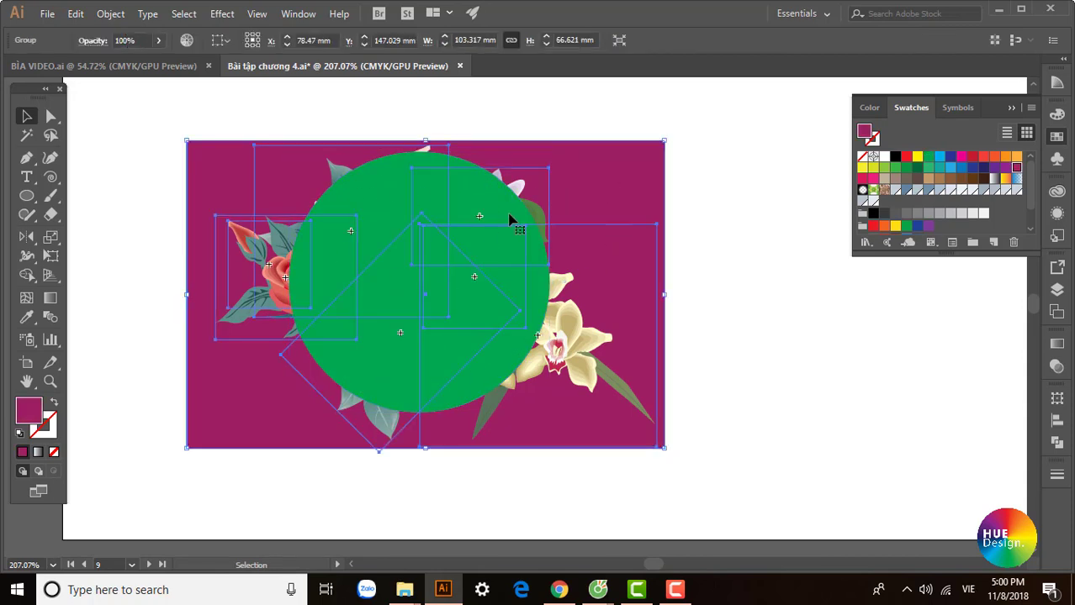
pyautogui.click(730, 335)
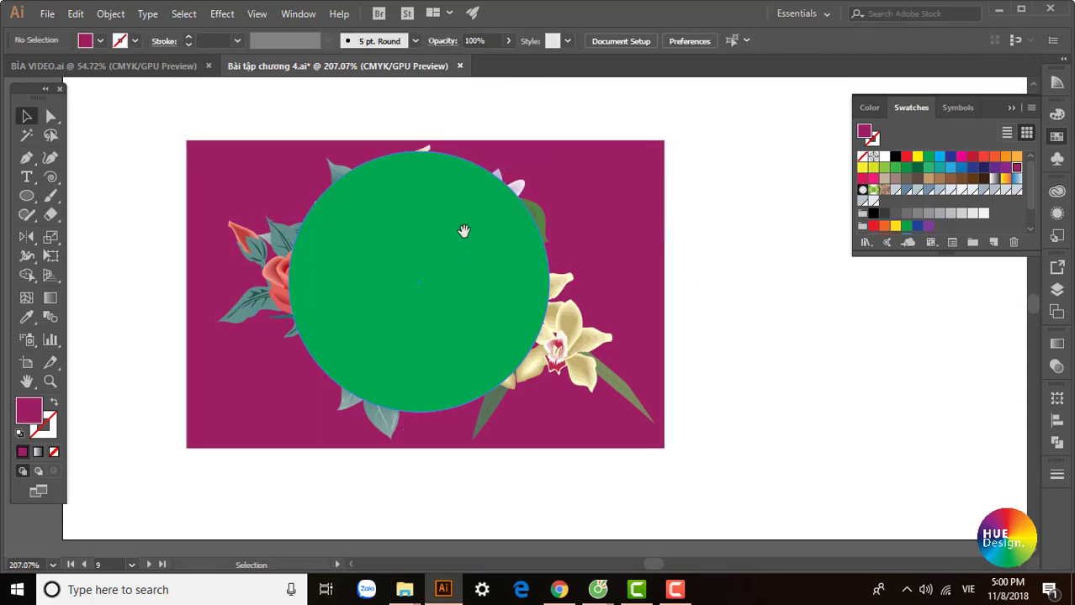
pyautogui.moveTo(464, 231); pyautogui.dragTo(451, 281)
pyautogui.click(439, 258)
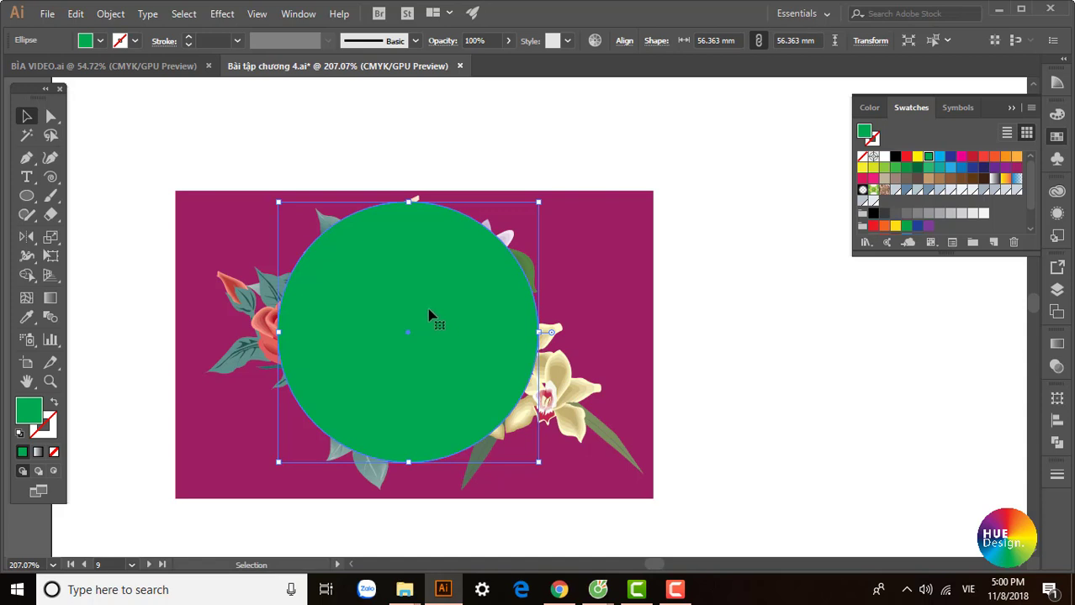
pyautogui.moveTo(437, 330)
pyautogui.mouseDown()
pyautogui.moveTo(433, 342)
pyautogui.moveTo(442, 336)
pyautogui.mouseUp()
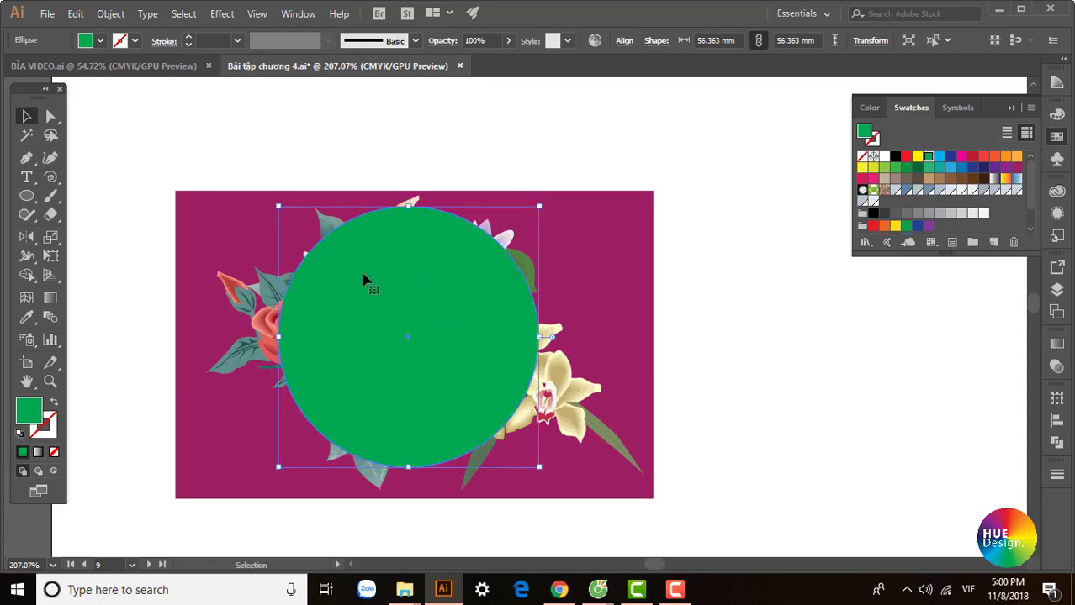
pyautogui.moveTo(337, 150)
pyautogui.mouseDown()
pyautogui.moveTo(492, 377)
pyautogui.moveTo(521, 395)
pyautogui.mouseUp()
pyautogui.moveTo(740, 476); pyautogui.dragTo(247, 155)
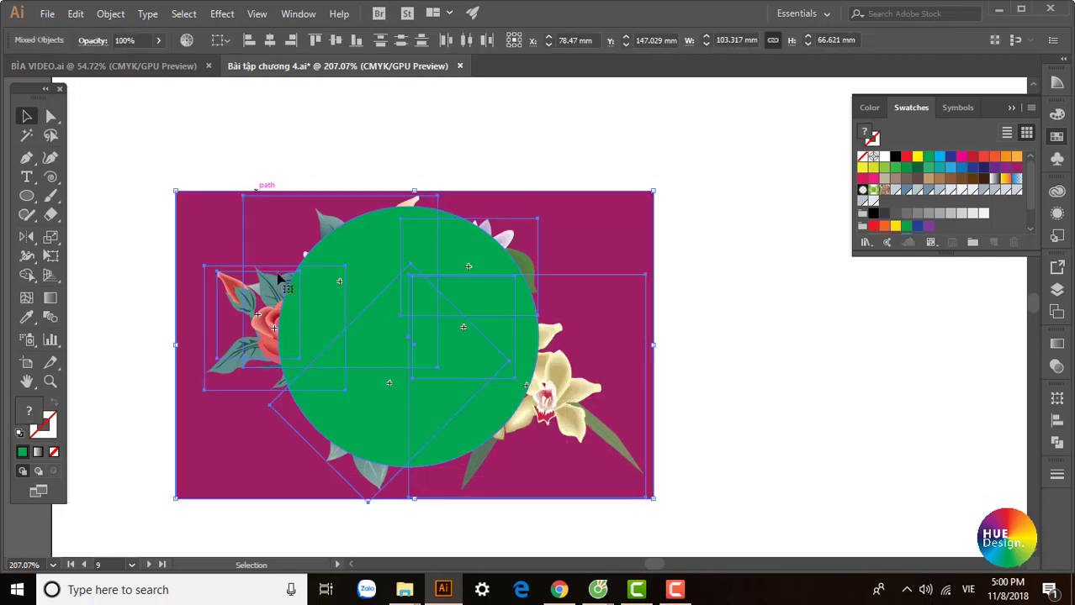
# Clip the flowers to the green circle and paste the orchid group inside it
pyautogui.click(110, 13)
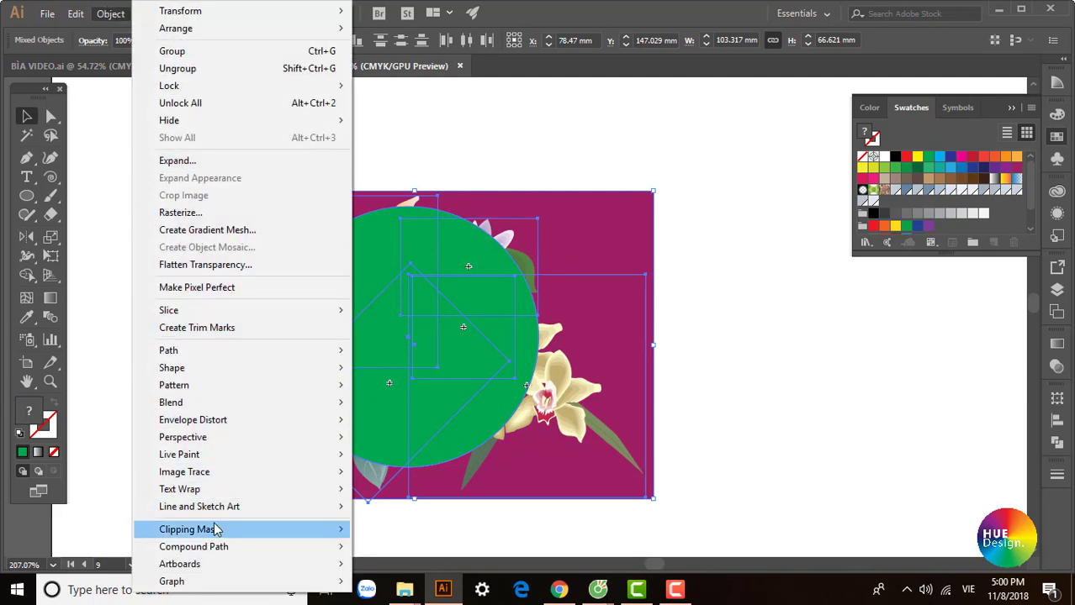
pyautogui.moveTo(189, 529)
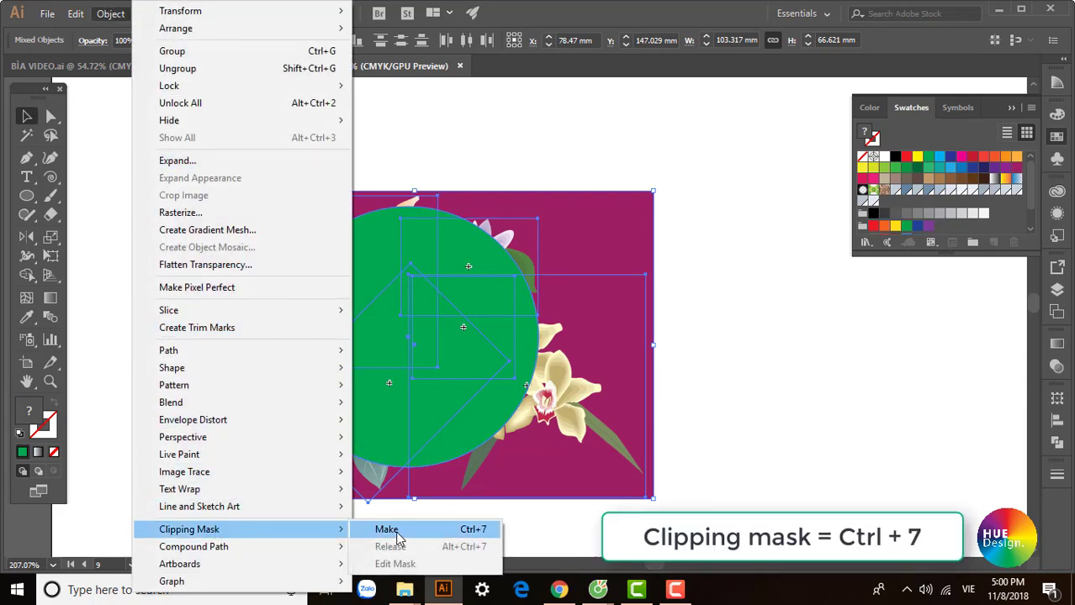
pyautogui.click(386, 530)
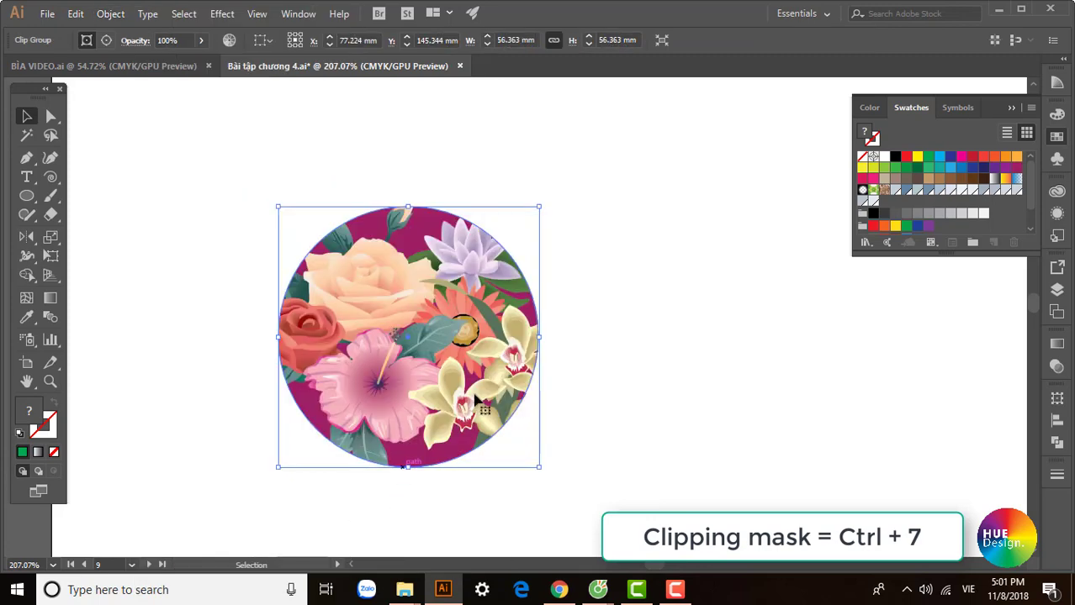
pyautogui.hotkey('ctrl', 'v')
pyautogui.moveTo(522, 383); pyautogui.dragTo(513, 361)
pyautogui.click(393, 132)
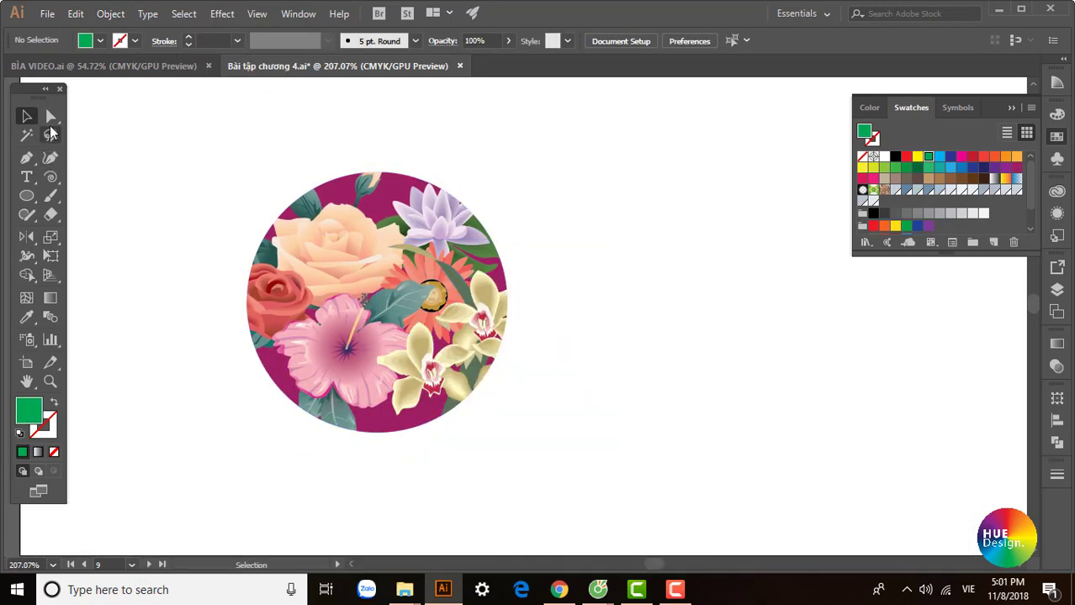
# Inspect the clip group by selecting its circle outline, red rose and orange gerbera
pyautogui.moveTo(50, 116); pyautogui.dragTo(113, 139)
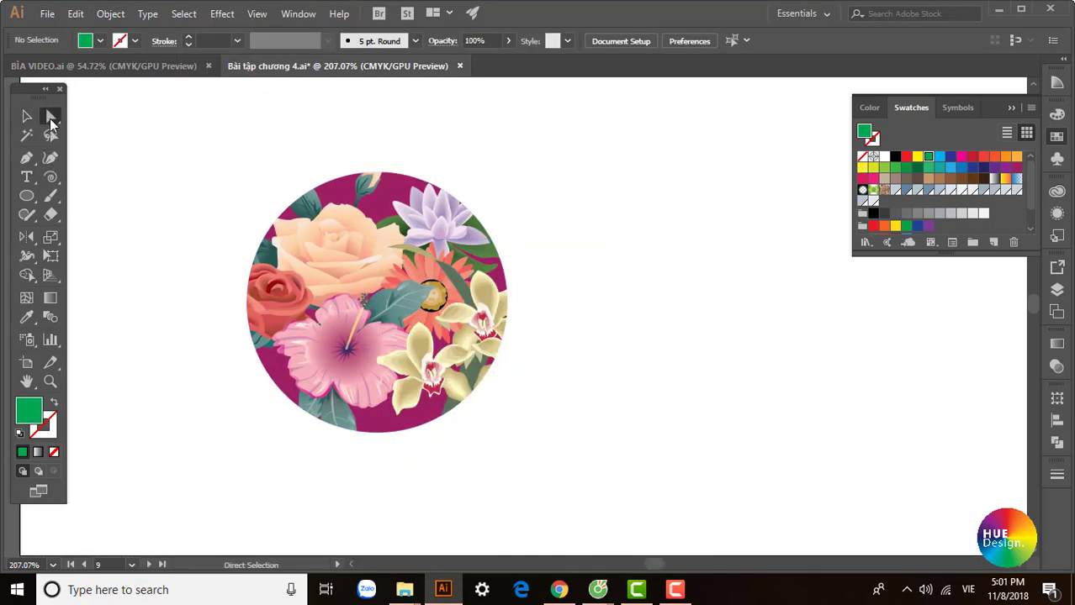
pyautogui.click(261, 243)
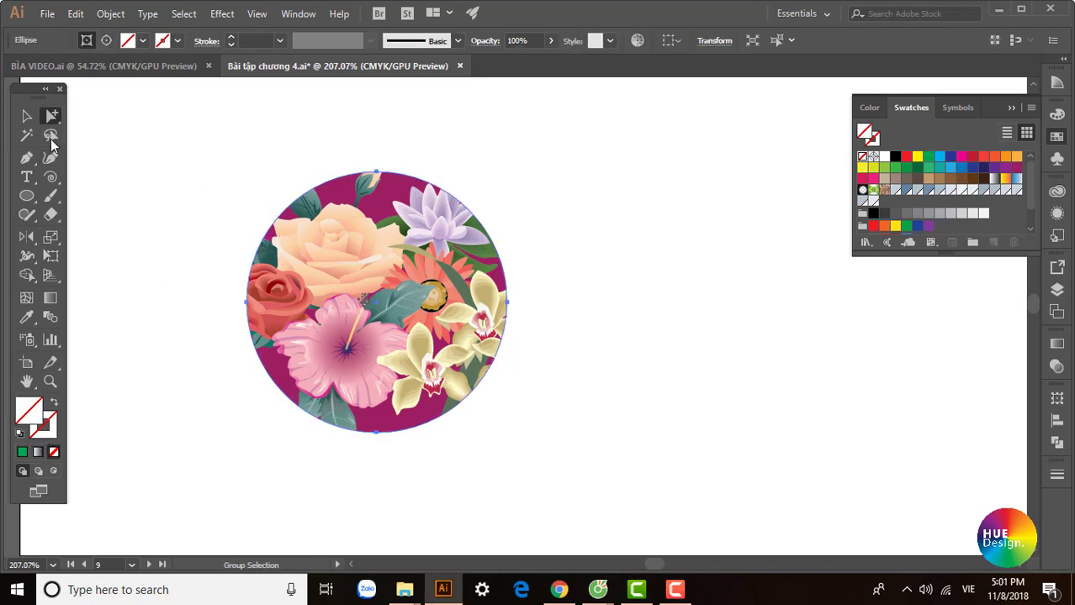
pyautogui.click(27, 115)
pyautogui.click(294, 141)
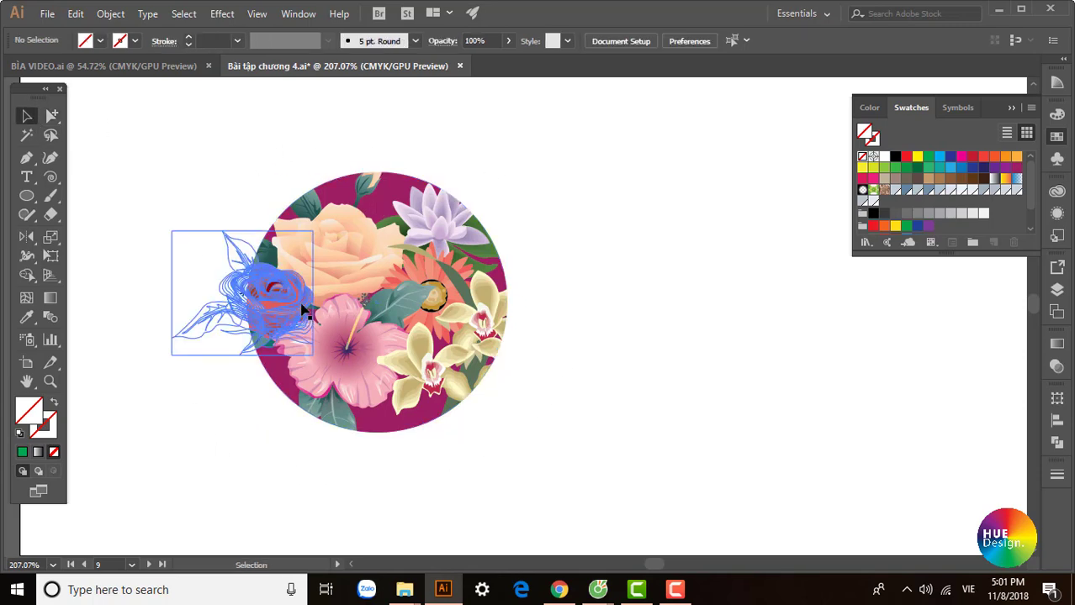
pyautogui.click(453, 217)
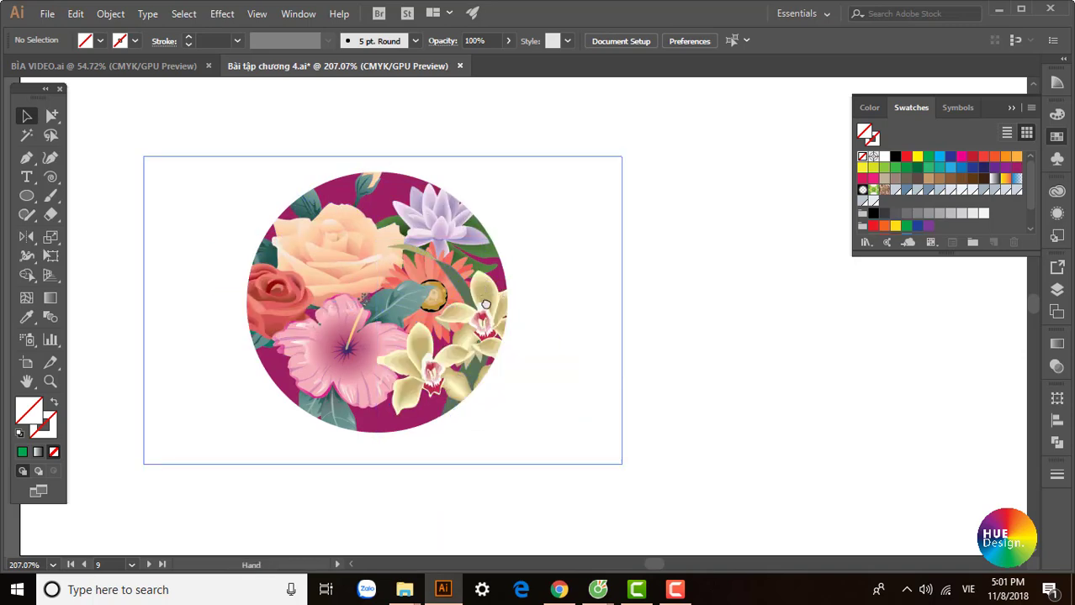
pyautogui.moveTo(452, 274); pyautogui.dragTo(466, 298)
pyautogui.scroll(-1, 428, 286)
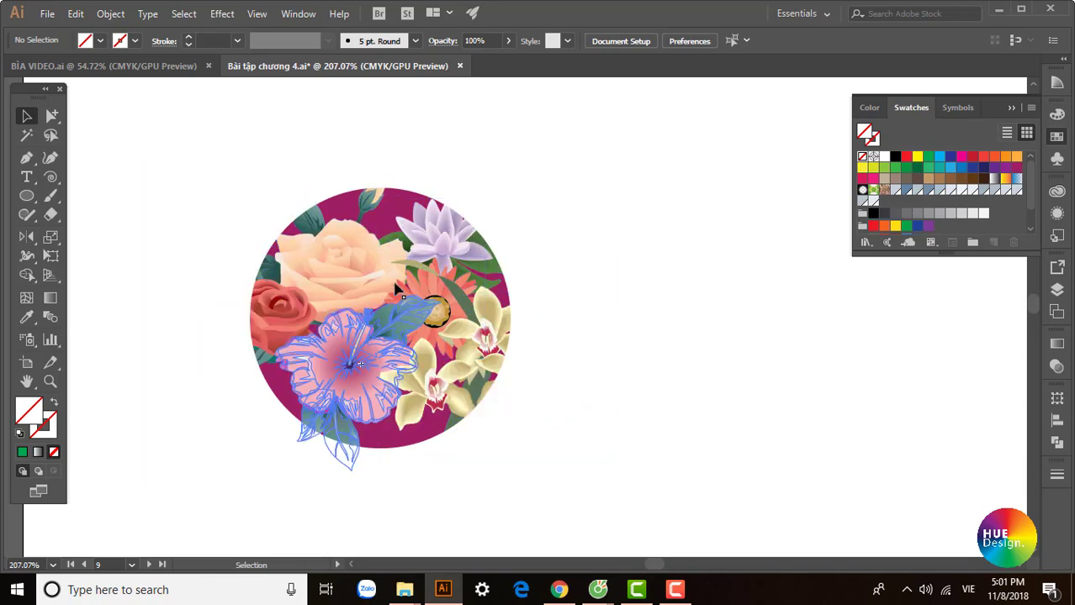
pyautogui.click(435, 301)
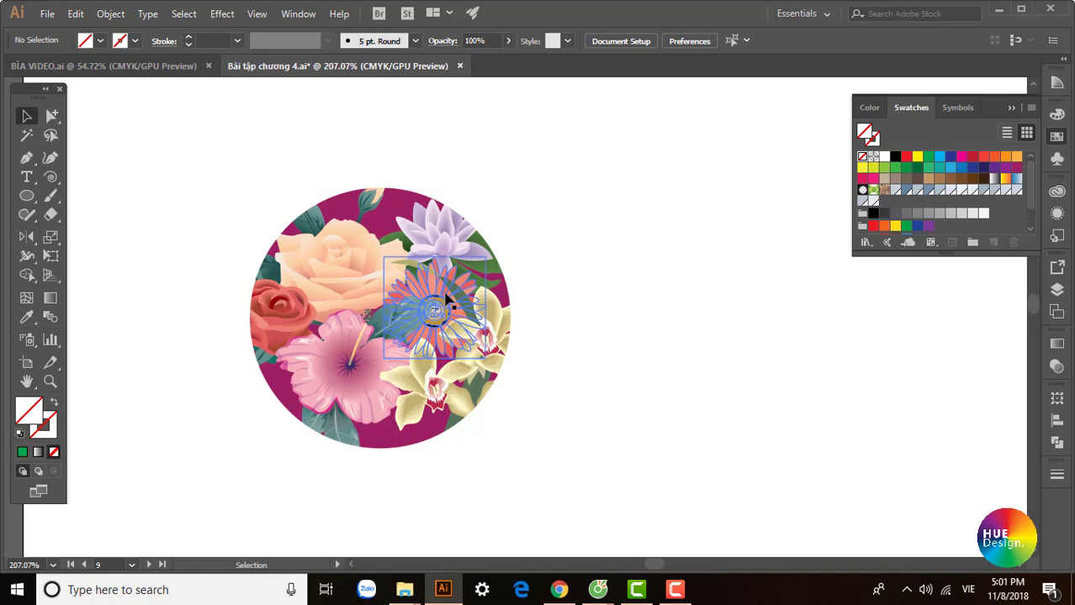
# Enter the circular clip group, reveal the full bouquet, and isolate it for flower editing
pyautogui.click(353, 269)
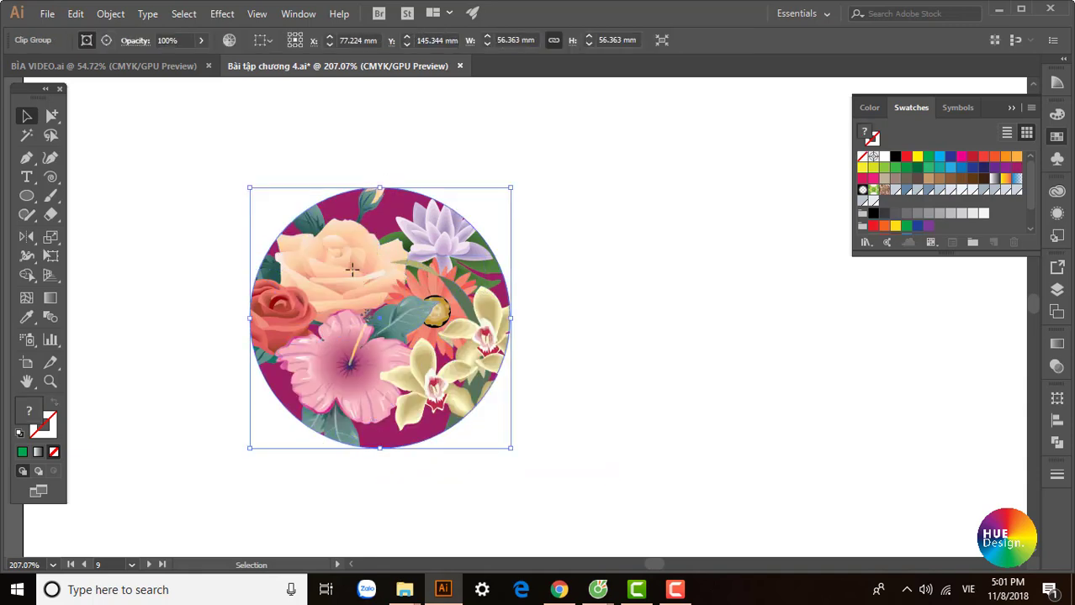
pyautogui.doubleClick(354, 265)
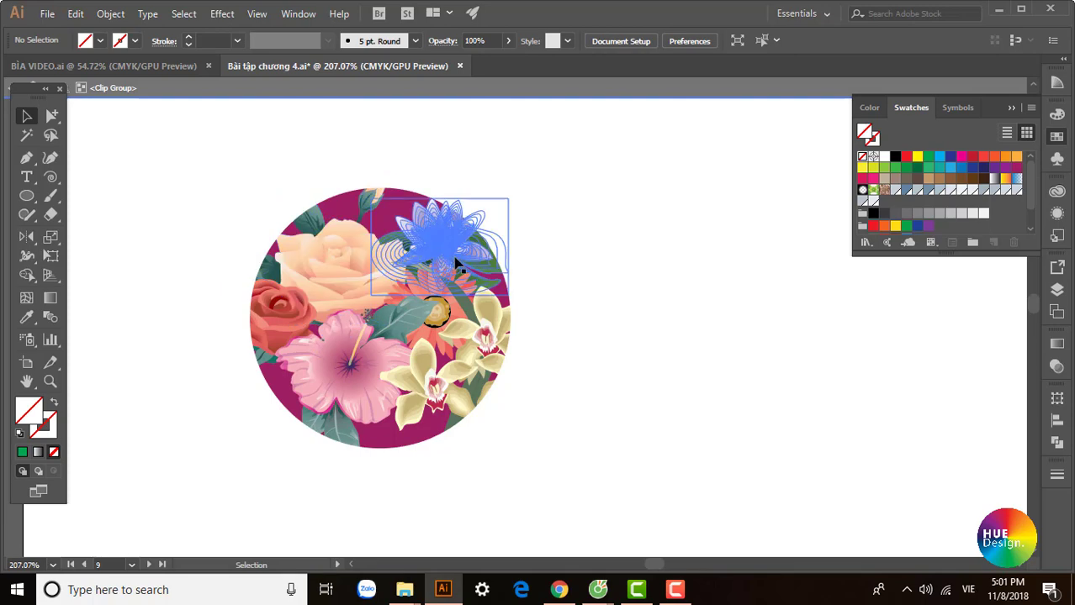
pyautogui.hotkey('ctrl', 'a')
pyautogui.hotkey('ctrl', 'alt', '7')
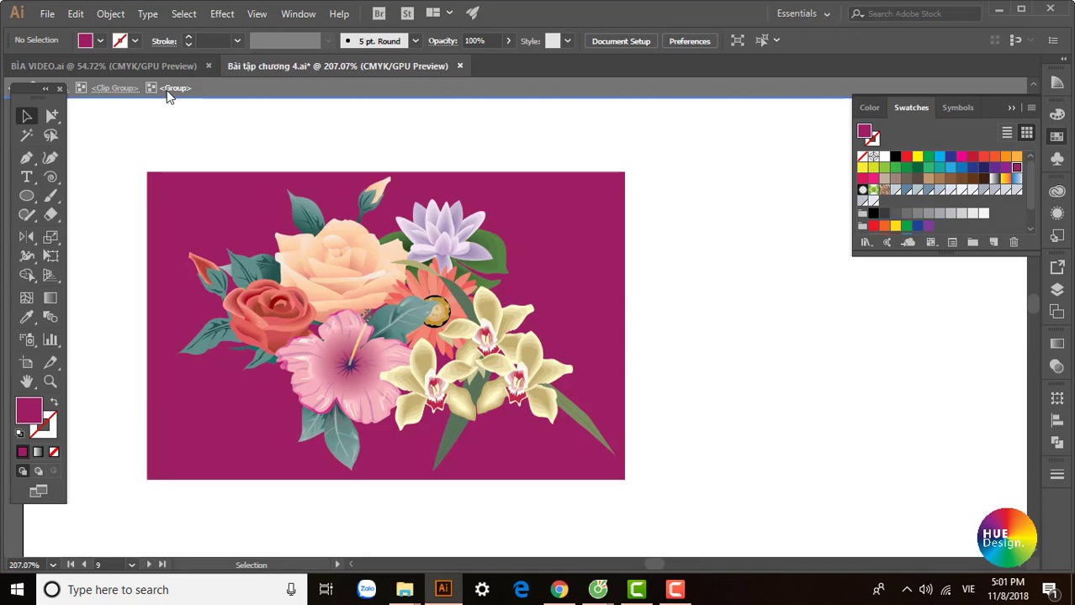
pyautogui.click(391, 271)
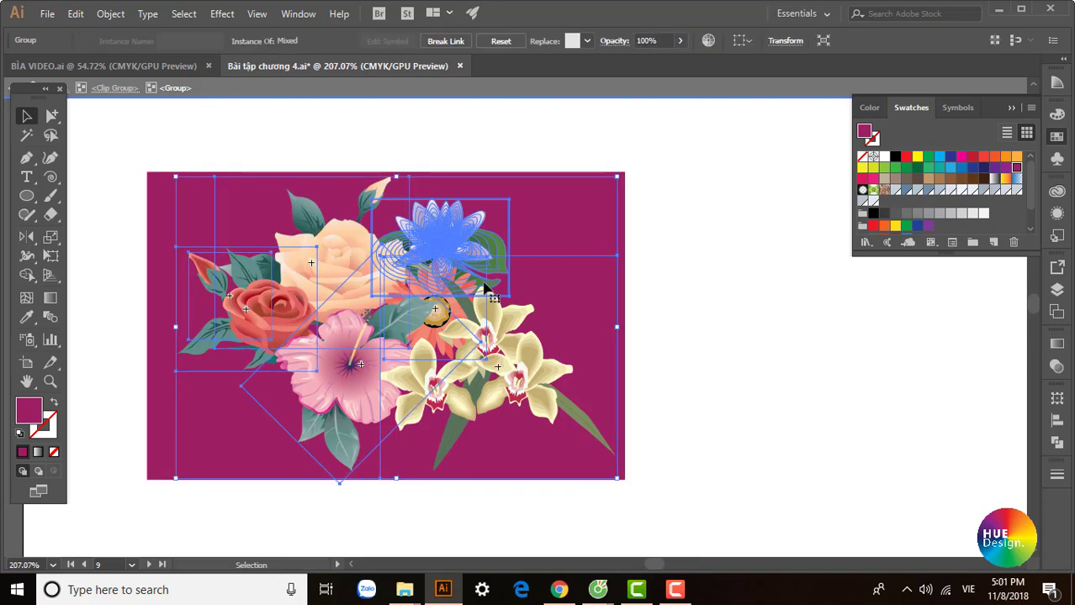
pyautogui.doubleClick(438, 245)
# Move the lotus, shrink the pink hibiscus, and add copies of the hibiscus and red rose
pyautogui.click(439, 245)
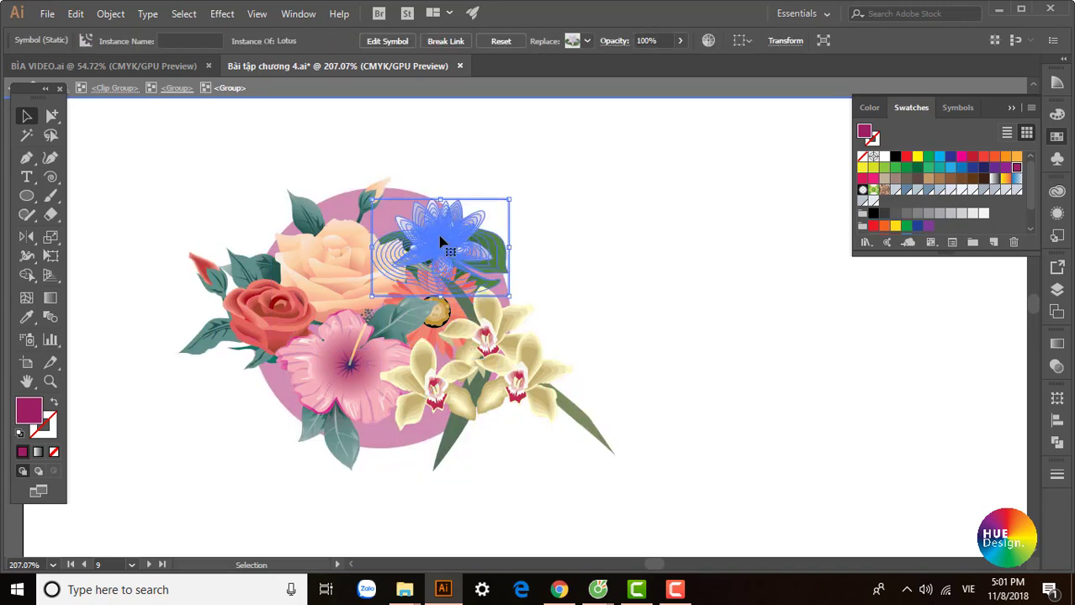
pyautogui.moveTo(446, 245); pyautogui.dragTo(447, 229)
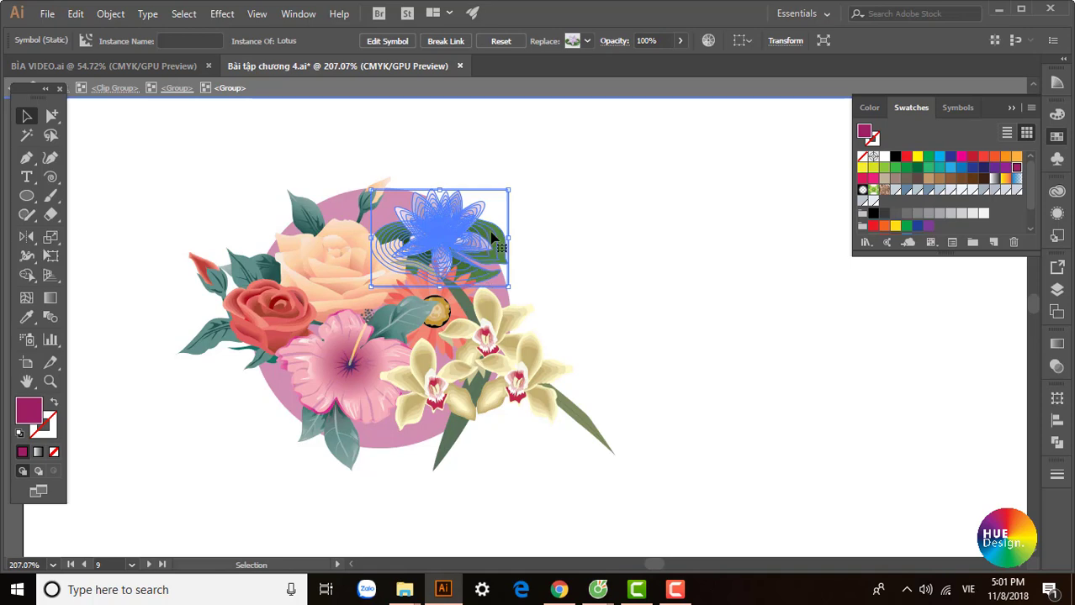
pyautogui.moveTo(448, 229); pyautogui.dragTo(447, 230)
pyautogui.click(353, 357)
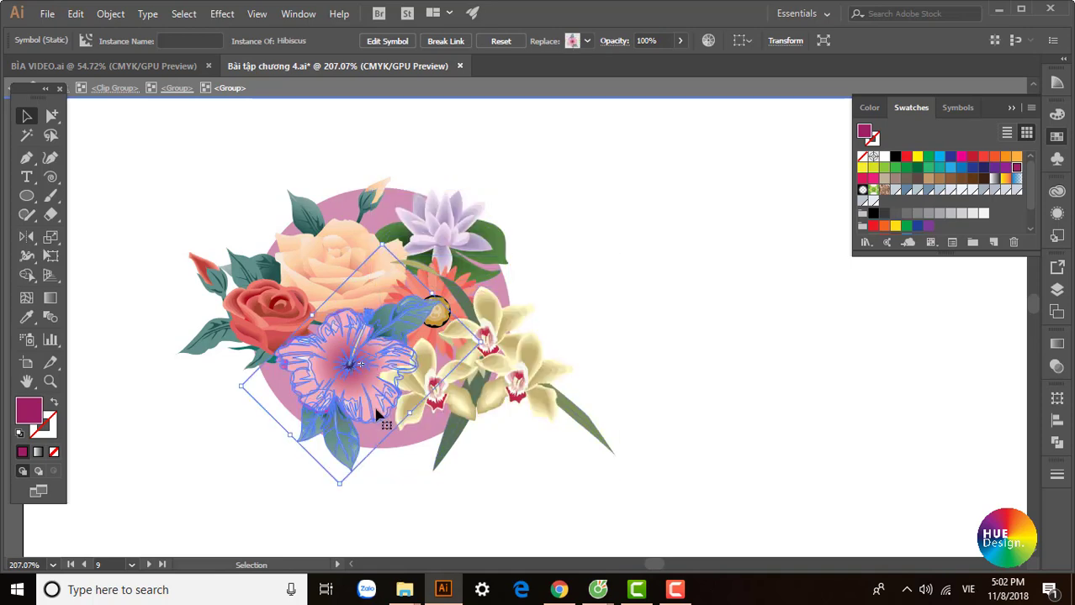
pyautogui.moveTo(340, 482); pyautogui.dragTo(354, 429)
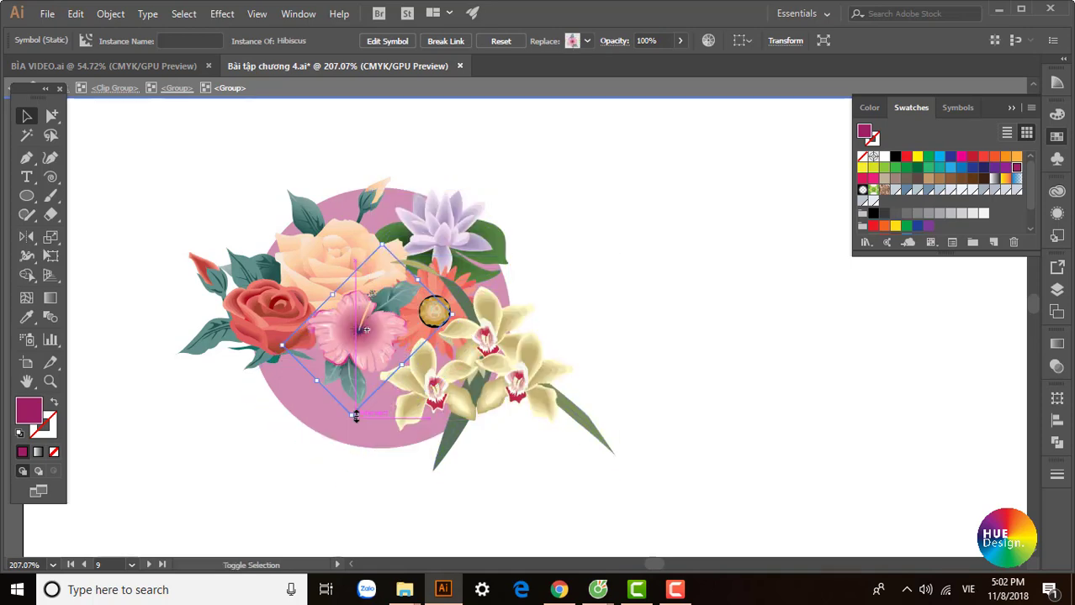
pyautogui.moveTo(367, 345); pyautogui.dragTo(336, 396)
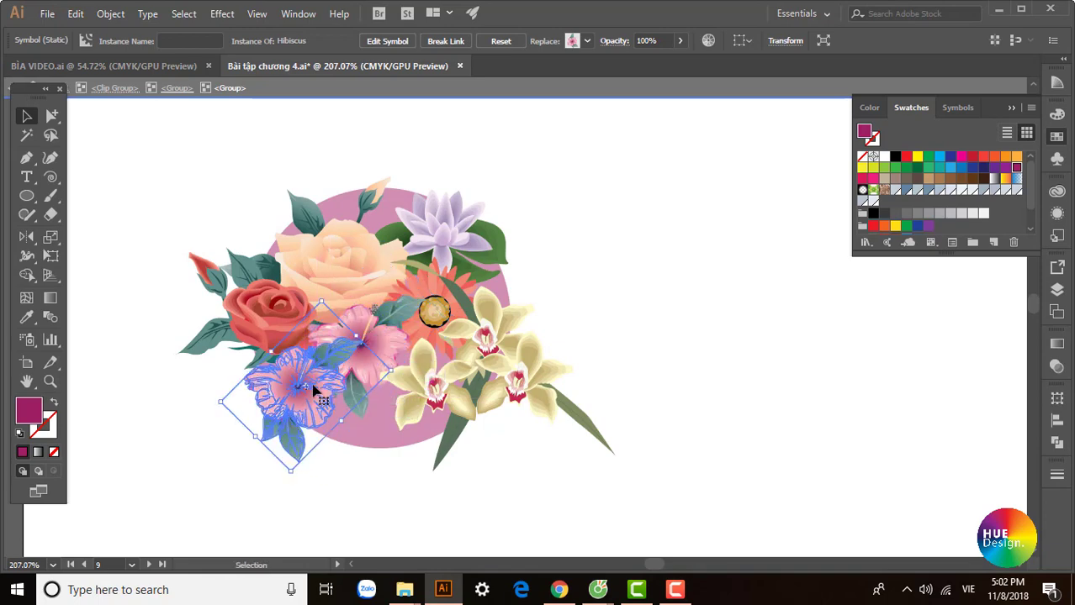
pyautogui.click(429, 244)
pyautogui.moveTo(277, 304); pyautogui.dragTo(385, 427)
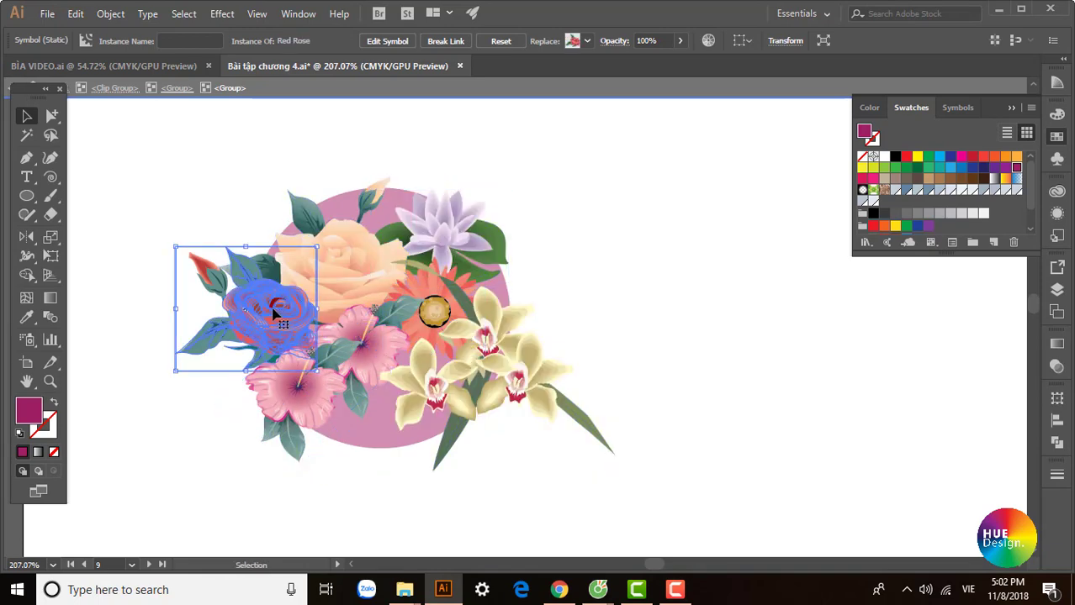
pyautogui.click(554, 281)
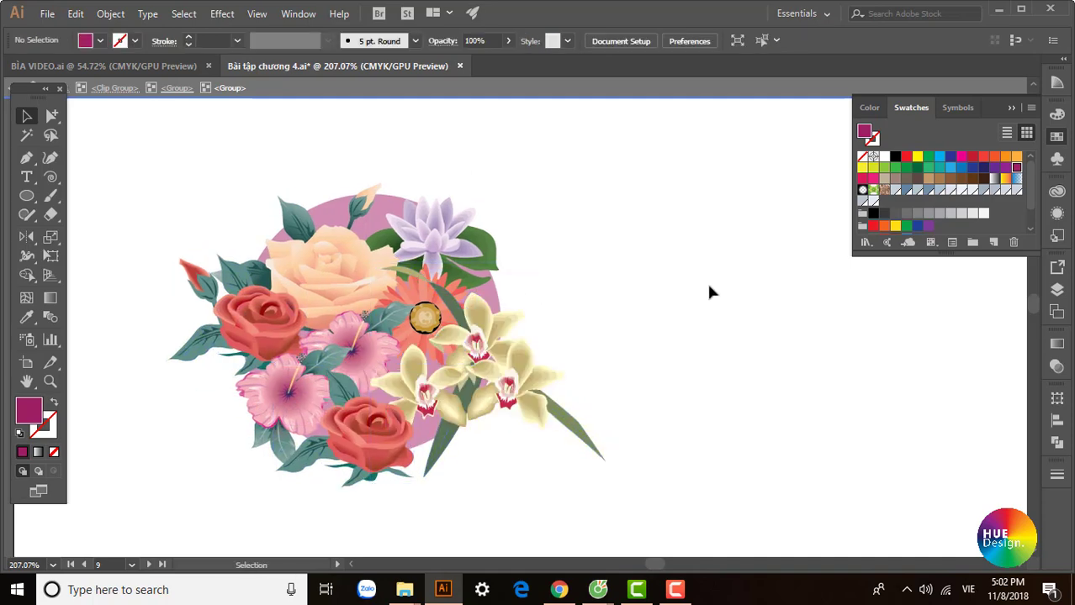
# Exit isolation and select the circle's contents with Object > Clipping Mask > Edit Contents
pyautogui.doubleClick(716, 224)
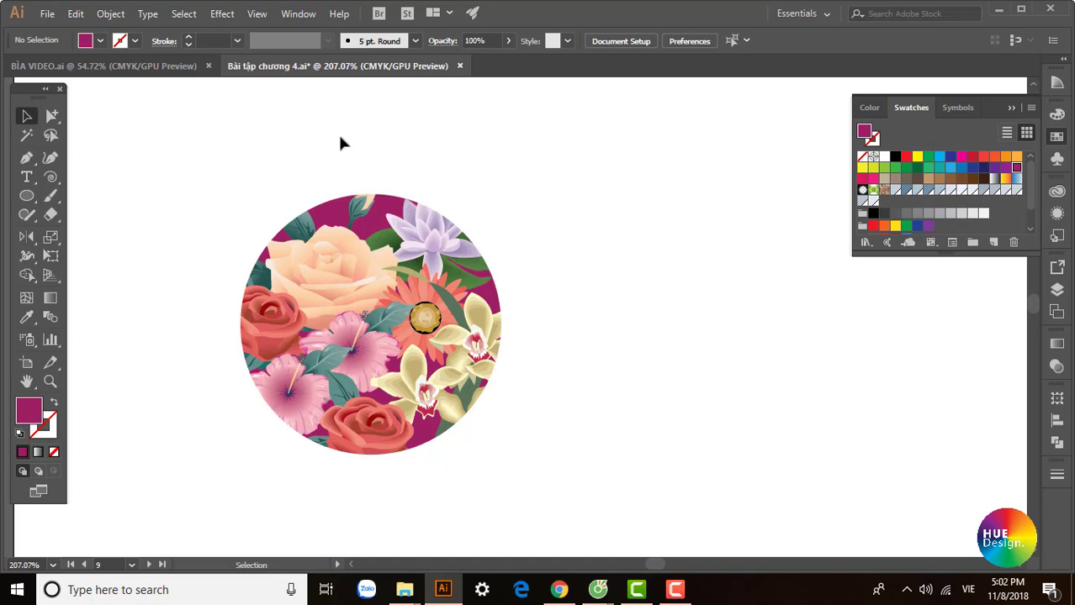
pyautogui.moveTo(482, 324); pyautogui.dragTo(496, 335)
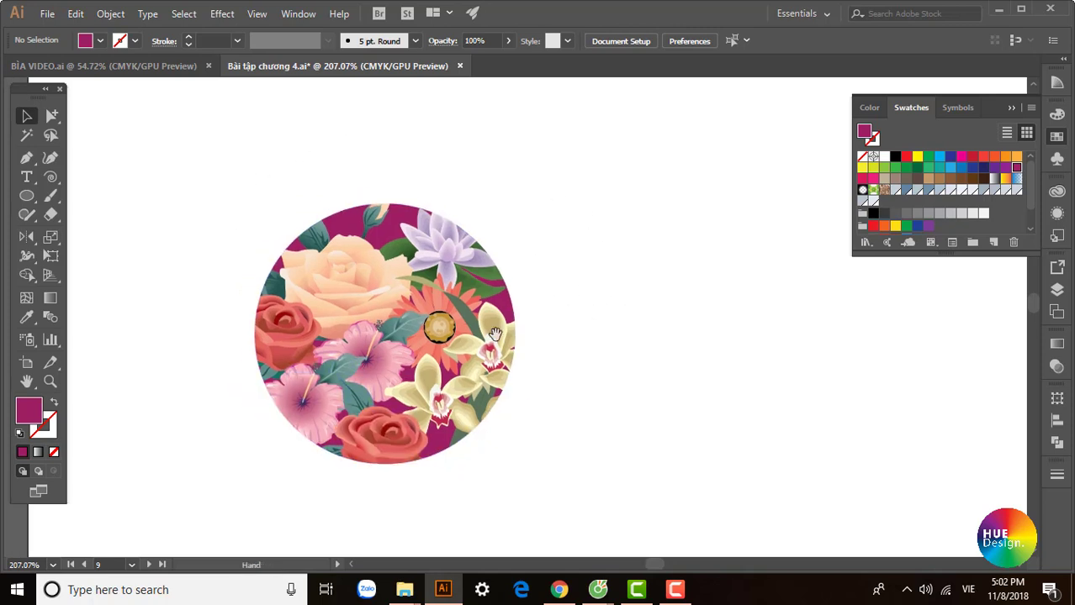
pyautogui.click(423, 376)
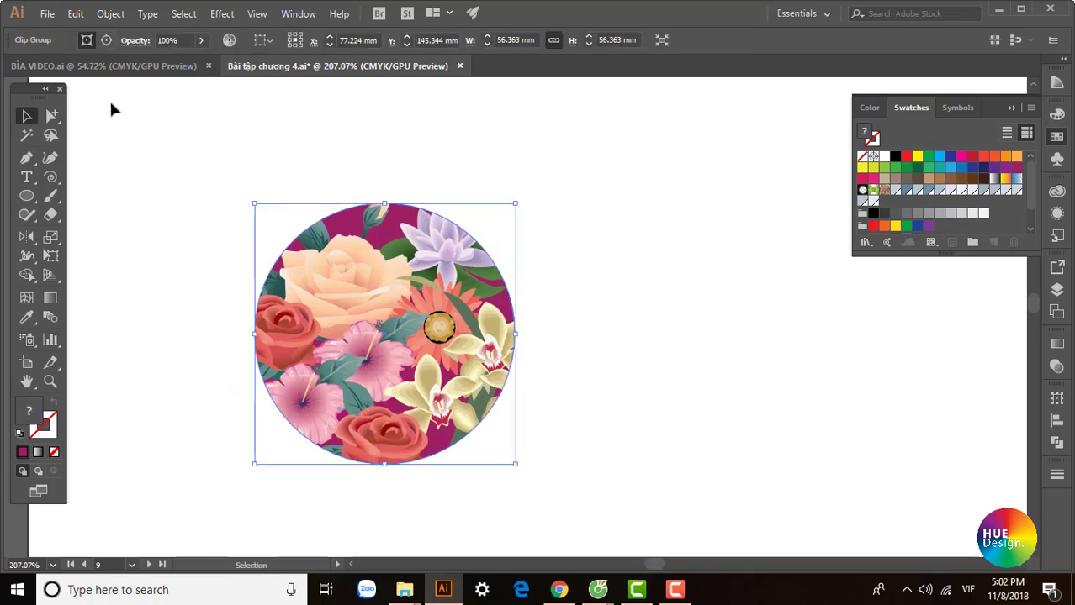
pyautogui.click(112, 15)
pyautogui.moveTo(190, 529)
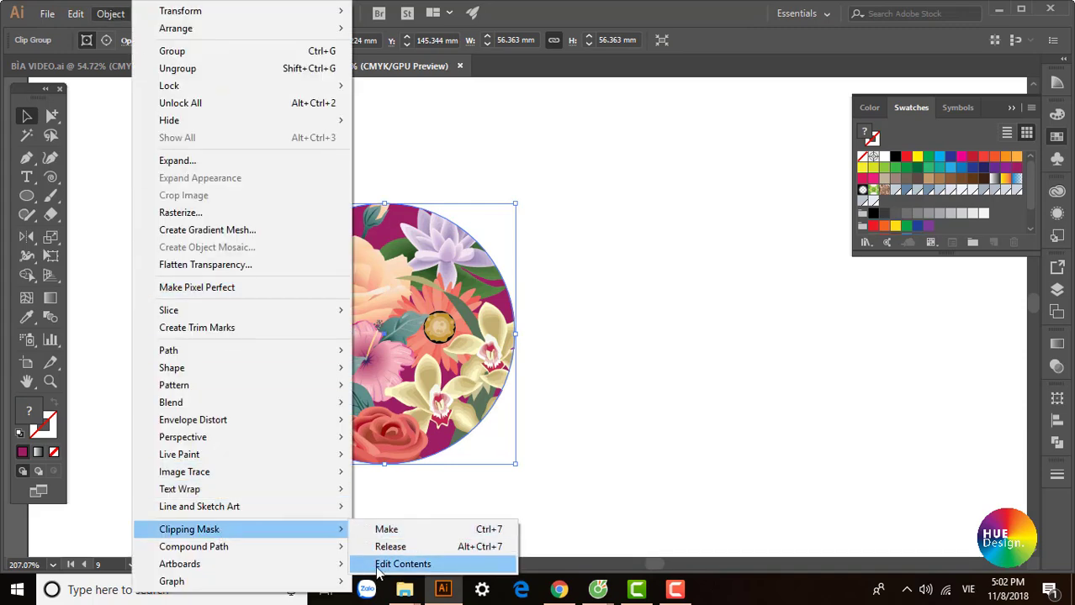
pyautogui.click(378, 564)
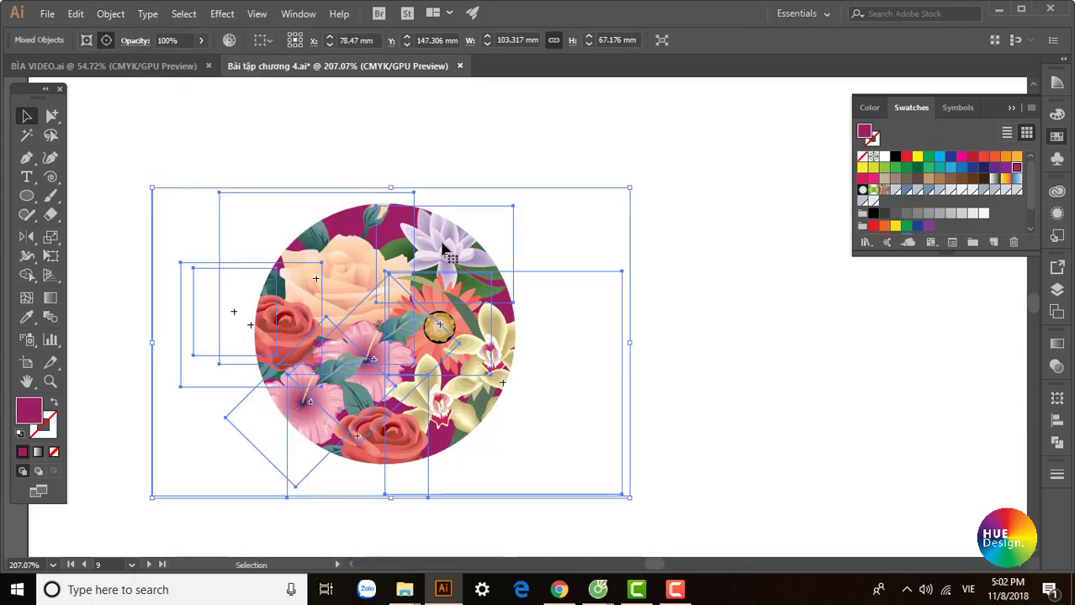
pyautogui.click(499, 155)
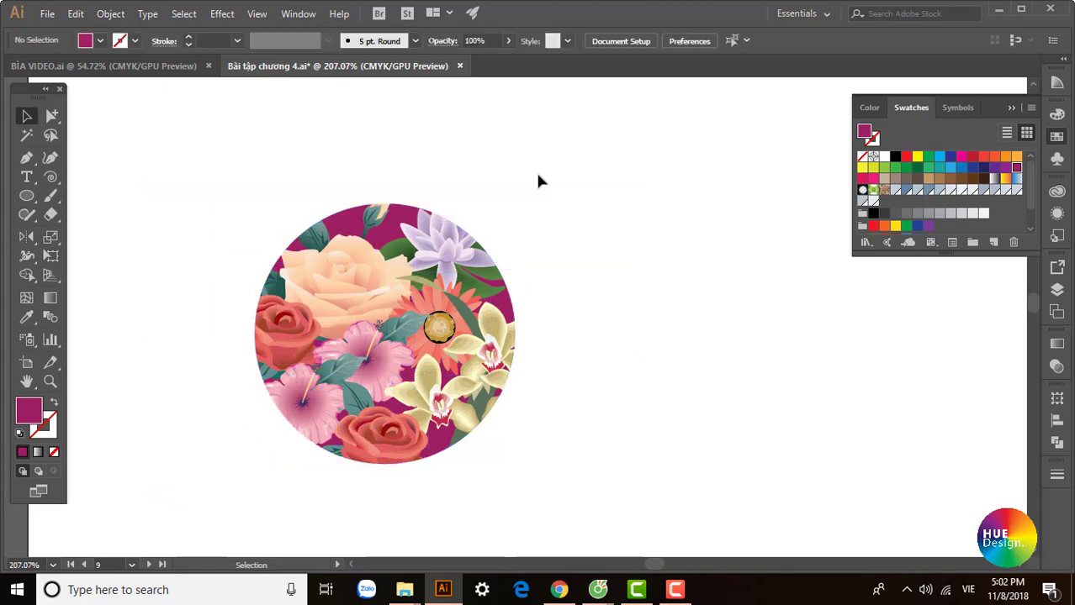
# Move the peach rose up and right in the bouquet, then pan to neighbouring artboards
pyautogui.click(378, 307)
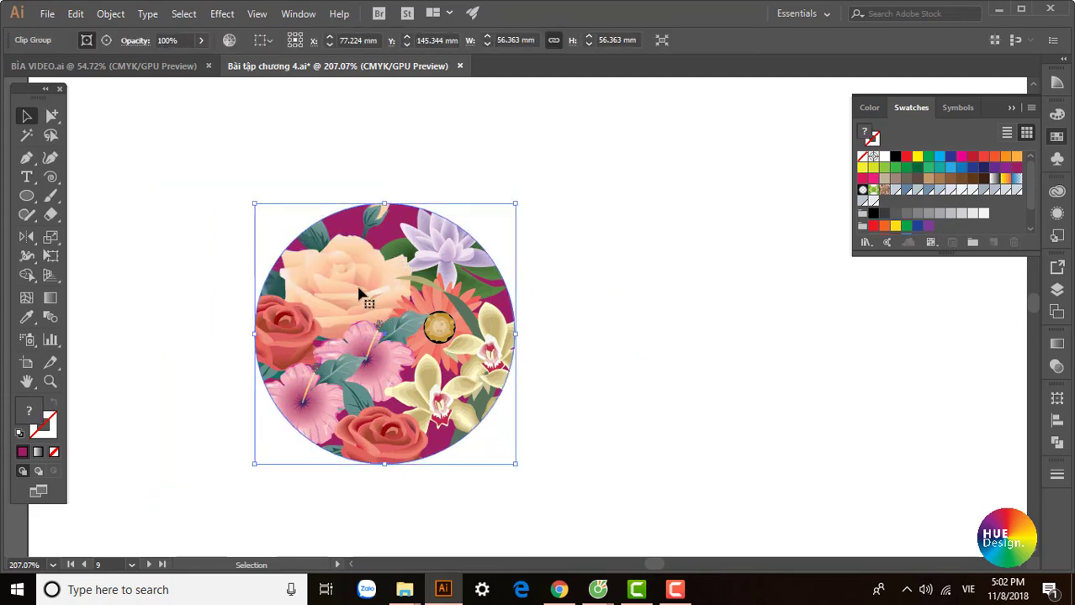
pyautogui.doubleClick(359, 292)
pyautogui.doubleClick(344, 283)
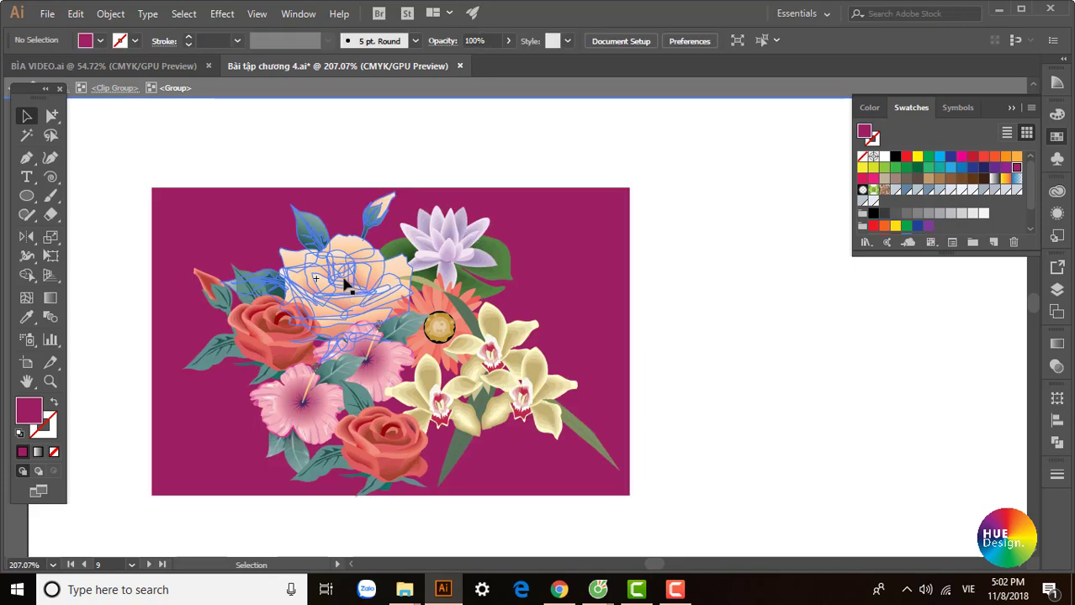
pyautogui.hotkey('ctrl', 'a')
pyautogui.doubleClick(346, 284)
pyautogui.click(348, 284)
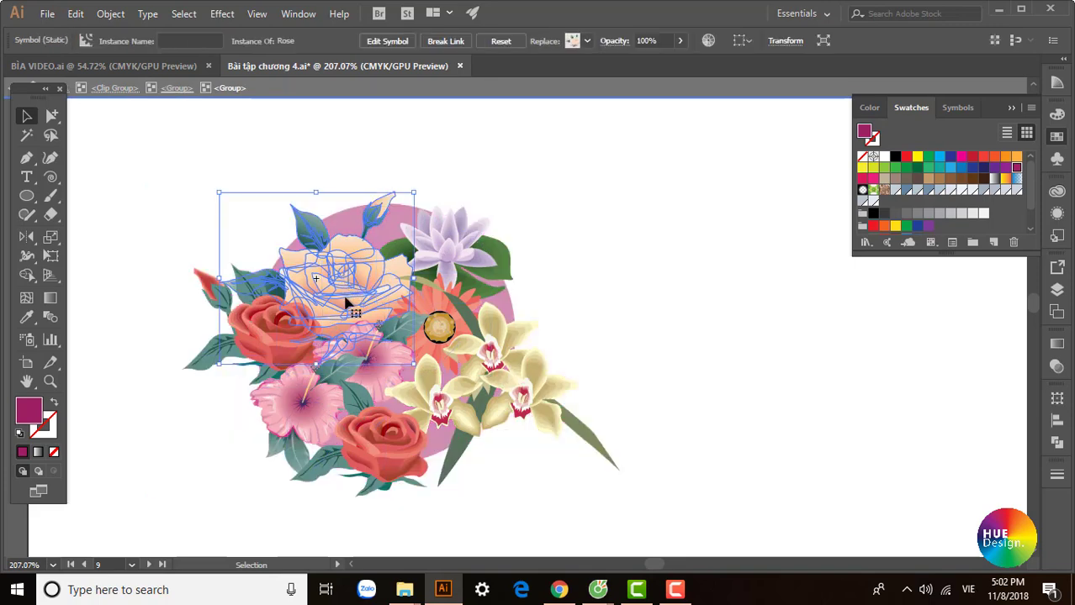
pyautogui.moveTo(350, 302)
pyautogui.mouseDown()
pyautogui.moveTo(380, 265)
pyautogui.moveTo(357, 295)
pyautogui.mouseUp()
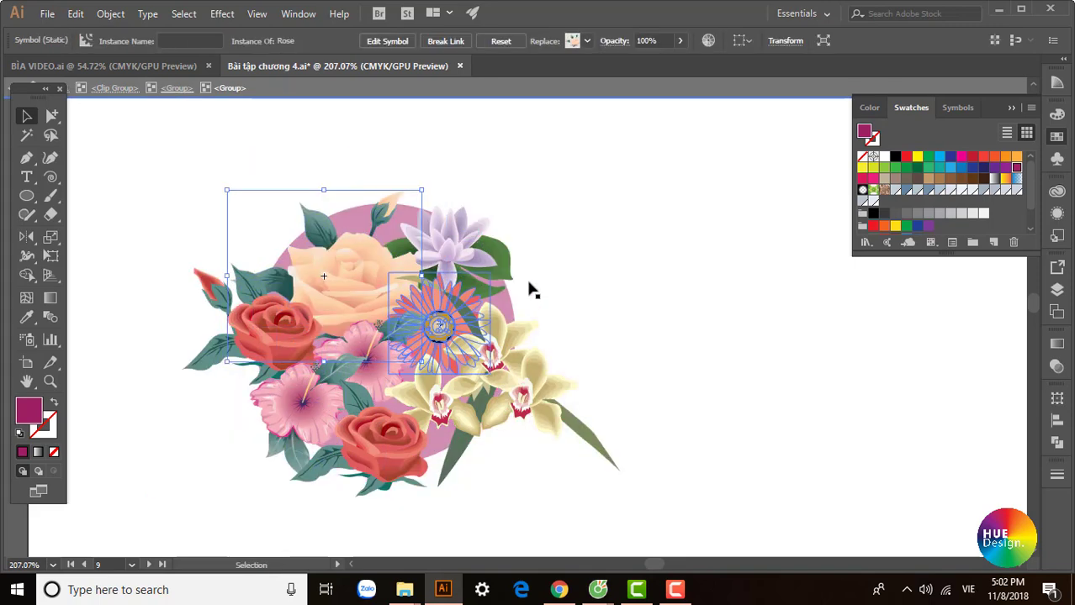
pyautogui.doubleClick(673, 266)
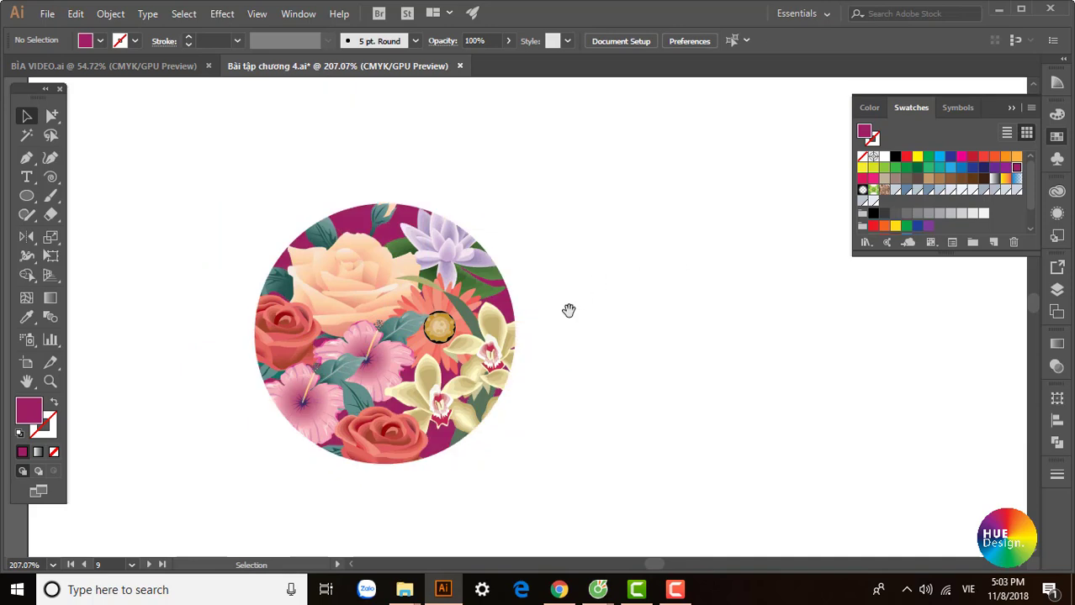
pyautogui.moveTo(569, 307); pyautogui.dragTo(490, 308)
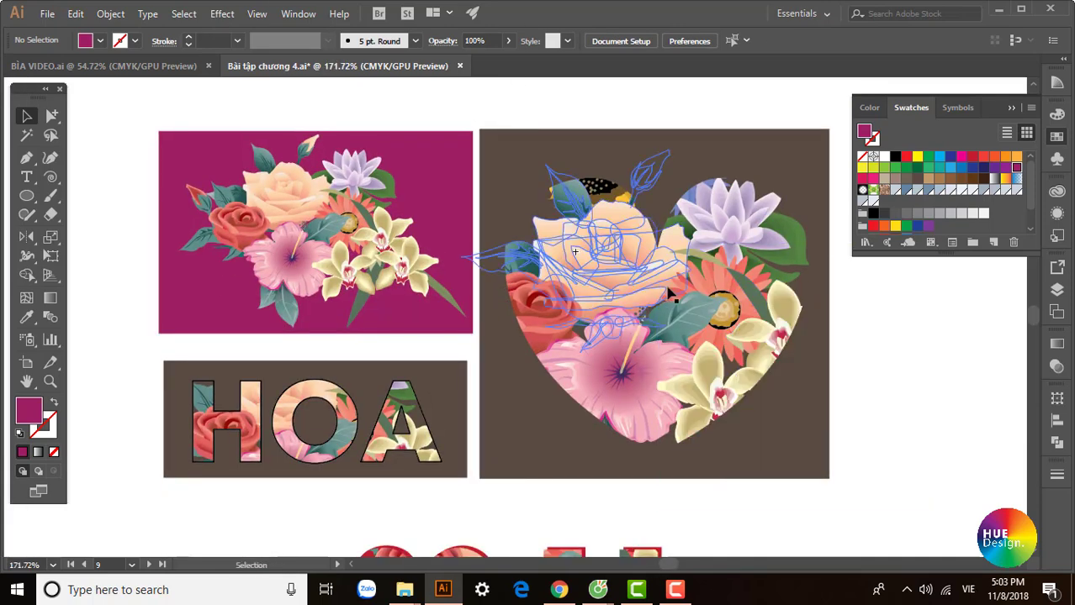
# Check the heart panel's mask and cream flowers, then return to the circular bouquet's clipping commands
pyautogui.click(768, 396)
pyautogui.click(892, 354)
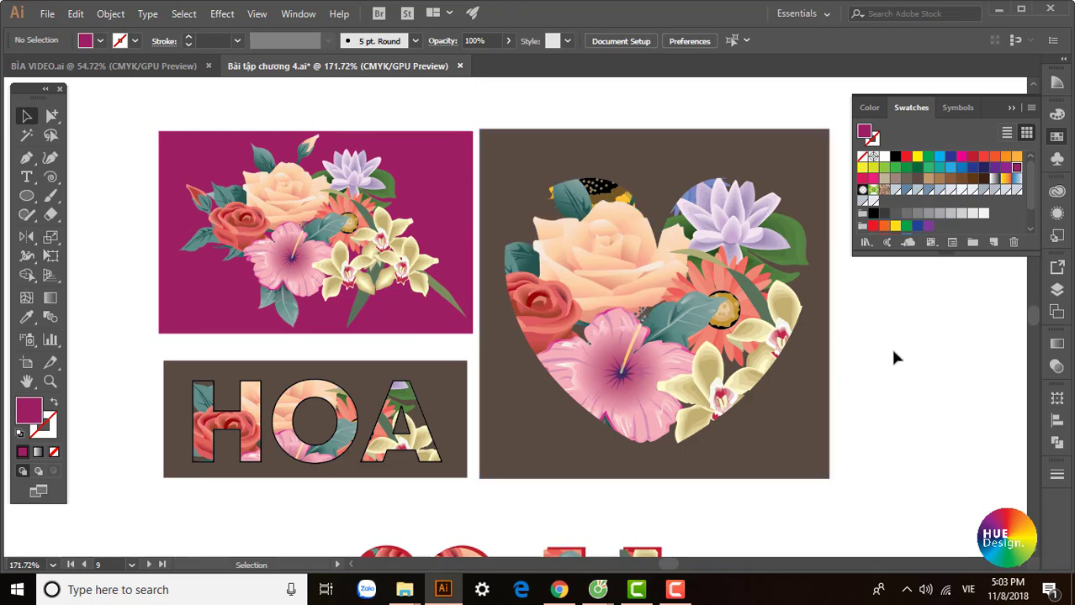
pyautogui.click(803, 296)
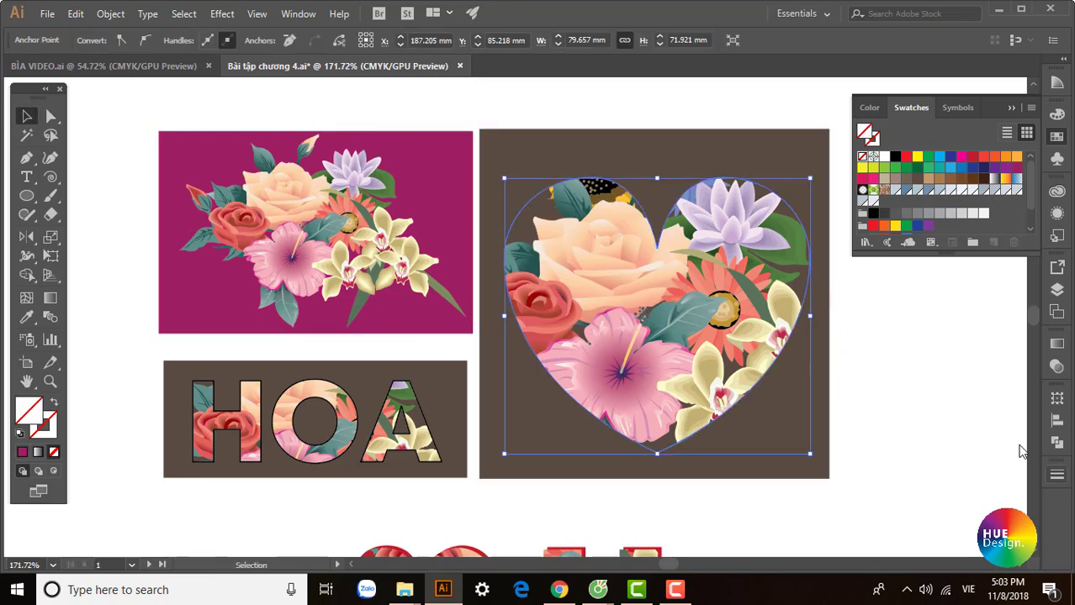
pyautogui.click(804, 305)
pyautogui.moveTo(797, 375); pyautogui.dragTo(733, 331)
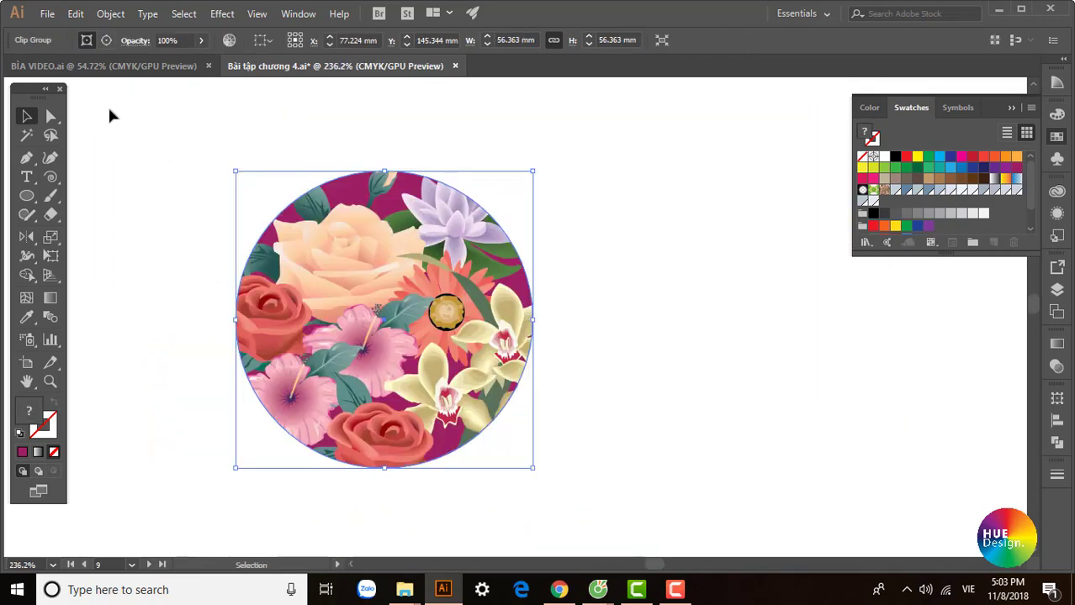
pyautogui.click(111, 14)
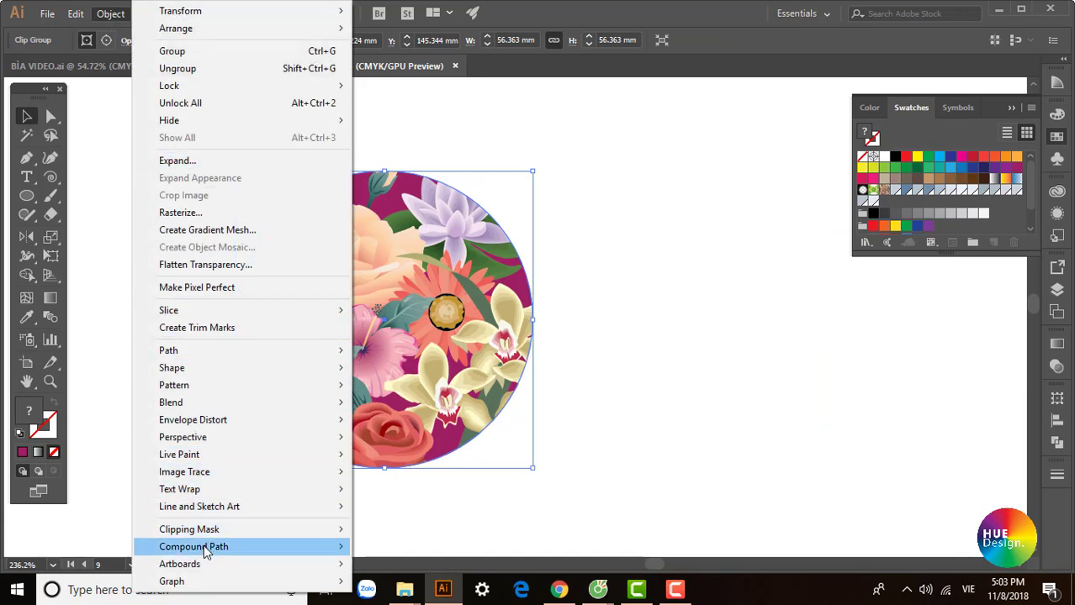
pyautogui.moveTo(189, 529)
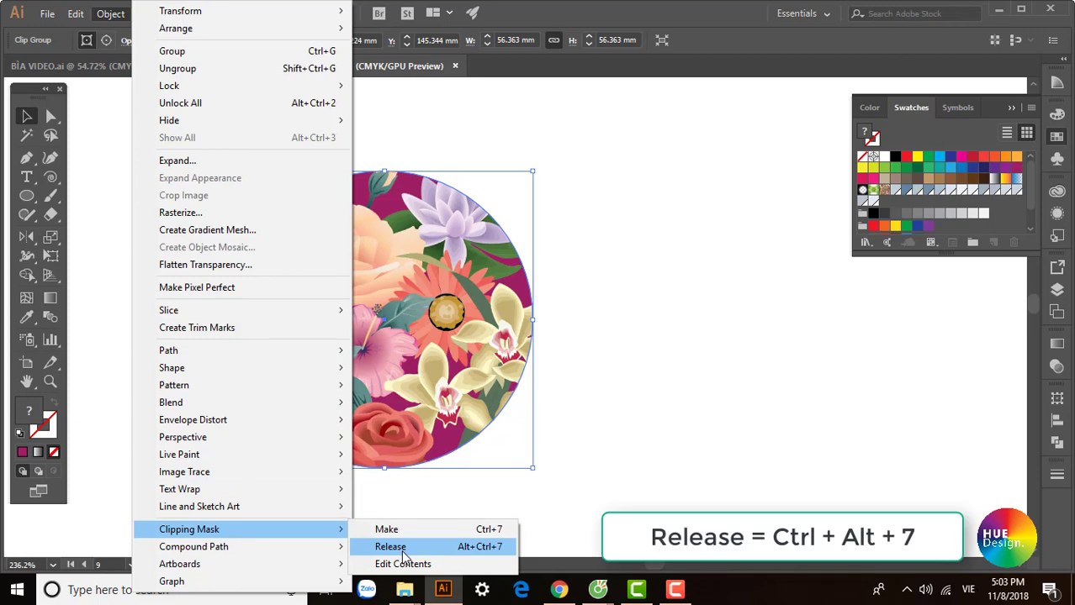
# Release the circle clipping mask and delete the large empty circle outline beside the bouquet
pyautogui.click(401, 549)
pyautogui.click(681, 357)
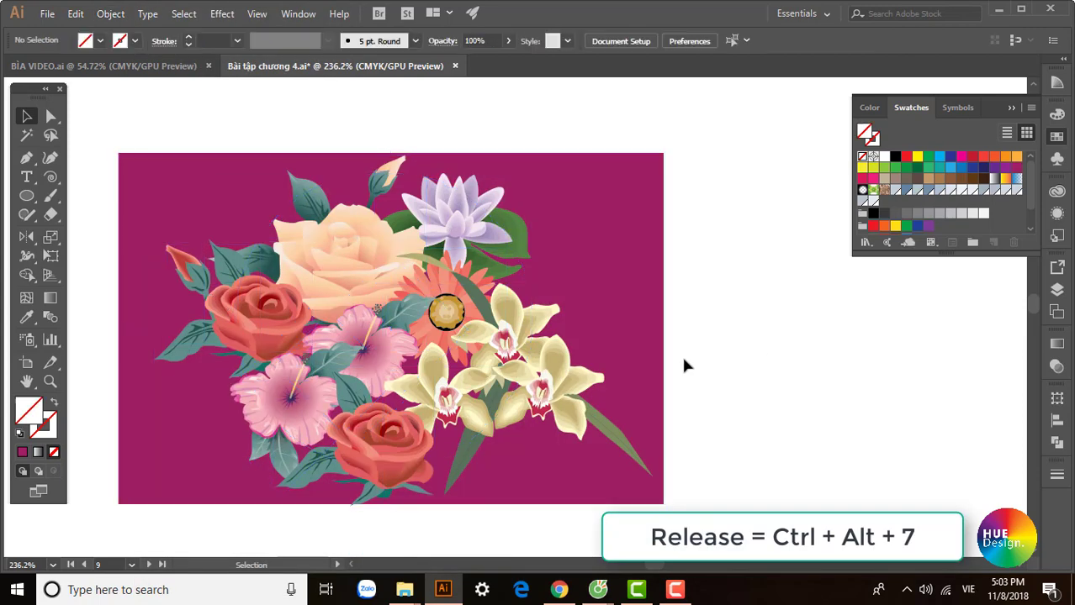
pyautogui.click(532, 294)
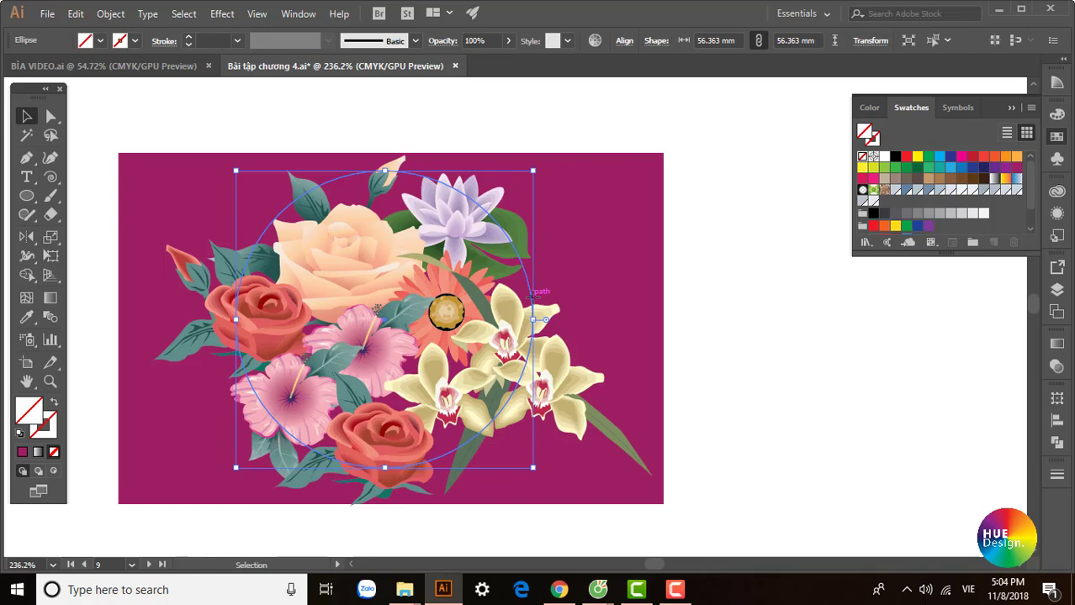
pyautogui.moveTo(542, 291); pyautogui.dragTo(816, 291)
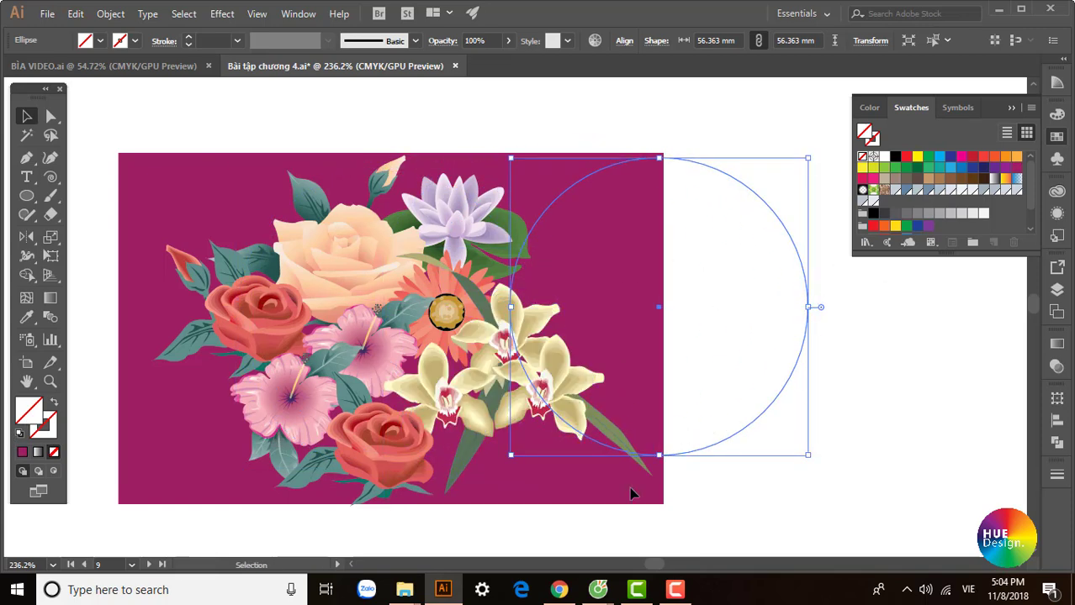
pyautogui.press('Delete')
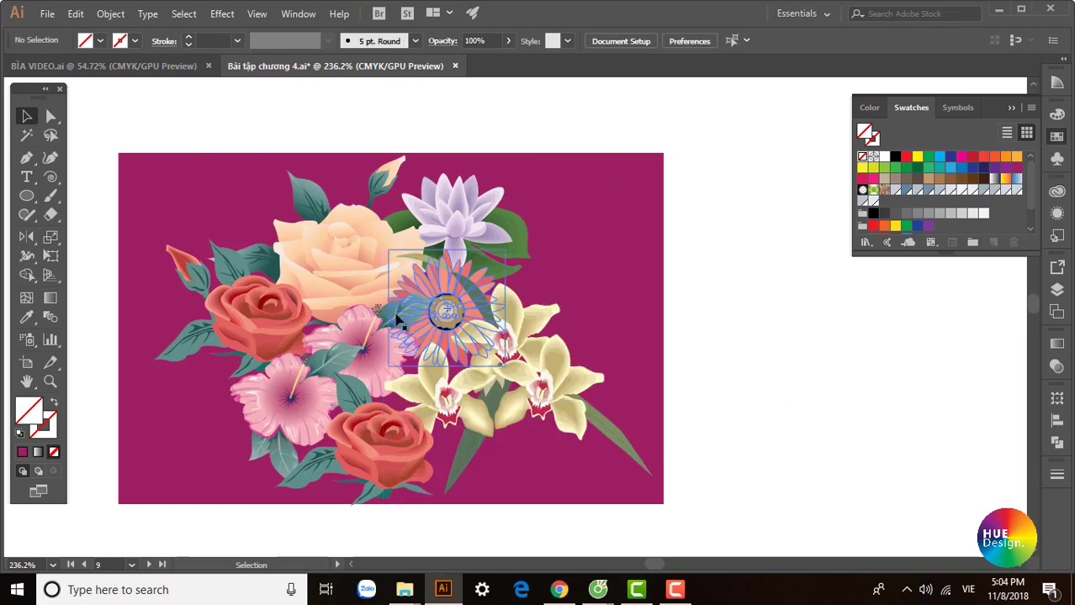
pyautogui.click(375, 309)
pyautogui.click(781, 348)
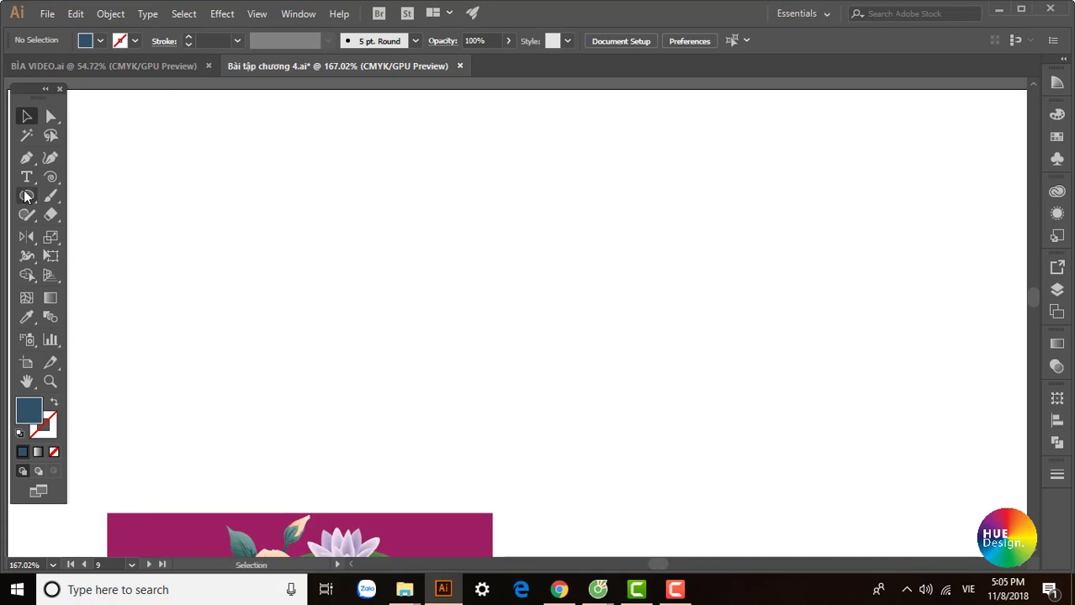
# Draw a dark blue circle and duplicate it with Ctrl+D into a row of five
pyautogui.click(26, 196)
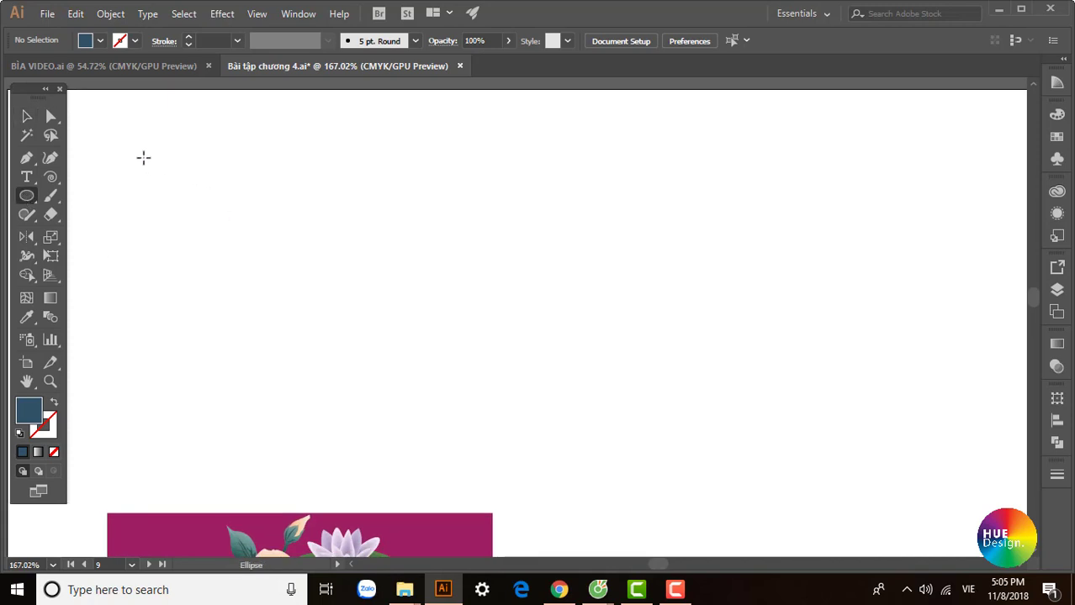
pyautogui.moveTo(118, 154); pyautogui.dragTo(183, 221)
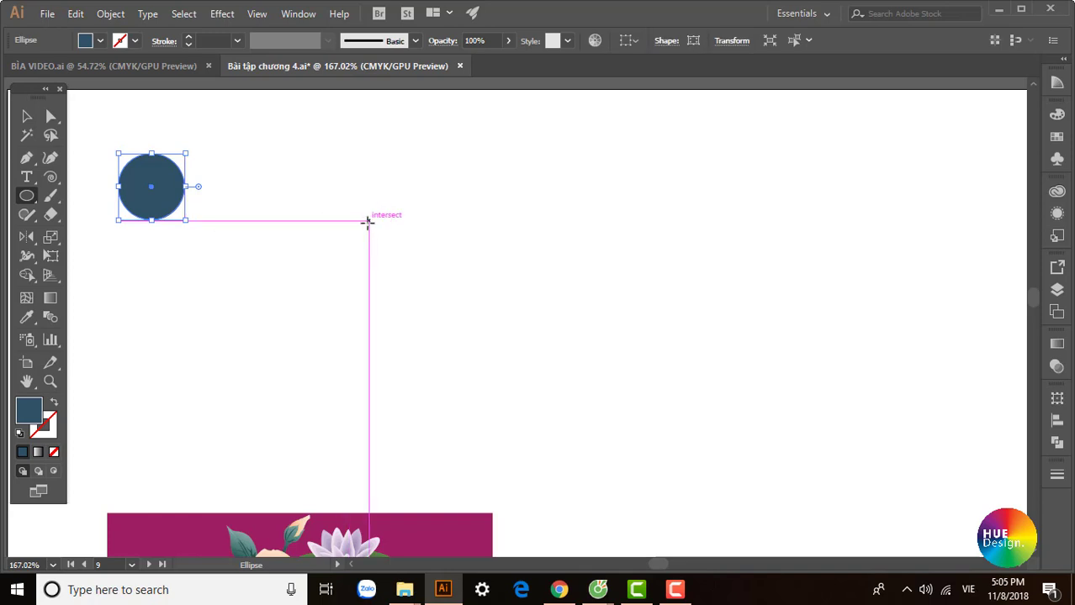
pyautogui.click(27, 119)
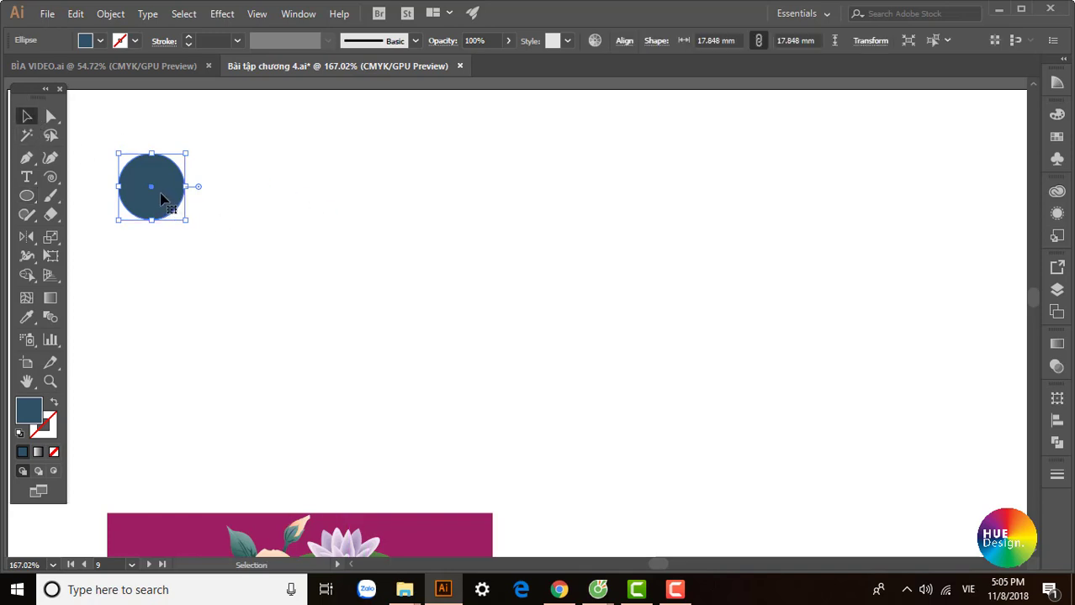
pyautogui.moveTo(162, 198); pyautogui.dragTo(236, 202)
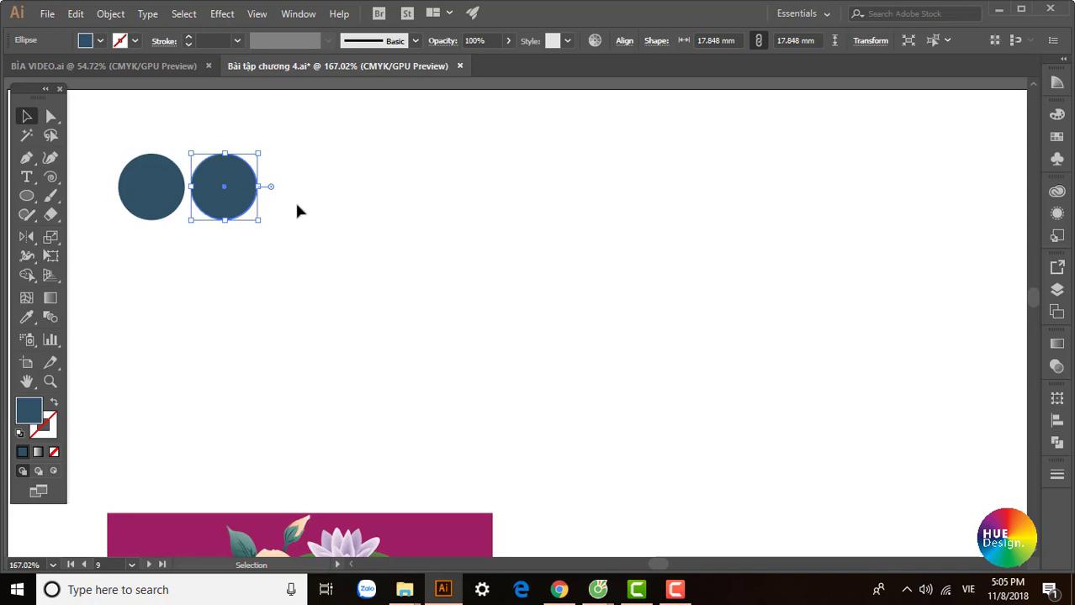
pyautogui.hotkey('ctrl', 'z')
pyautogui.moveTo(168, 198); pyautogui.dragTo(236, 202)
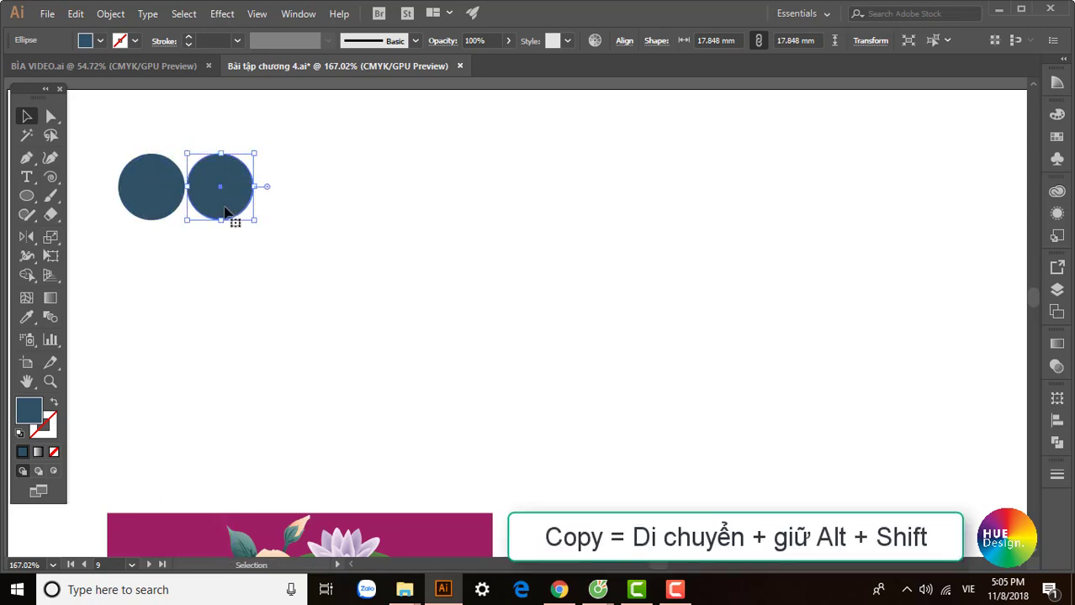
pyautogui.press('ctrl')
pyautogui.hotkey('ctrl', 'd')
pyautogui.hotkey('ctrl', 'd')
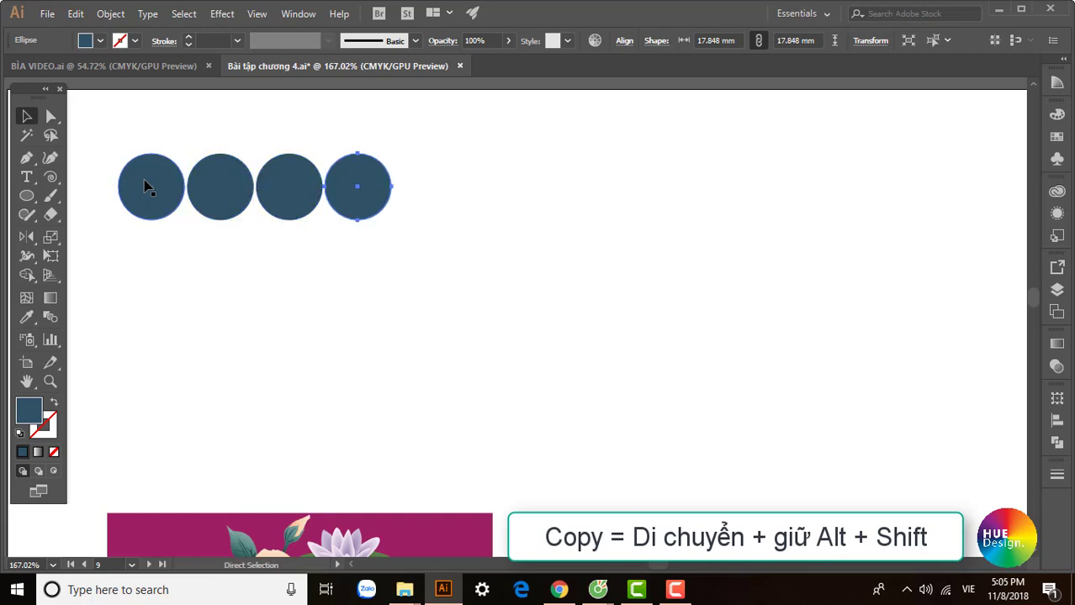
pyautogui.hotkey('ctrl', 'd')
# Copy the row downward and repeat to fill the 5×5 grid, then select all 25 circles
pyautogui.moveTo(120, 145); pyautogui.dragTo(479, 239)
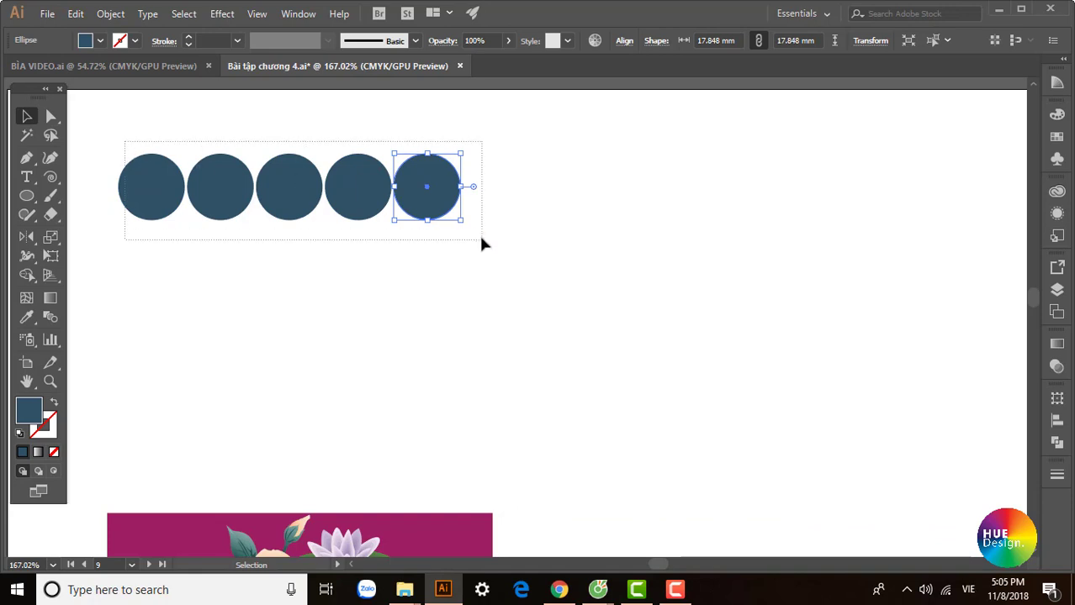
pyautogui.moveTo(439, 185); pyautogui.dragTo(429, 254)
pyautogui.hotkey('ctrl', 'd')
pyautogui.hotkey('ctrl', 'd')
pyautogui.hotkey('ctrl', 'd')
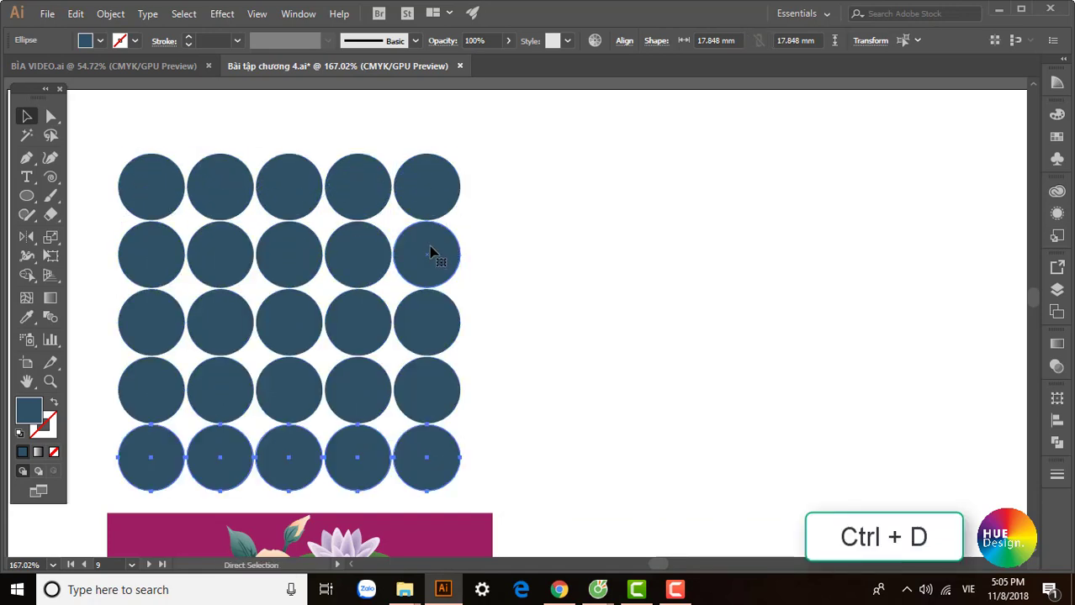
pyautogui.moveTo(522, 378); pyautogui.dragTo(573, 376)
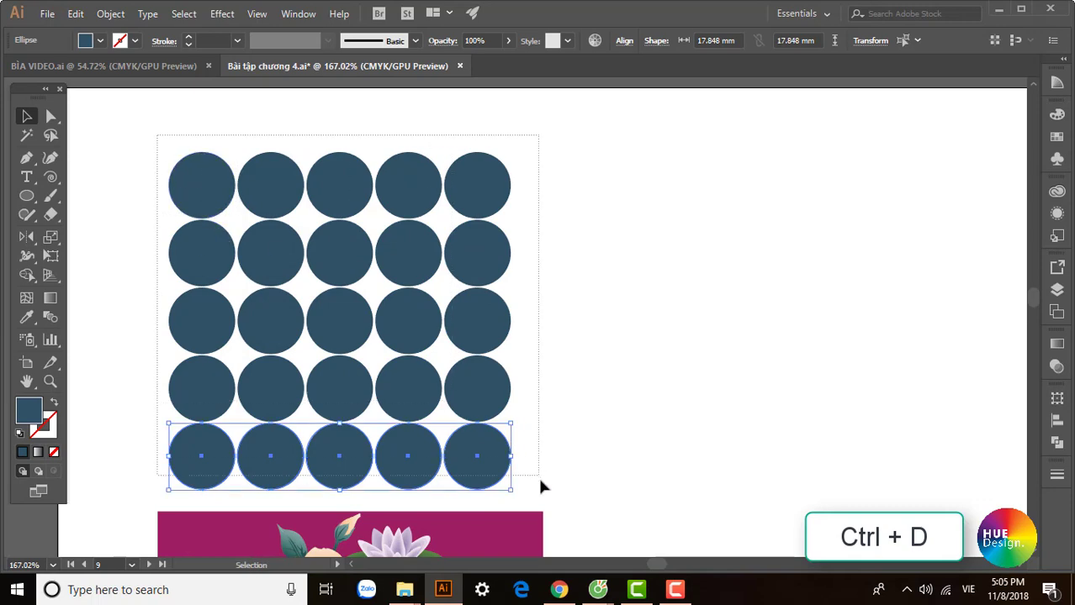
pyautogui.moveTo(383, 342)
pyautogui.mouseDown()
pyautogui.moveTo(526, 479)
pyautogui.moveTo(476, 439)
pyautogui.mouseUp()
# Place the Illustrator CC splash image beside the circle grid via File > Place
pyautogui.click(48, 15)
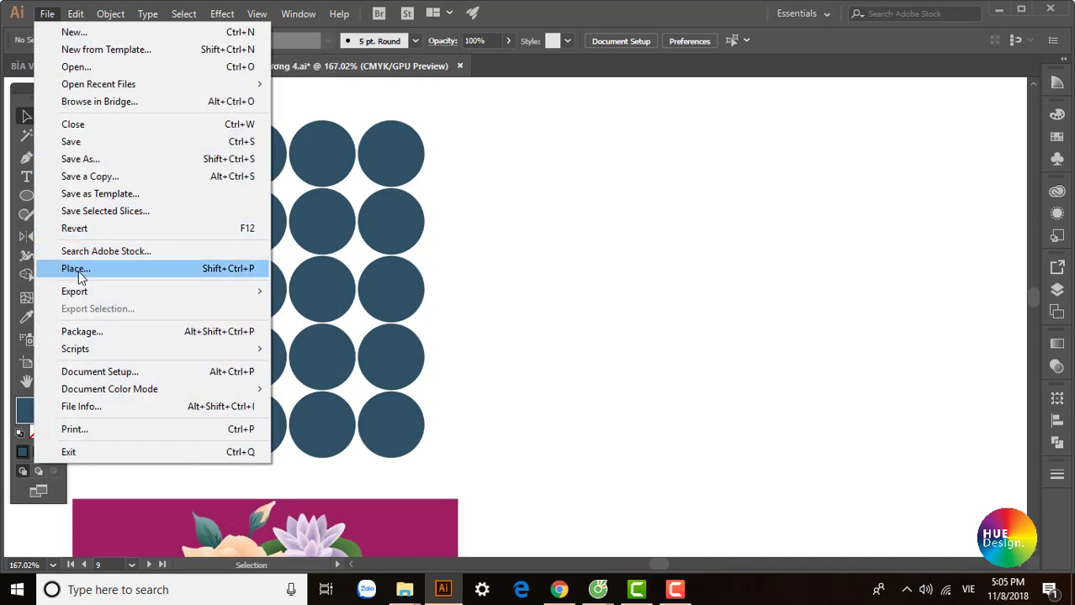
pyautogui.click(77, 270)
pyautogui.click(539, 254)
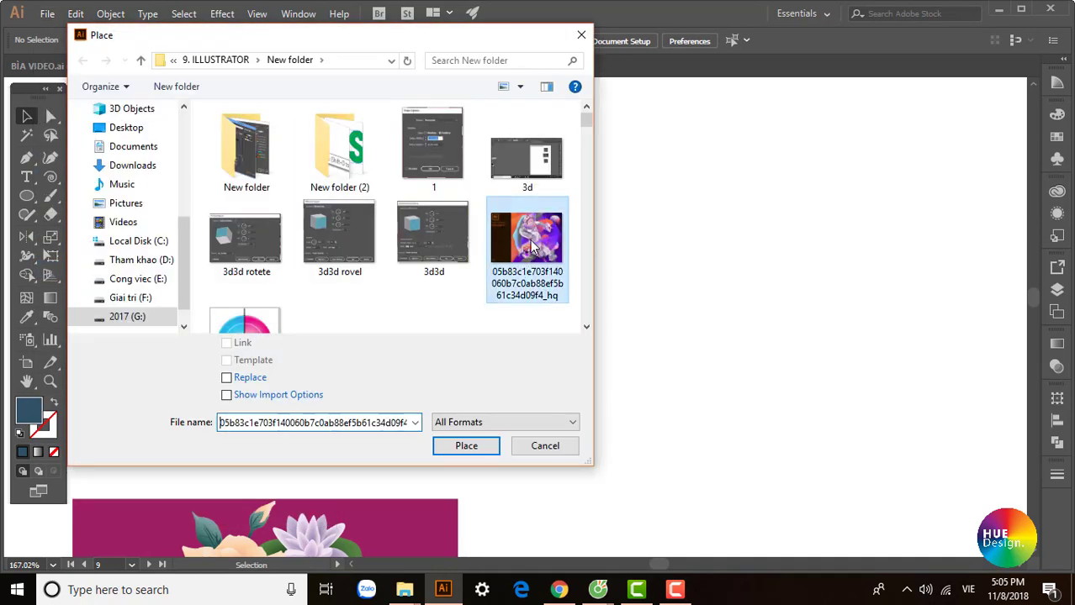
pyautogui.click(466, 447)
pyautogui.moveTo(506, 206); pyautogui.dragTo(418, 178)
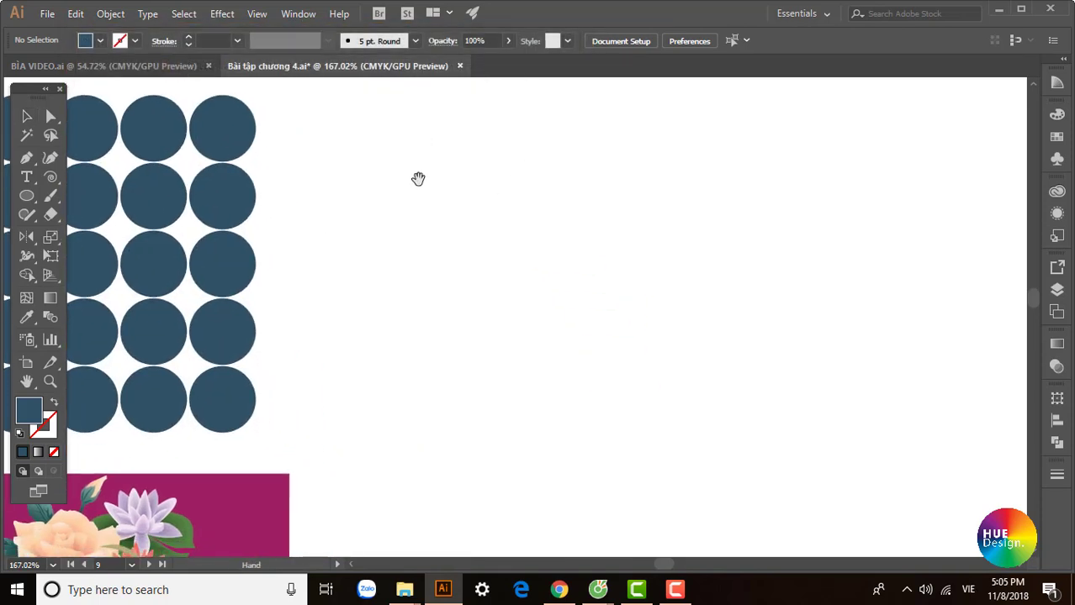
pyautogui.moveTo(304, 89)
pyautogui.mouseDown()
pyautogui.moveTo(737, 505)
pyautogui.moveTo(794, 432)
pyautogui.mouseUp()
pyautogui.moveTo(505, 252); pyautogui.dragTo(571, 318)
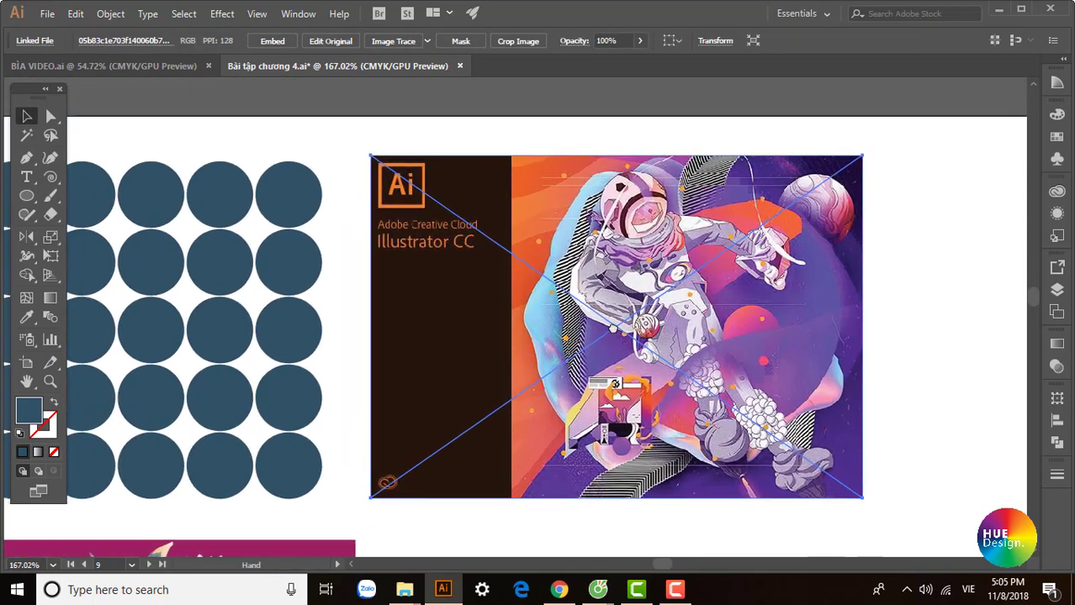
pyautogui.moveTo(439, 328)
pyautogui.mouseDown()
pyautogui.moveTo(736, 311)
pyautogui.moveTo(637, 334)
pyautogui.mouseUp()
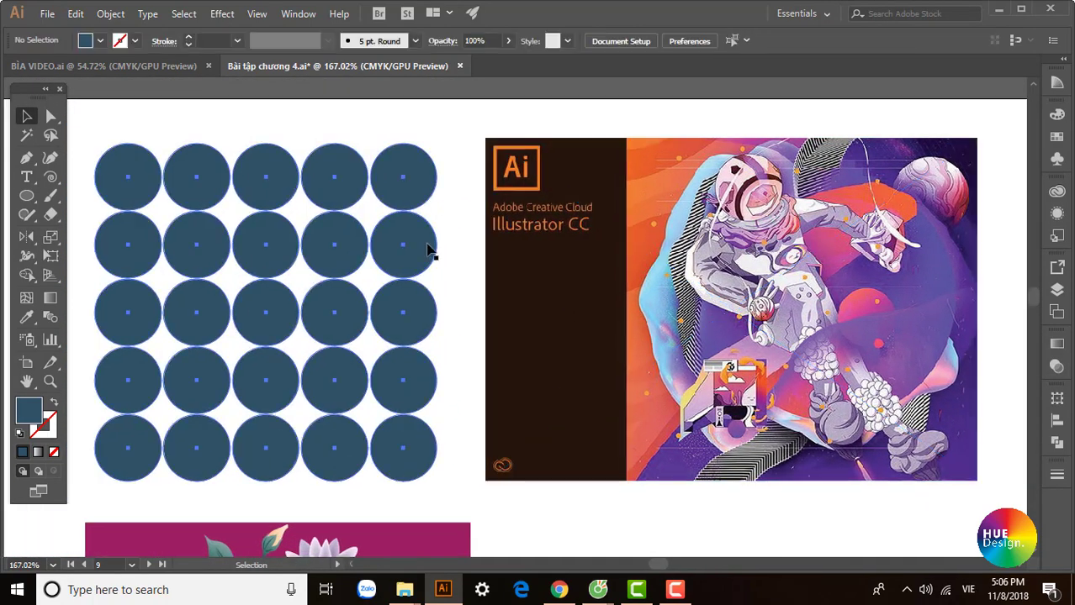
# Combine the 25 circles of the grid into one compound path
pyautogui.click(418, 247)
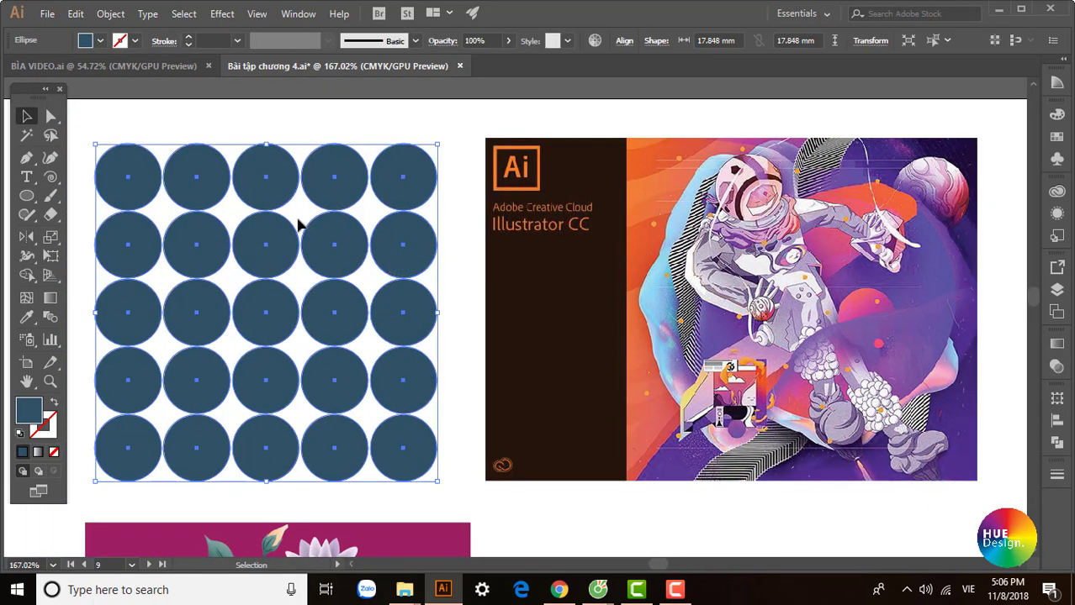
pyautogui.click(104, 16)
pyautogui.moveTo(193, 546)
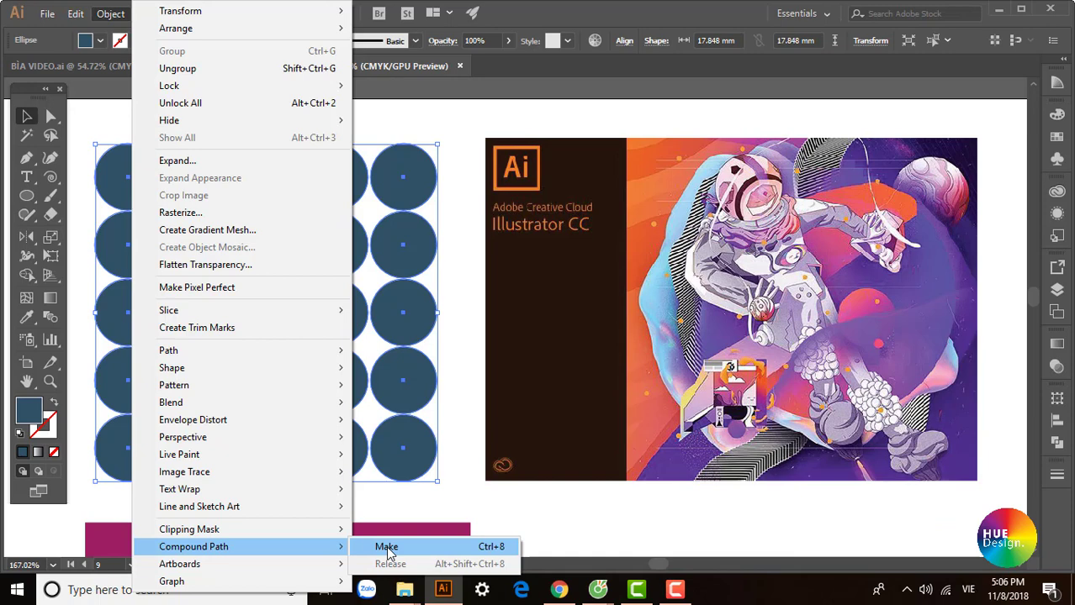
pyautogui.click(387, 547)
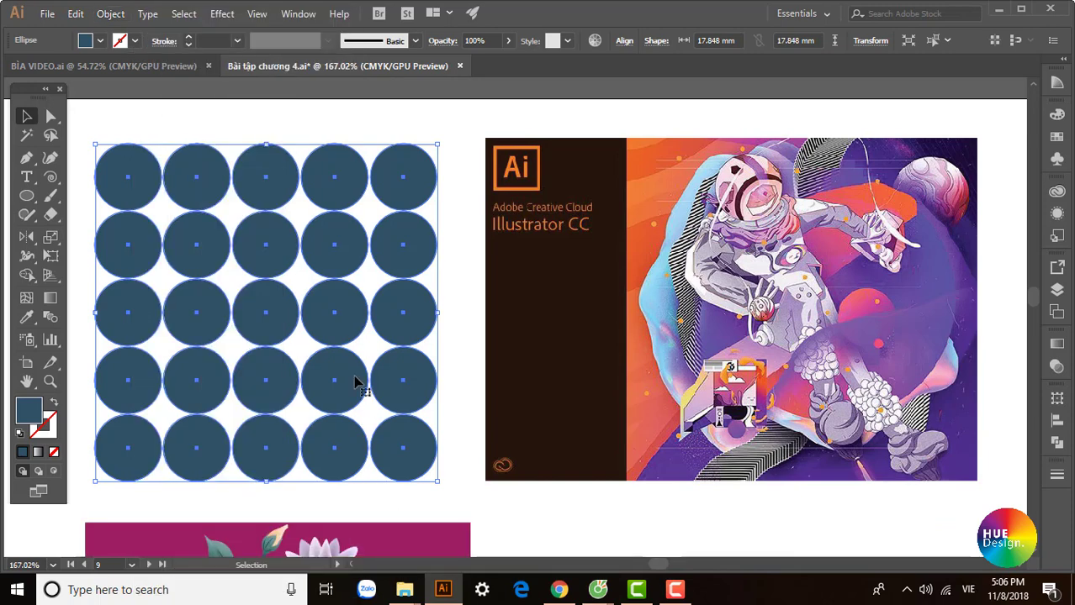
# Move the placed image under the circle grid, sending it to the back
pyautogui.click(455, 354)
pyautogui.click(572, 379)
pyautogui.moveTo(573, 379); pyautogui.dragTo(483, 380)
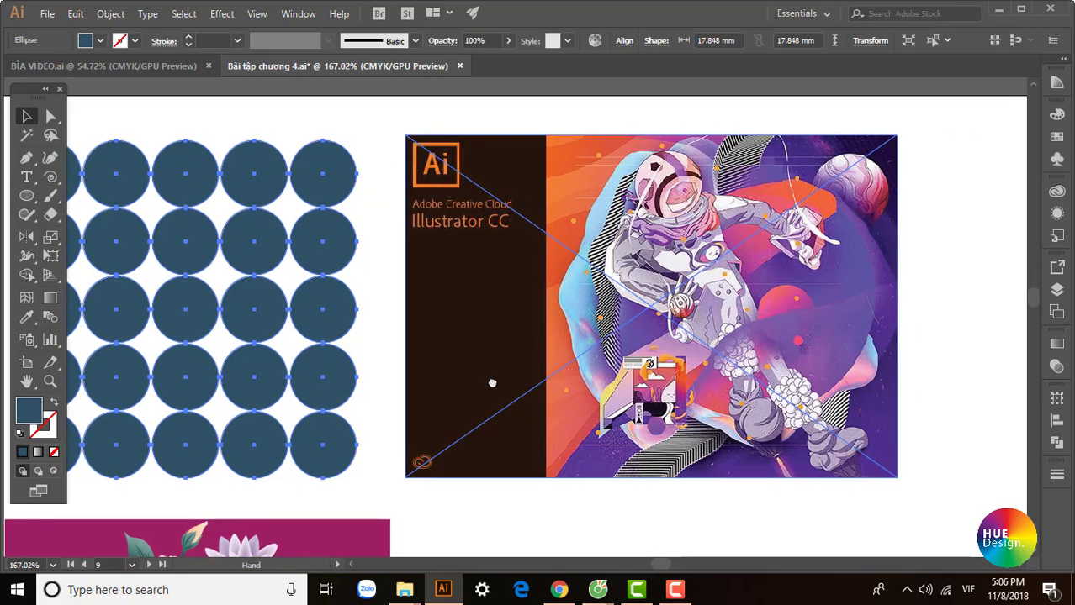
pyautogui.click(753, 373)
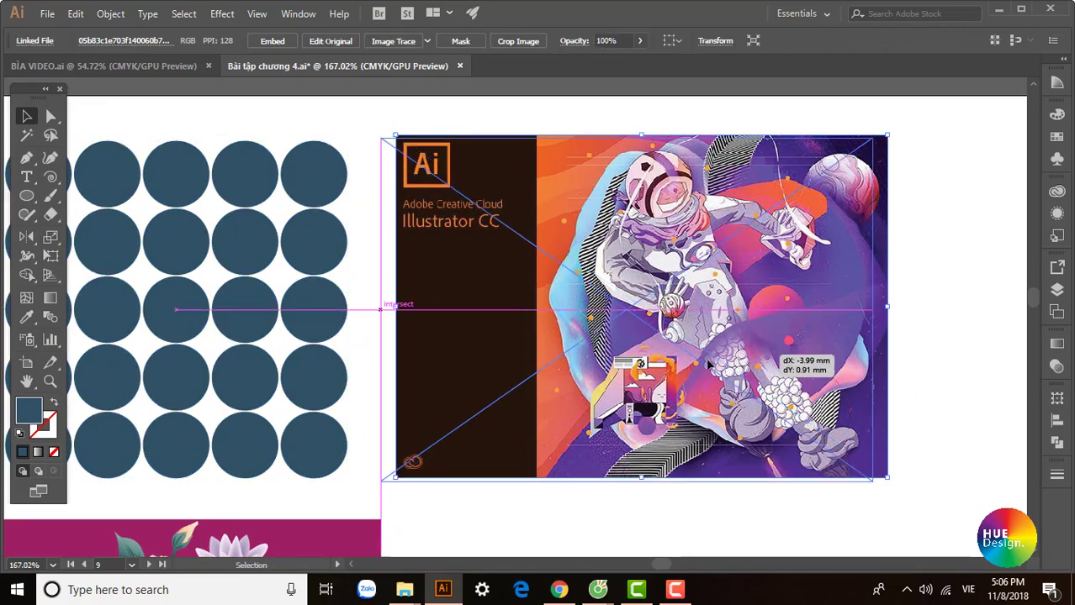
pyautogui.moveTo(765, 366)
pyautogui.mouseDown()
pyautogui.moveTo(521, 366)
pyautogui.moveTo(559, 343)
pyautogui.moveTo(404, 305)
pyautogui.mouseUp()
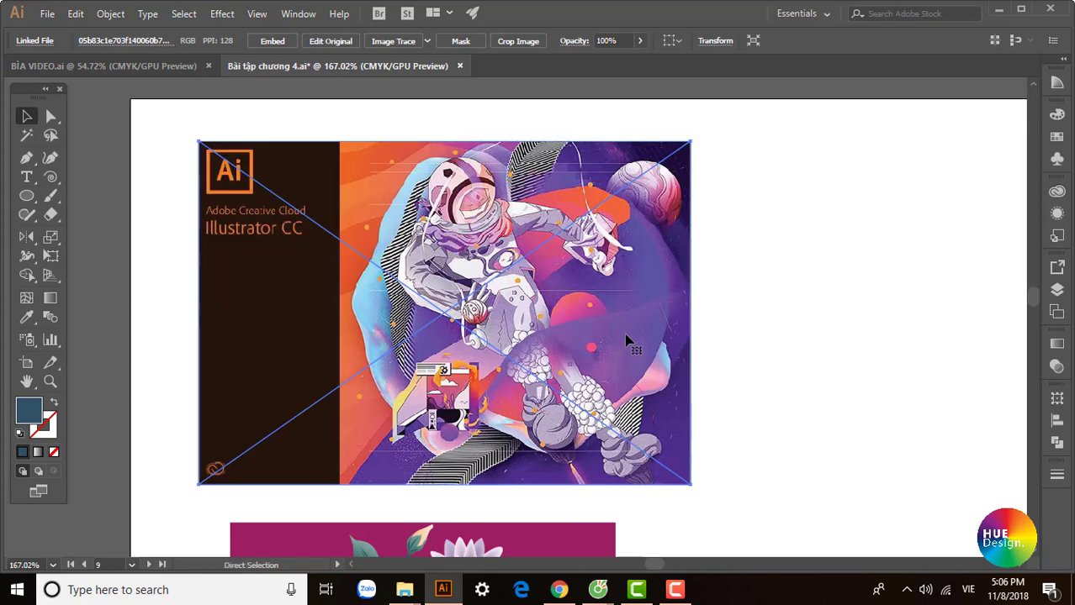
pyautogui.press('ctrl')
pyautogui.hotkey('ctrl', 'shift', '[')
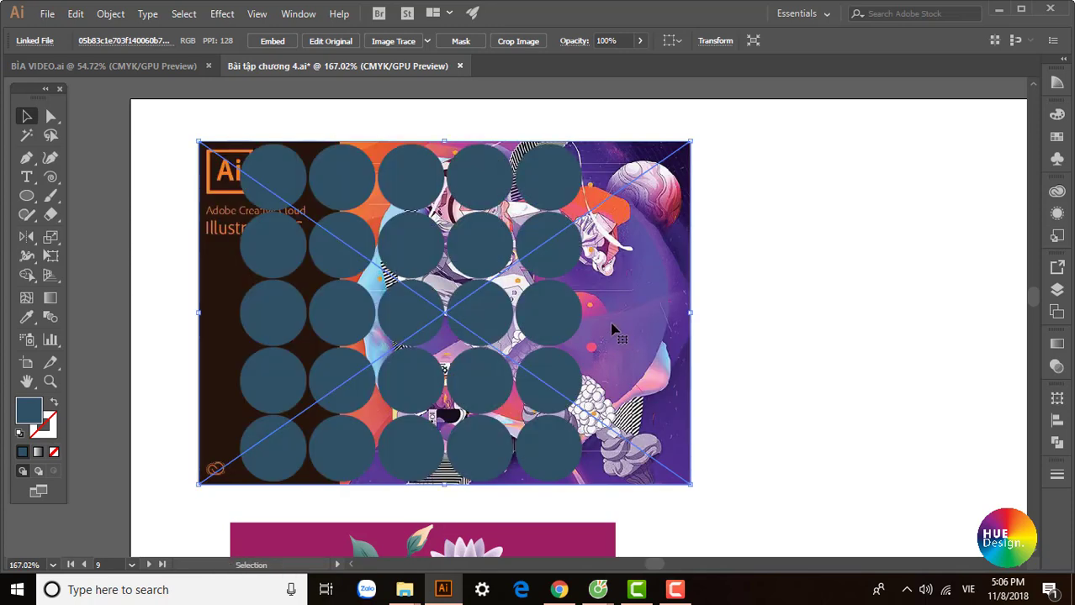
pyautogui.moveTo(654, 330); pyautogui.dragTo(551, 331)
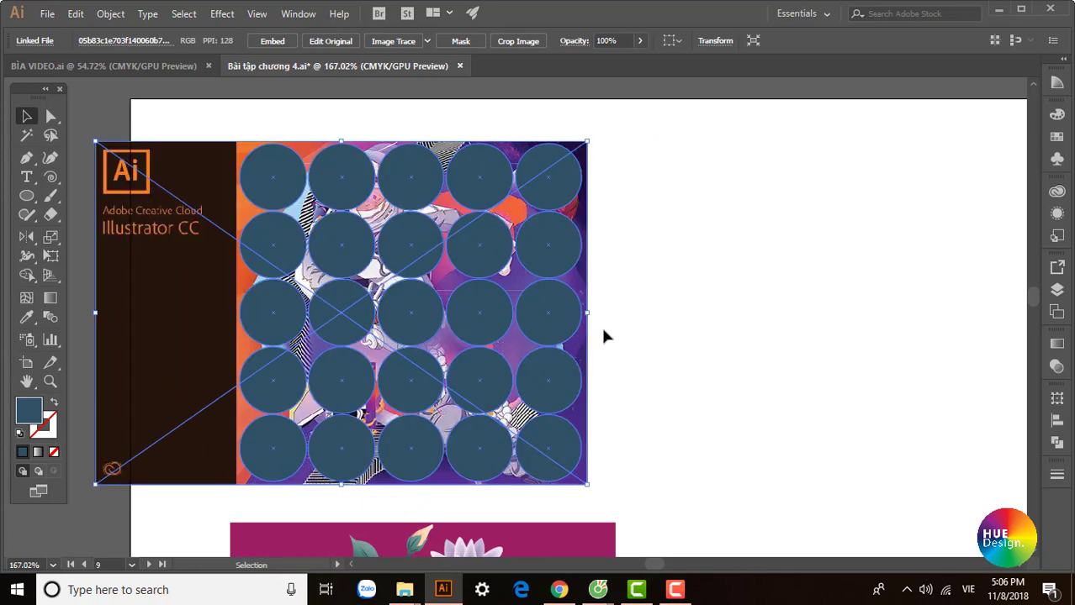
# Select the circles with the image and make a clipping mask
pyautogui.click(626, 337)
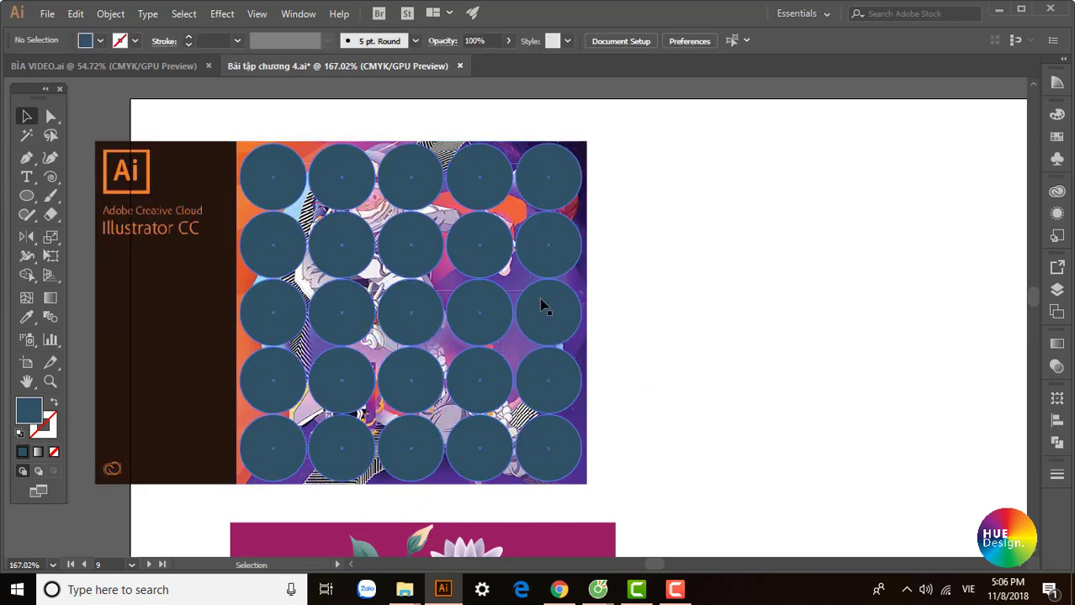
pyautogui.click(570, 320)
pyautogui.moveTo(663, 366); pyautogui.dragTo(592, 335)
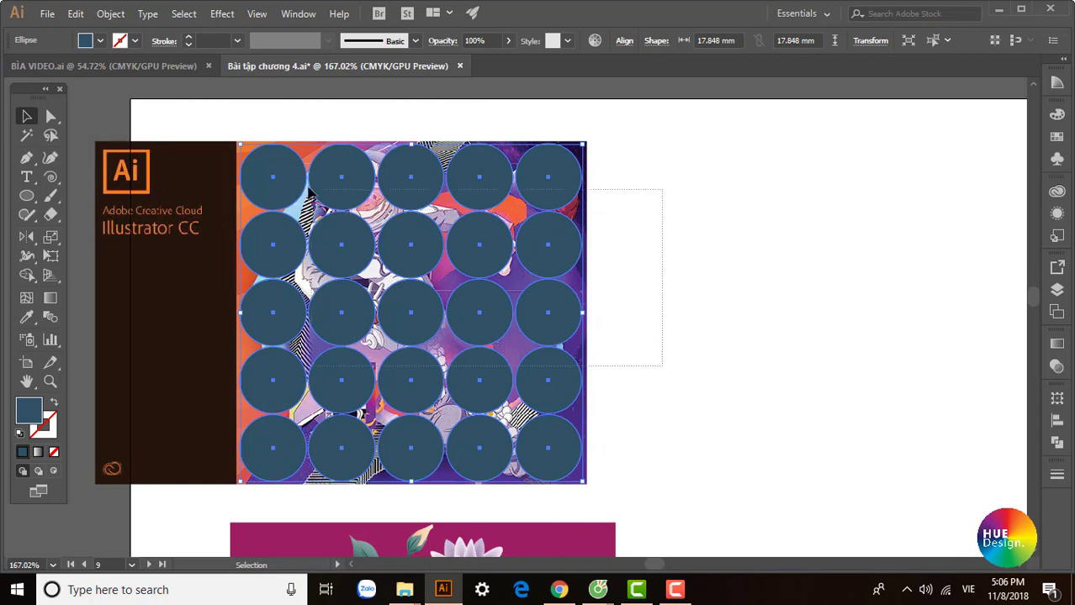
pyautogui.moveTo(587, 190); pyautogui.dragTo(307, 190)
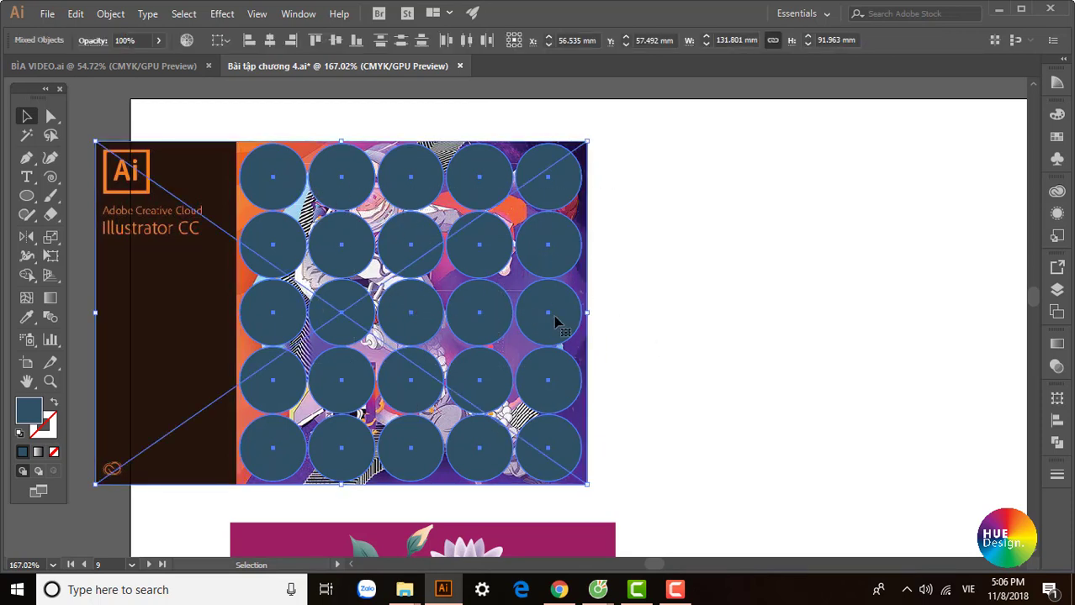
pyautogui.click(110, 13)
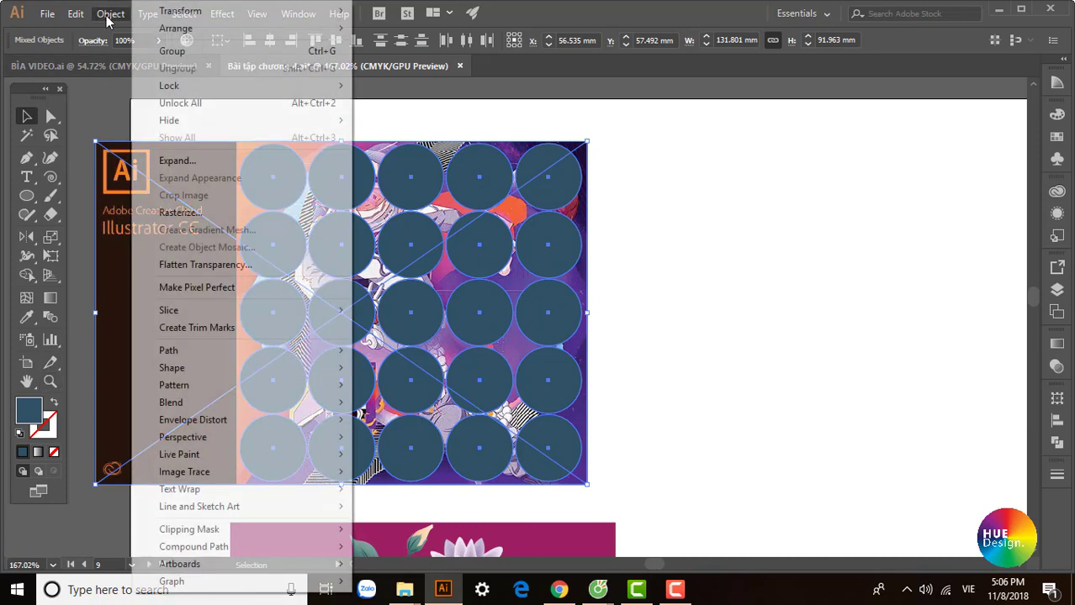
pyautogui.click(406, 530)
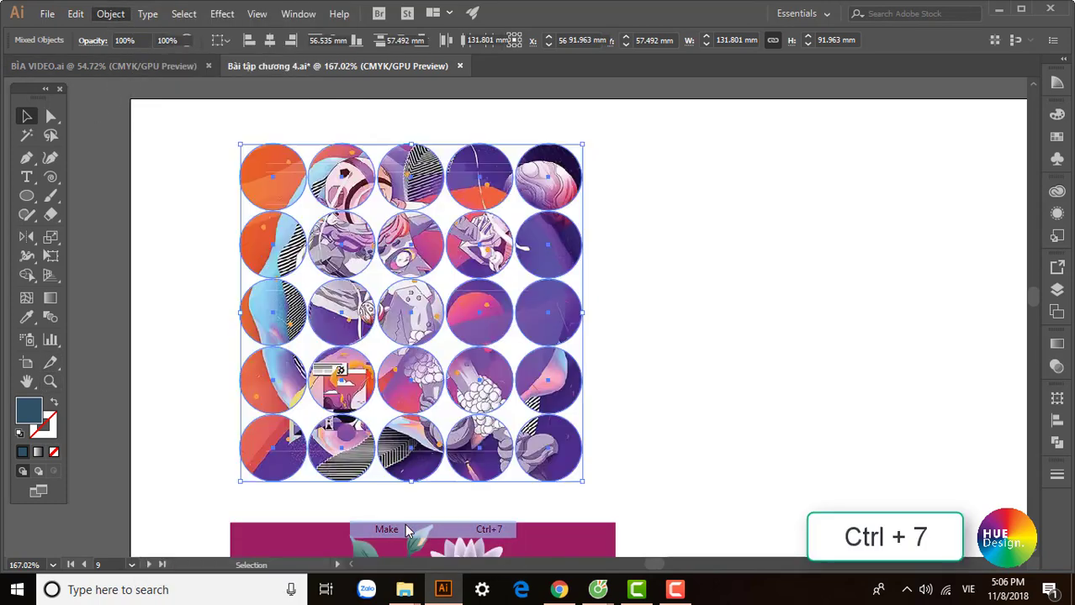
pyautogui.click(698, 315)
pyautogui.moveTo(587, 363); pyautogui.dragTo(540, 370)
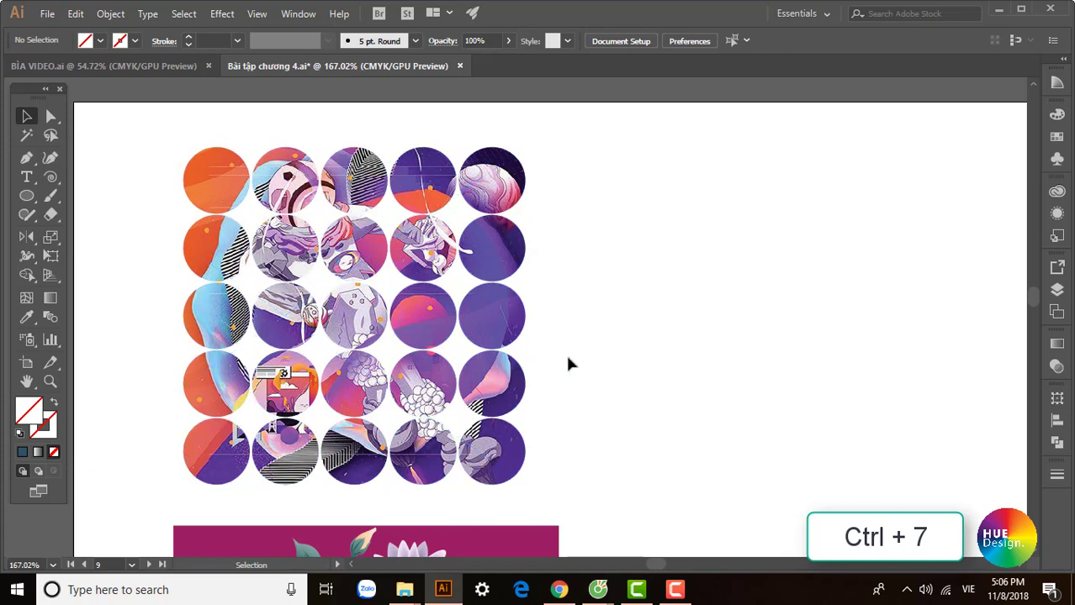
# Copy the portrait photo beside the circle grid and draw a 15.37 mm rounded square on its corner
pyautogui.hotkey('ctrl', '1')
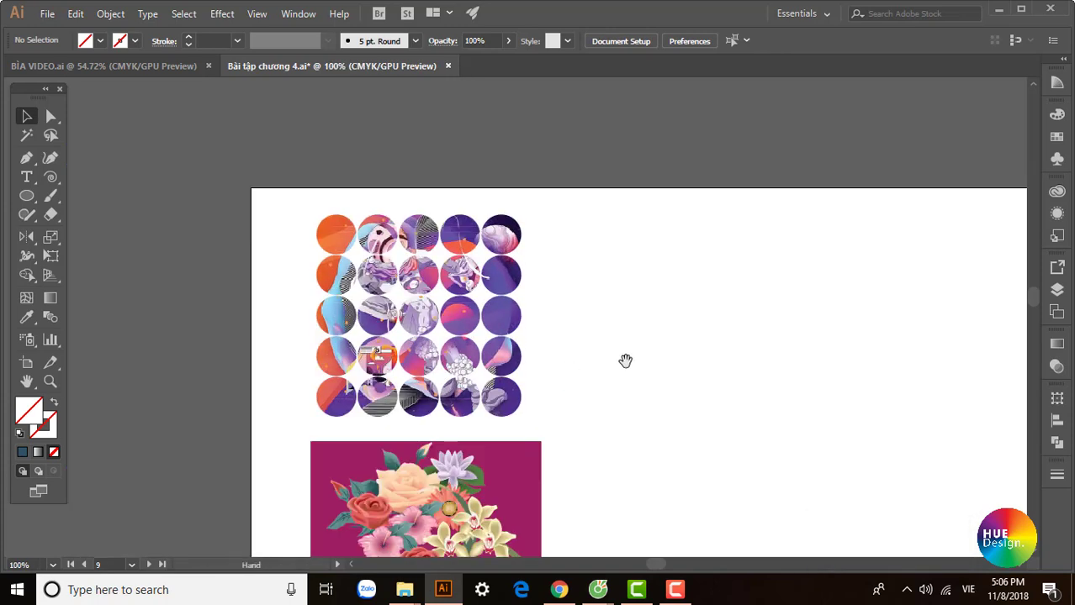
pyautogui.moveTo(624, 360); pyautogui.dragTo(403, 355)
pyautogui.moveTo(540, 339); pyautogui.dragTo(383, 339)
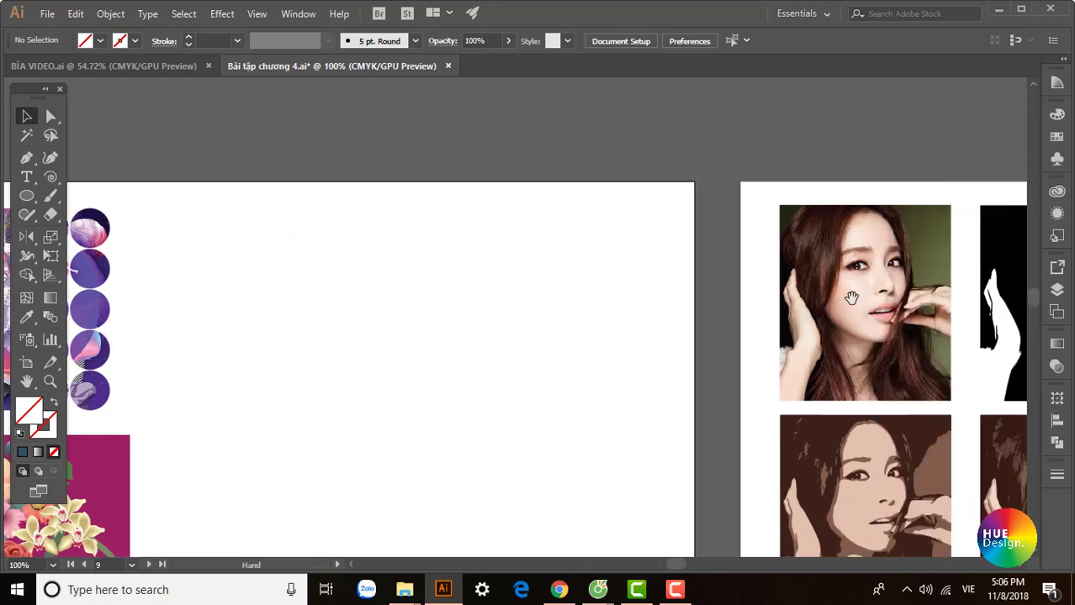
pyautogui.click(871, 269)
pyautogui.moveTo(877, 286); pyautogui.dragTo(281, 300)
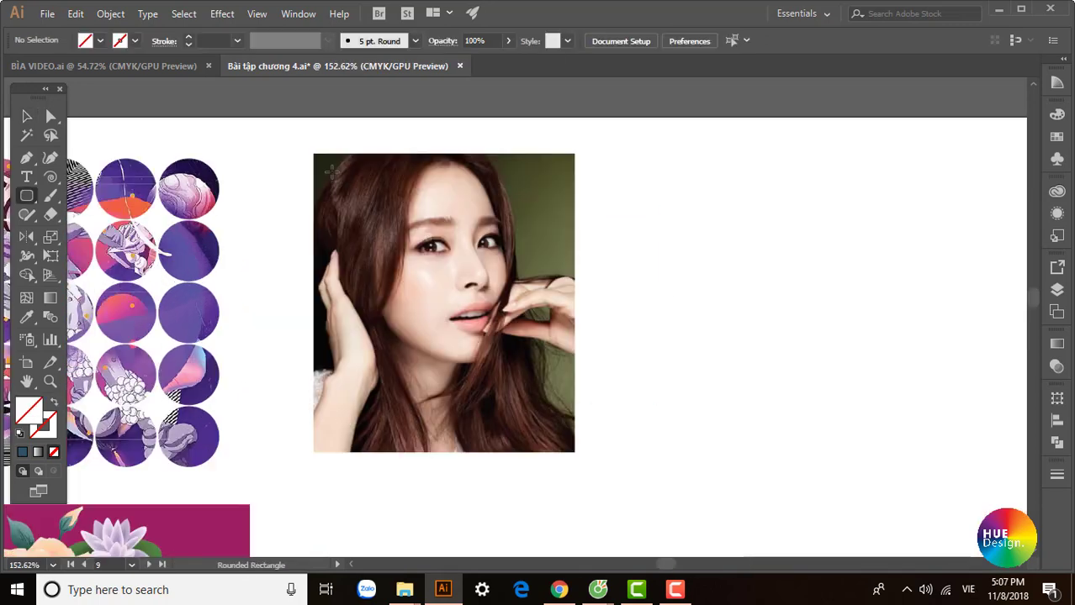
pyautogui.moveTo(331, 172); pyautogui.dragTo(385, 222)
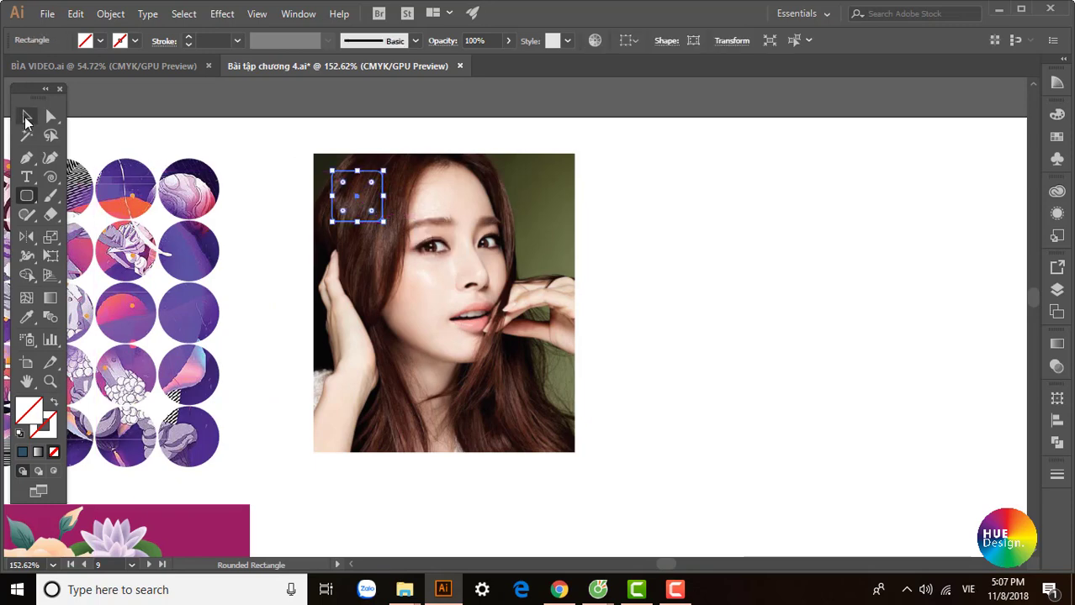
# Fill the rounded square with red from the Swatches panel
pyautogui.click(26, 118)
pyautogui.scroll(2, 345, 210)
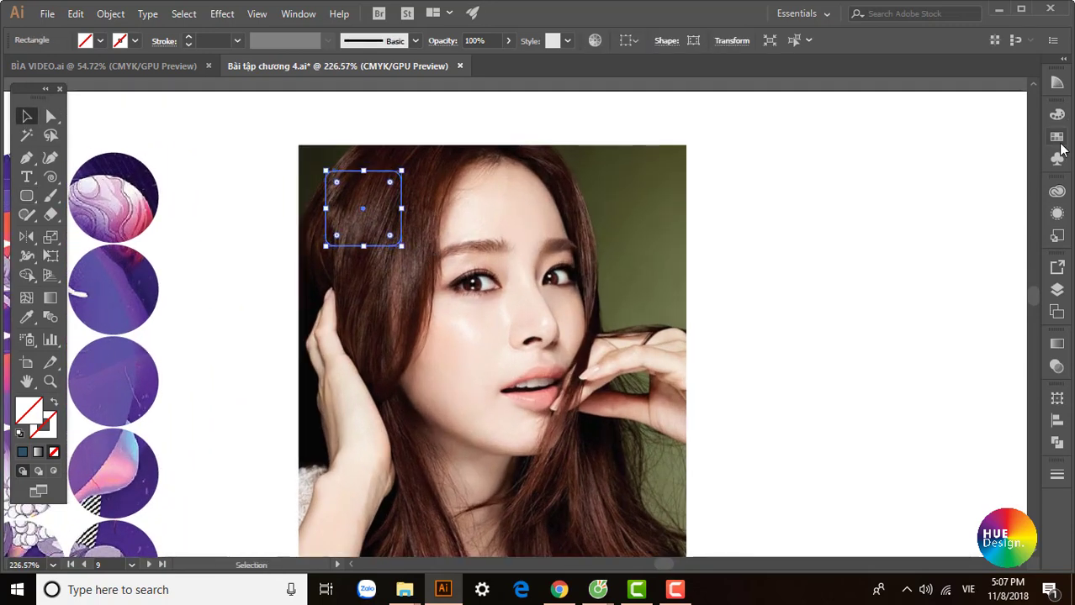
pyautogui.click(1057, 138)
pyautogui.click(908, 156)
pyautogui.scroll(-1, 732, 276)
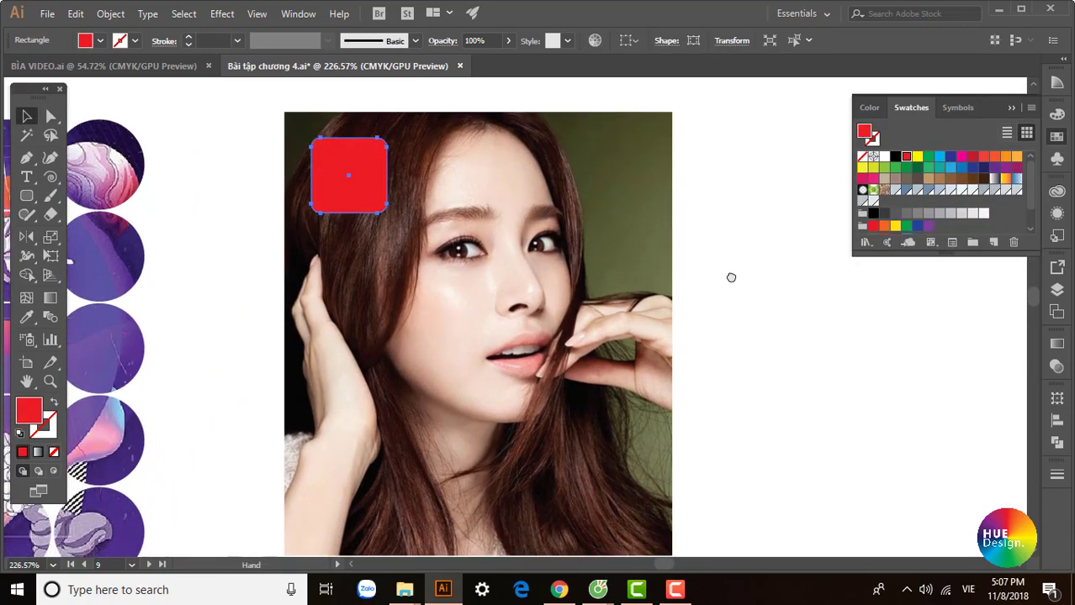
# Make a row of five red squares and scale the row to fit the photo
pyautogui.moveTo(352, 195)
pyautogui.mouseDown()
pyautogui.moveTo(340, 195)
pyautogui.moveTo(421, 200)
pyautogui.mouseUp()
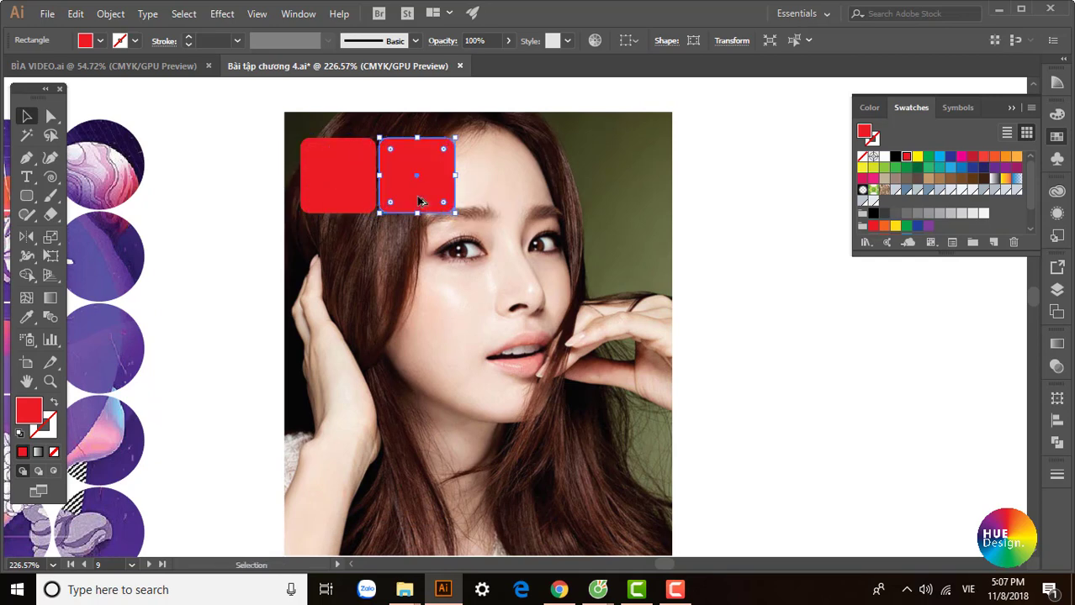
pyautogui.hotkey('ctrl', 'd')
pyautogui.hotkey('ctrl', 'd')
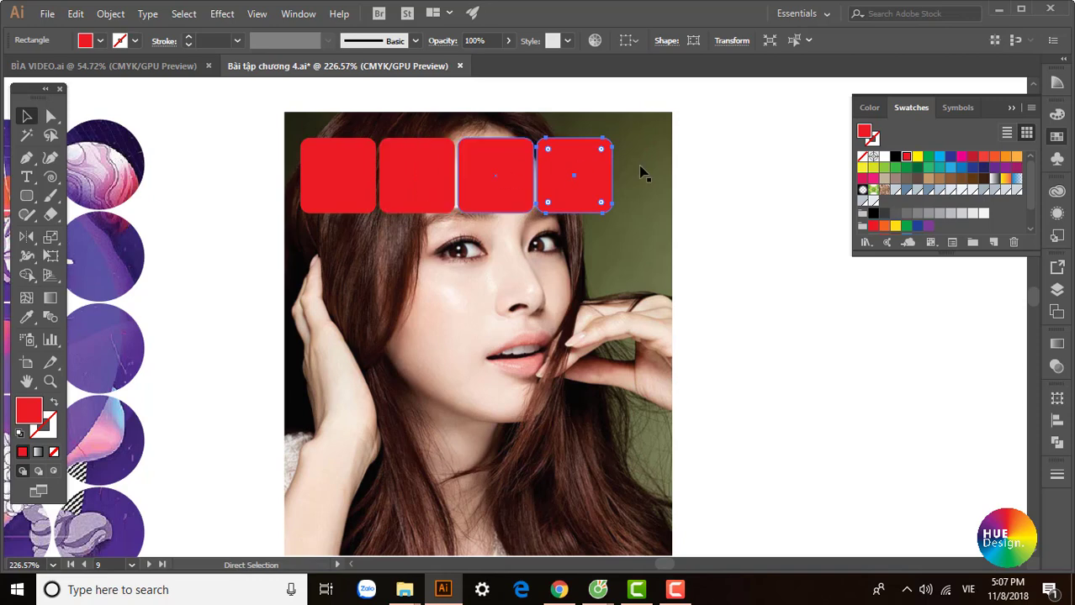
pyautogui.hotkey('ctrl', 'd')
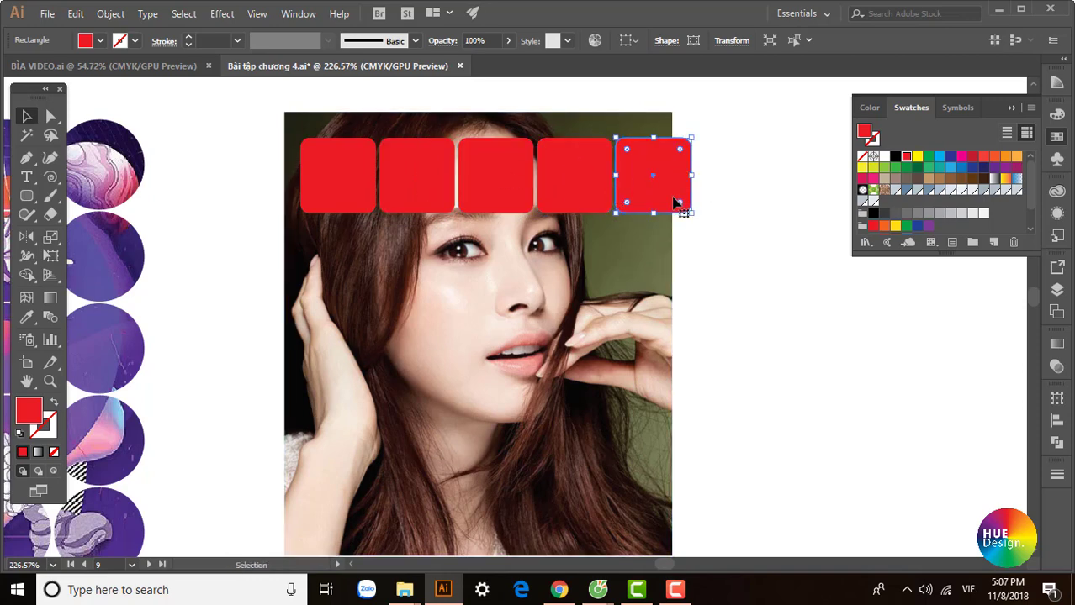
pyautogui.moveTo(678, 200)
pyautogui.mouseDown()
pyautogui.moveTo(652, 201)
pyautogui.moveTo(665, 200)
pyautogui.mouseUp()
pyautogui.keyDown('shift'); pyautogui.click(580, 197); pyautogui.keyUp('shift')
pyautogui.keyDown('shift'); pyautogui.click(505, 198); pyautogui.keyUp('shift')
pyautogui.keyDown('shift'); pyautogui.click(433, 200); pyautogui.keyUp('shift')
pyautogui.keyDown('shift'); pyautogui.click(354, 199); pyautogui.keyUp('shift')
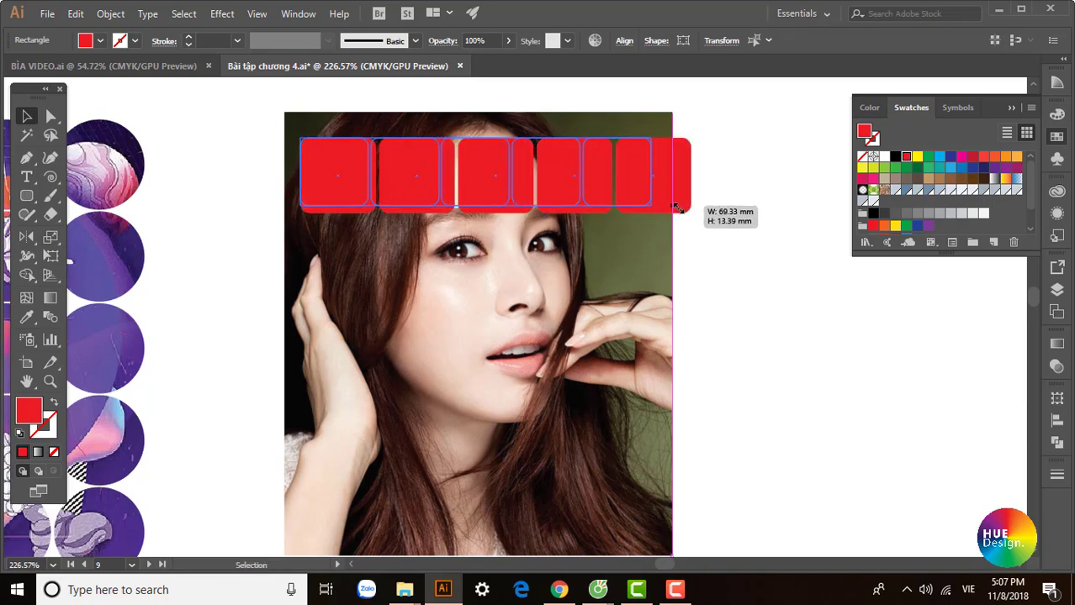
pyautogui.moveTo(689, 215)
pyautogui.mouseDown()
pyautogui.moveTo(659, 207)
pyautogui.moveTo(621, 260)
pyautogui.mouseUp()
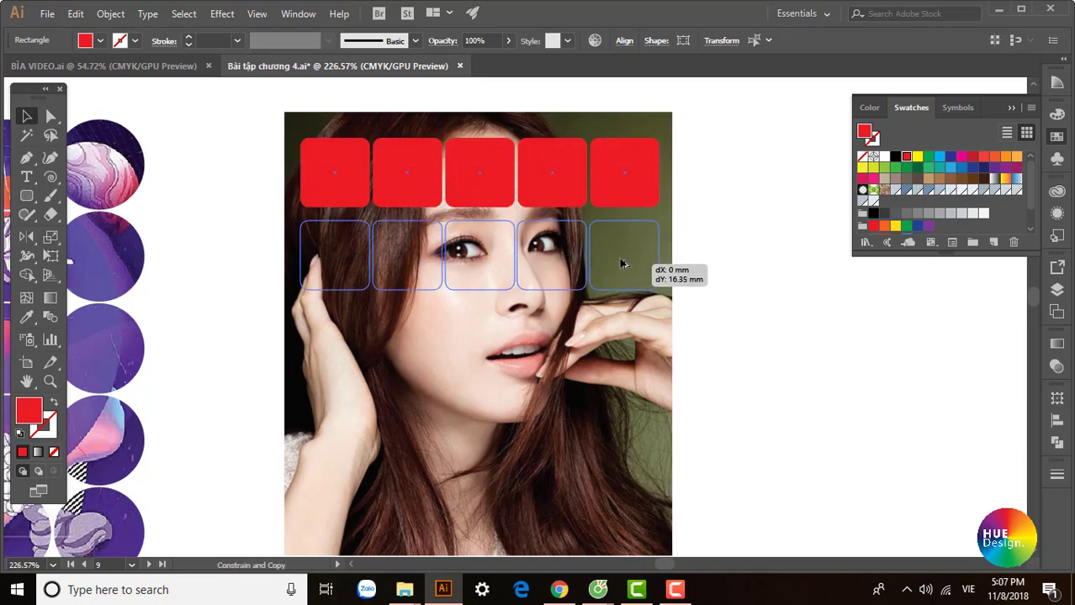
# Duplicate the row downward until five rows cover the portrait
pyautogui.scroll(-1, 701, 312)
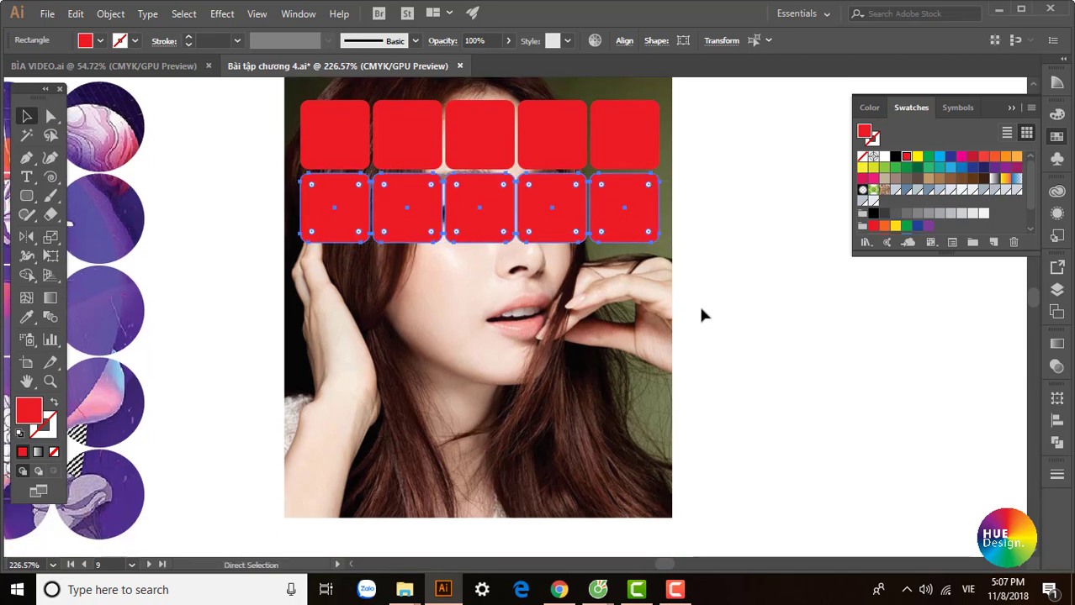
pyautogui.hotkey('ctrl', 'd')
pyautogui.hotkey('ctrl', 'd')
pyautogui.hotkey('ctrl', 'd')
pyautogui.press('v')
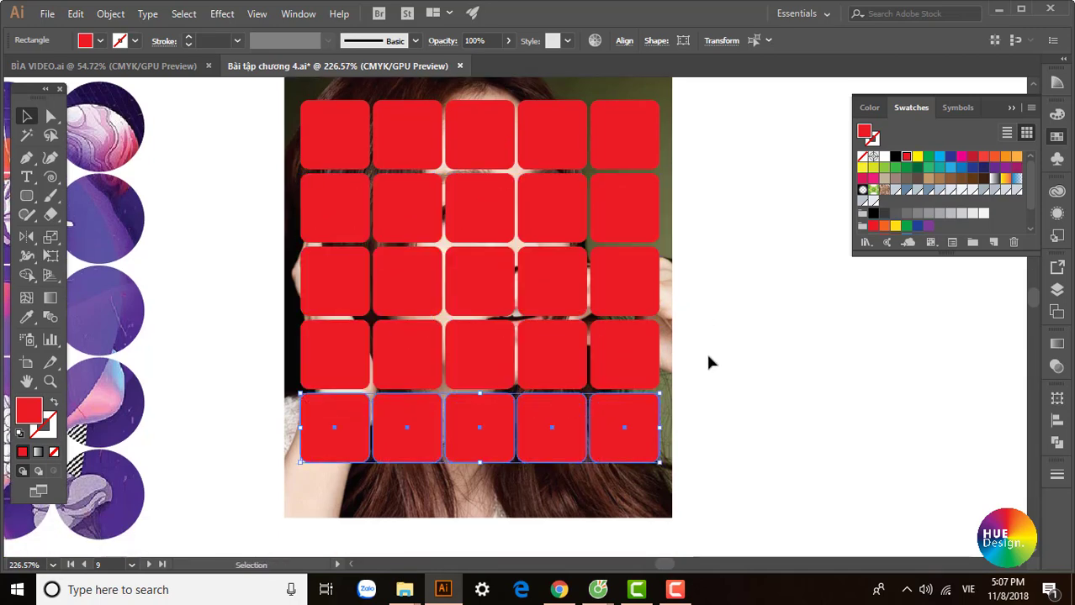
pyautogui.scroll(1, 711, 408)
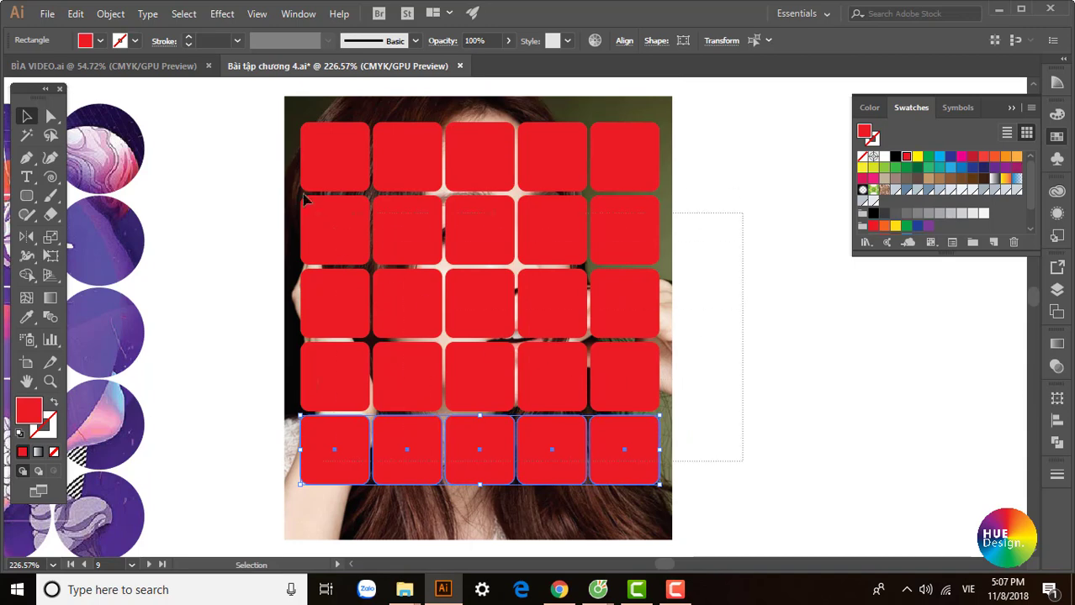
# Merge the red squares into one compound path
pyautogui.hotkey('ctrl', 'a')
pyautogui.hotkey('ctrl', 'g')
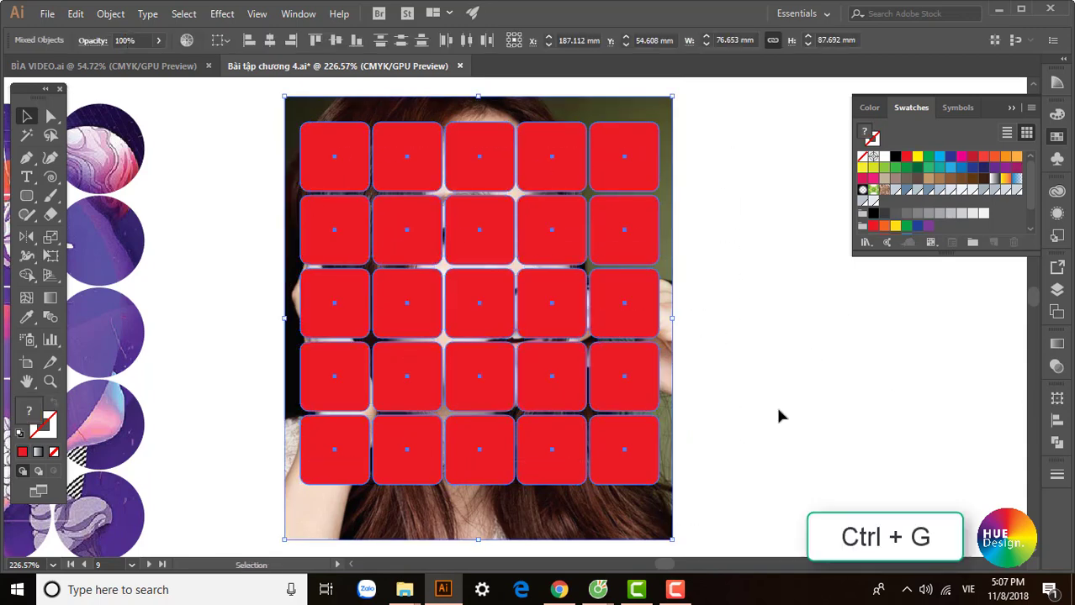
pyautogui.click(111, 14)
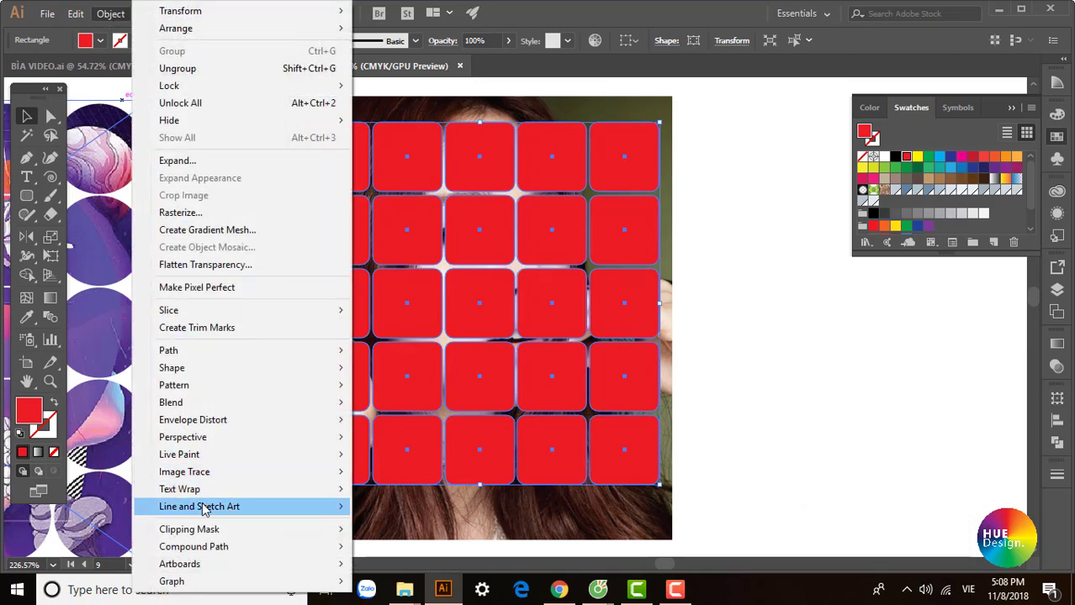
pyautogui.moveTo(193, 546)
pyautogui.click(375, 548)
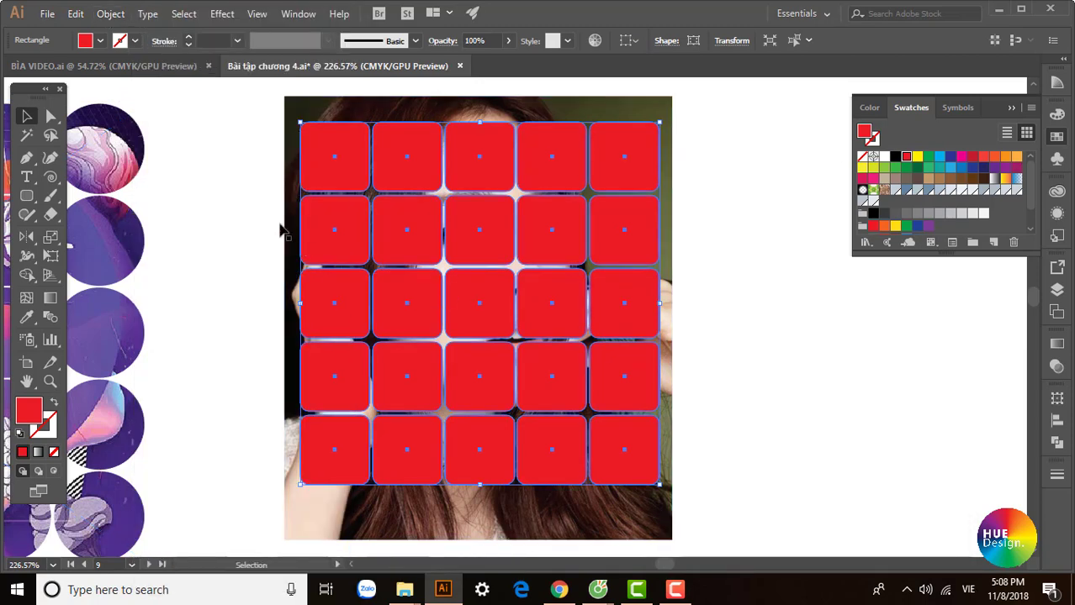
# Select the photo with the squares and make a clipping mask
pyautogui.moveTo(293, 204); pyautogui.dragTo(476, 250)
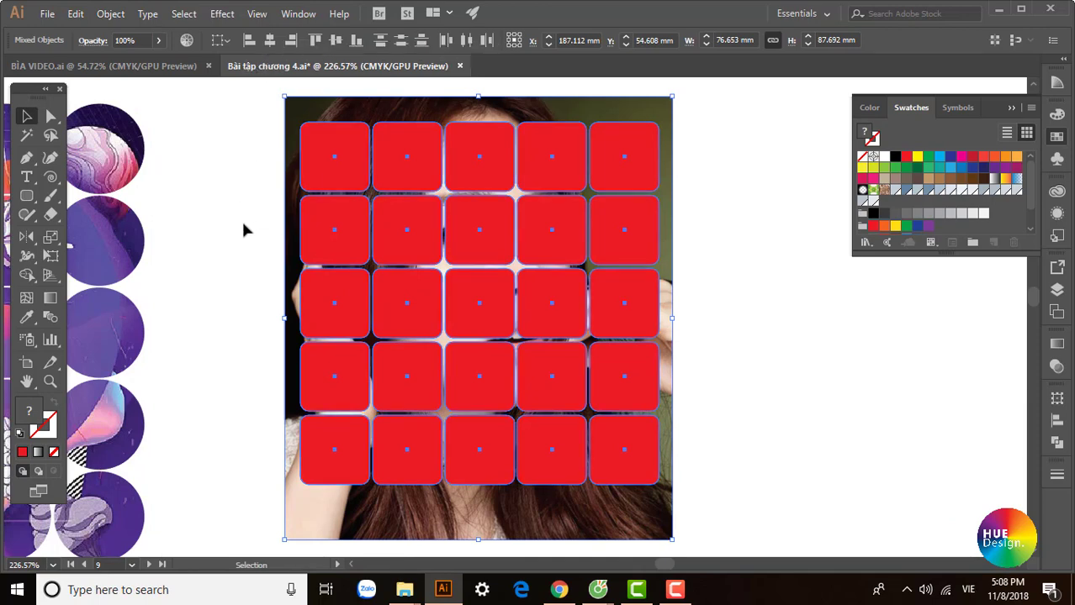
pyautogui.click(110, 13)
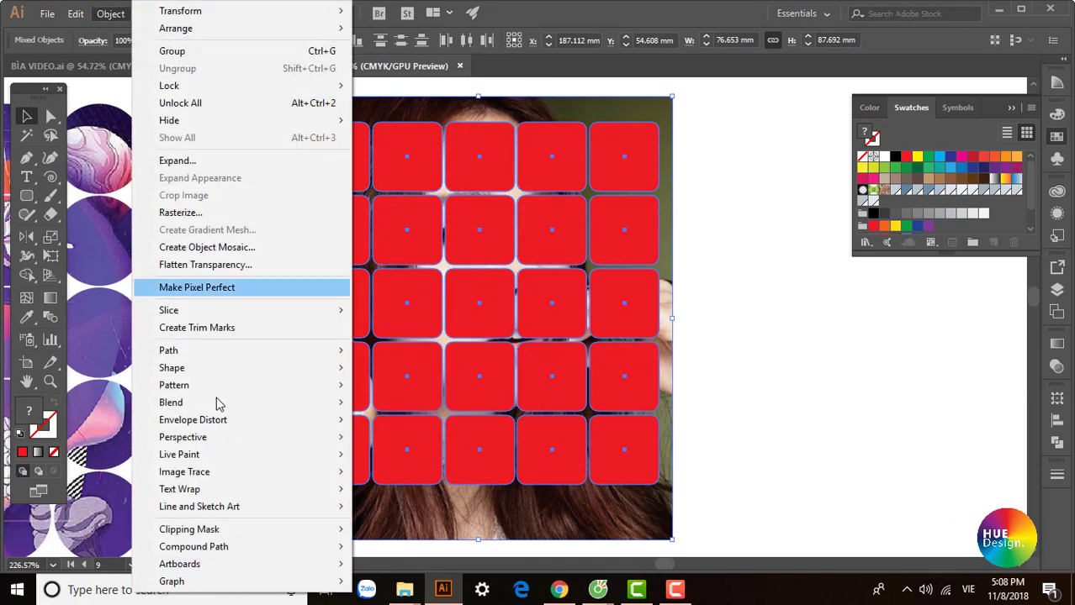
pyautogui.click(410, 532)
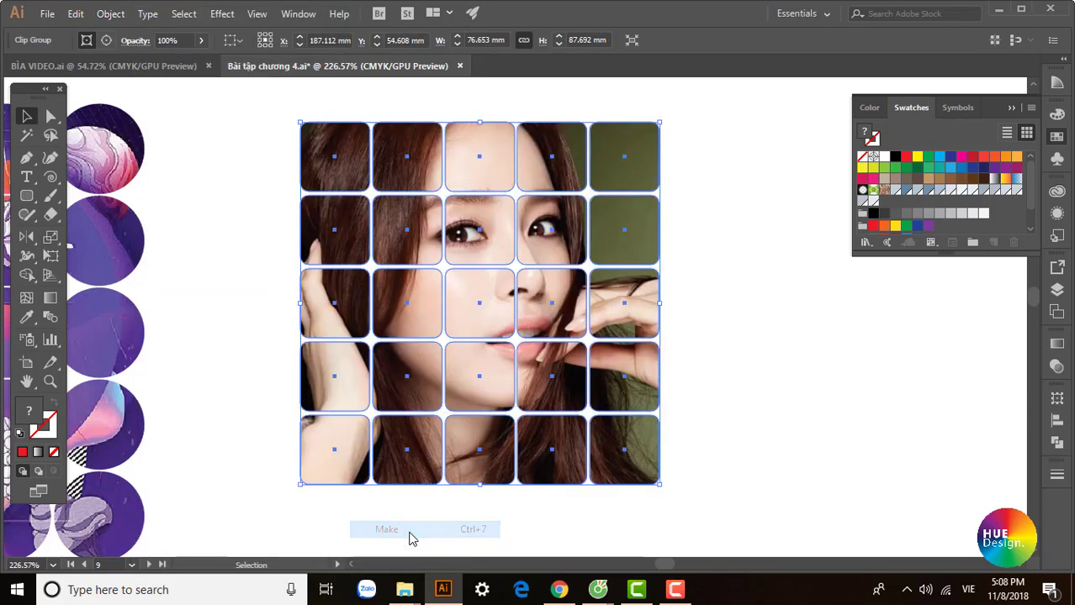
pyautogui.click(736, 407)
pyautogui.hotkey('ctrl', '-')
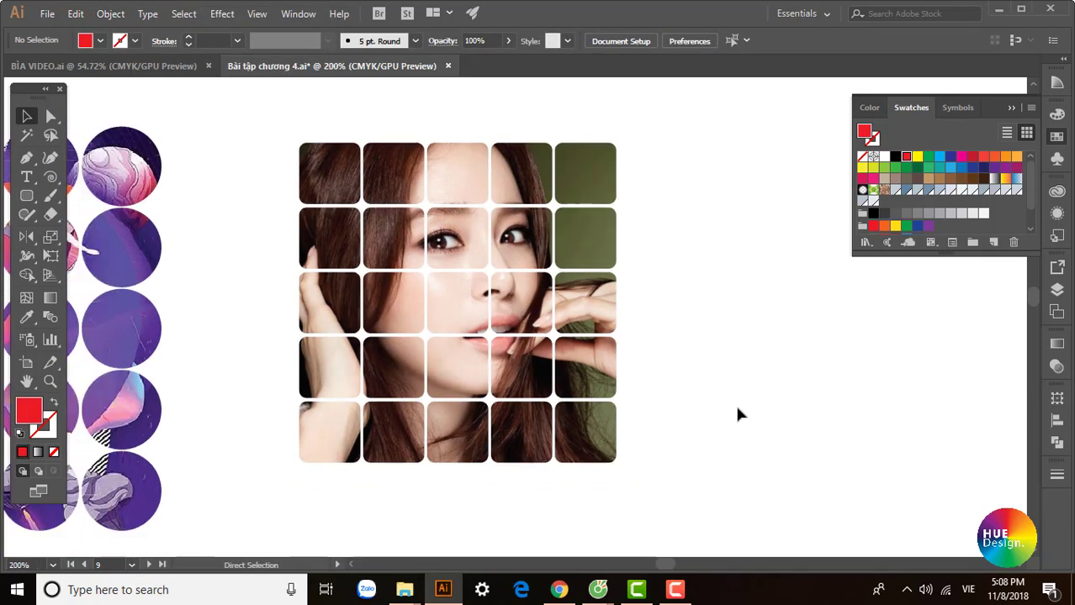
pyautogui.hotkey('ctrl', '-')
pyautogui.hotkey('ctrl', '-')
pyautogui.moveTo(661, 390); pyautogui.dragTo(496, 359)
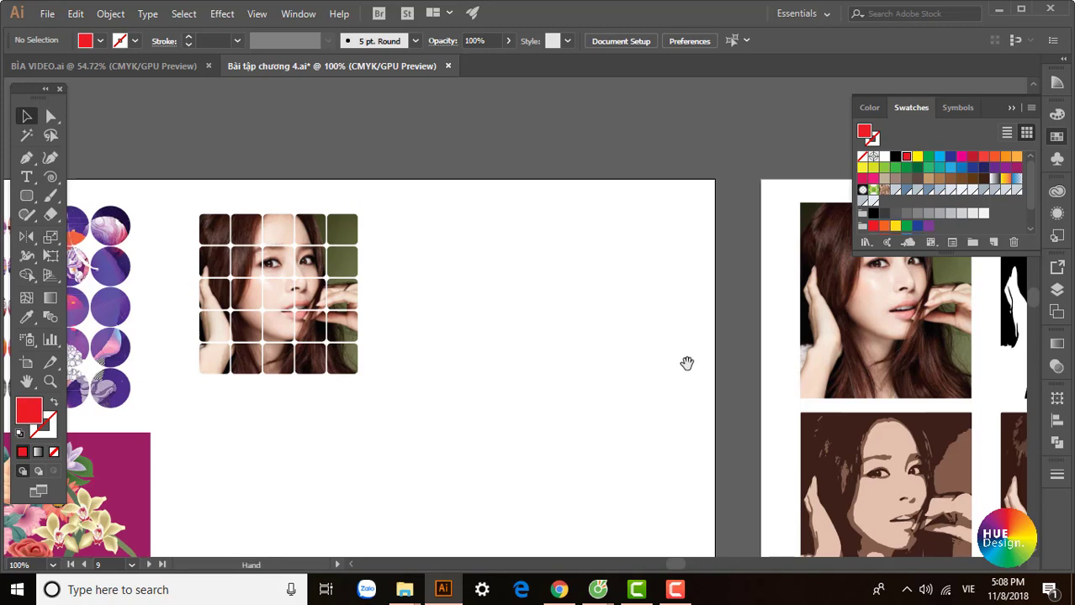
# Select the blue tiled image group on the lower artboard
pyautogui.moveTo(684, 360); pyautogui.dragTo(364, 241)
pyautogui.hotkey('ctrl', '-')
pyautogui.scroll(-3, 599, 438)
pyautogui.moveTo(599, 437); pyautogui.dragTo(664, 387)
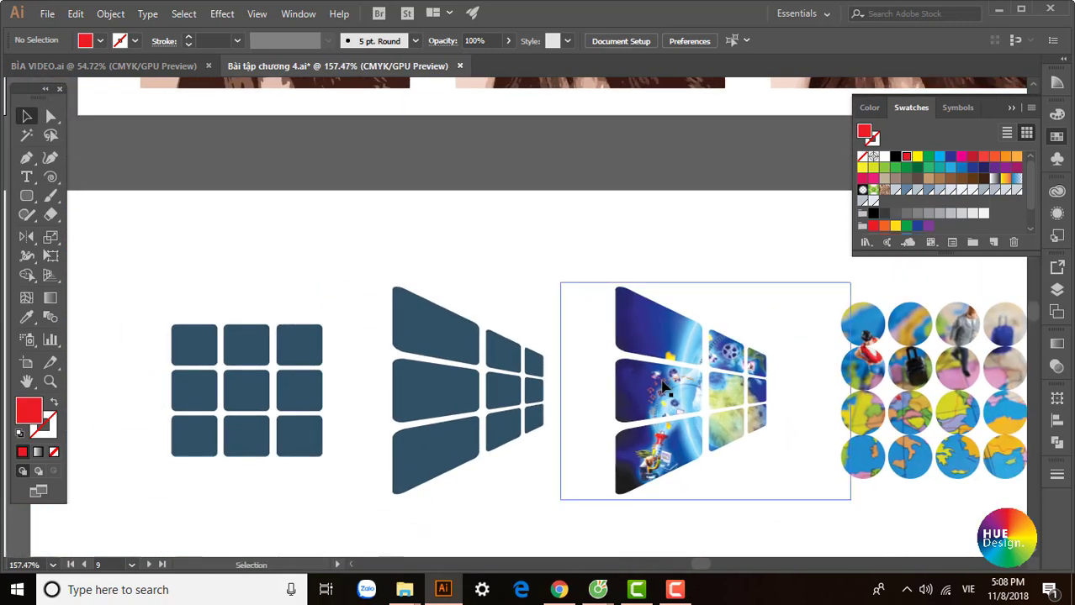
pyautogui.click(663, 385)
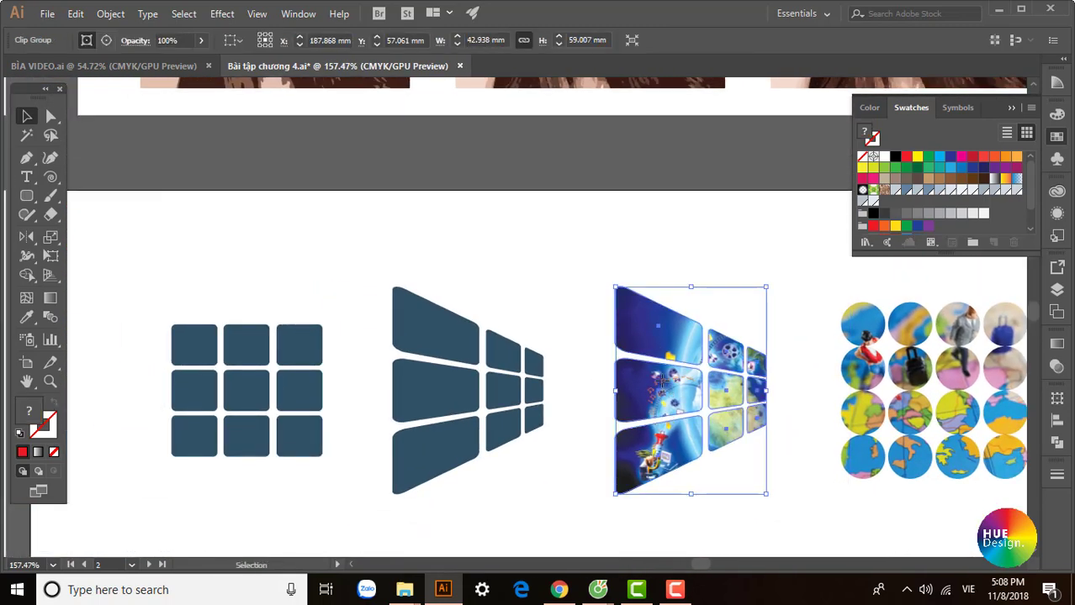
# Paste the blue tile group near the tiled portrait and release its clipping mask
pyautogui.hotkey('ctrl', '-')
pyautogui.hotkey('ctrl', '-')
pyautogui.hotkey('ctrl', '-')
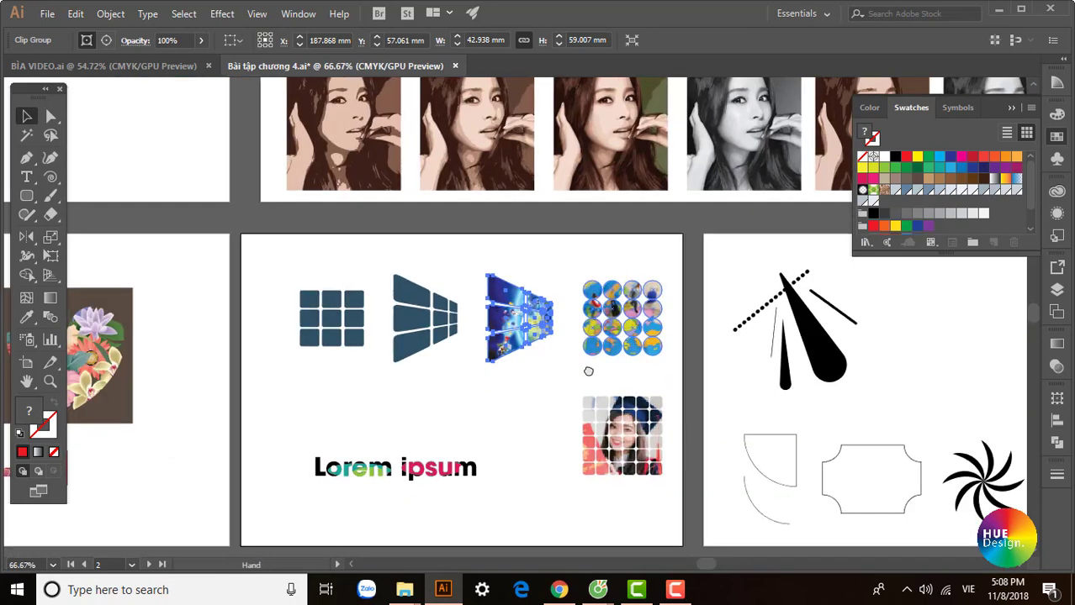
pyautogui.moveTo(293, 186); pyautogui.dragTo(641, 412)
pyautogui.moveTo(456, 233)
pyautogui.mouseDown()
pyautogui.moveTo(604, 350)
pyautogui.moveTo(486, 340)
pyautogui.moveTo(419, 276)
pyautogui.mouseUp()
pyautogui.hotkey('ctrl', 'v')
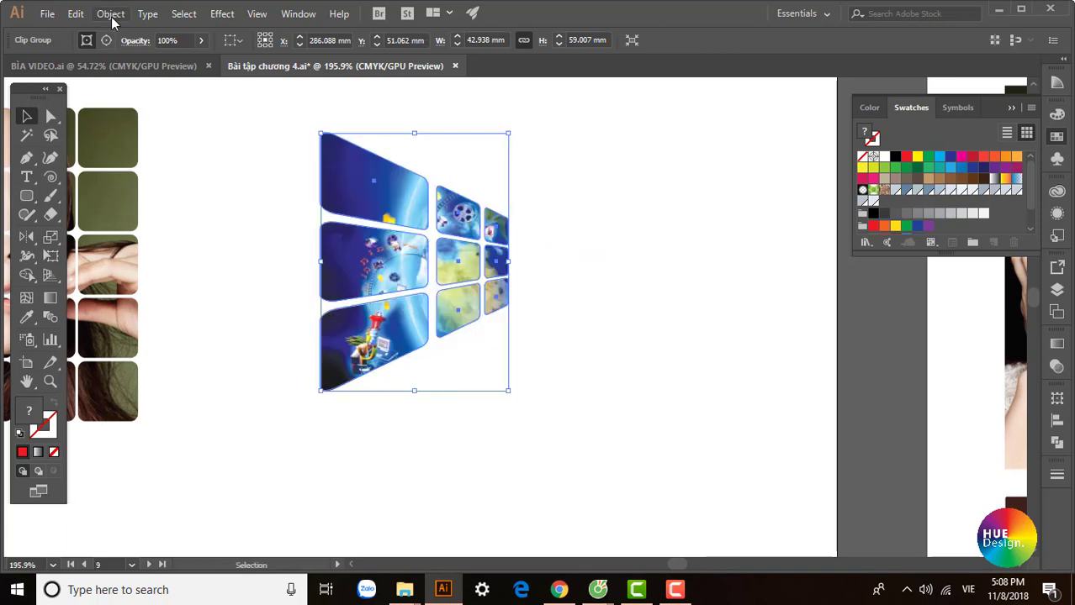
pyautogui.click(111, 15)
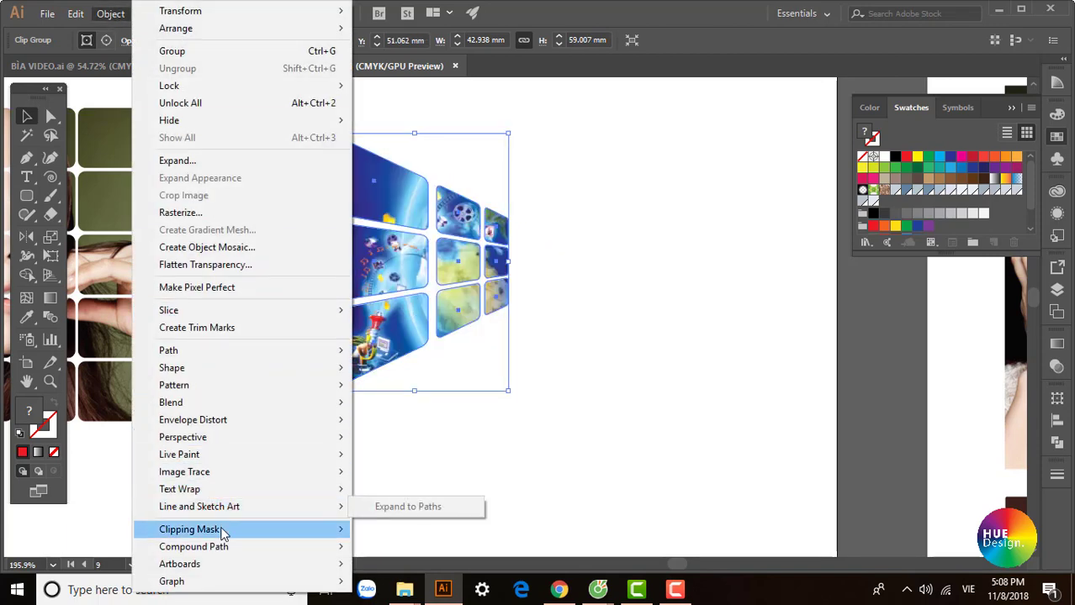
pyautogui.moveTo(190, 529)
pyautogui.click(374, 545)
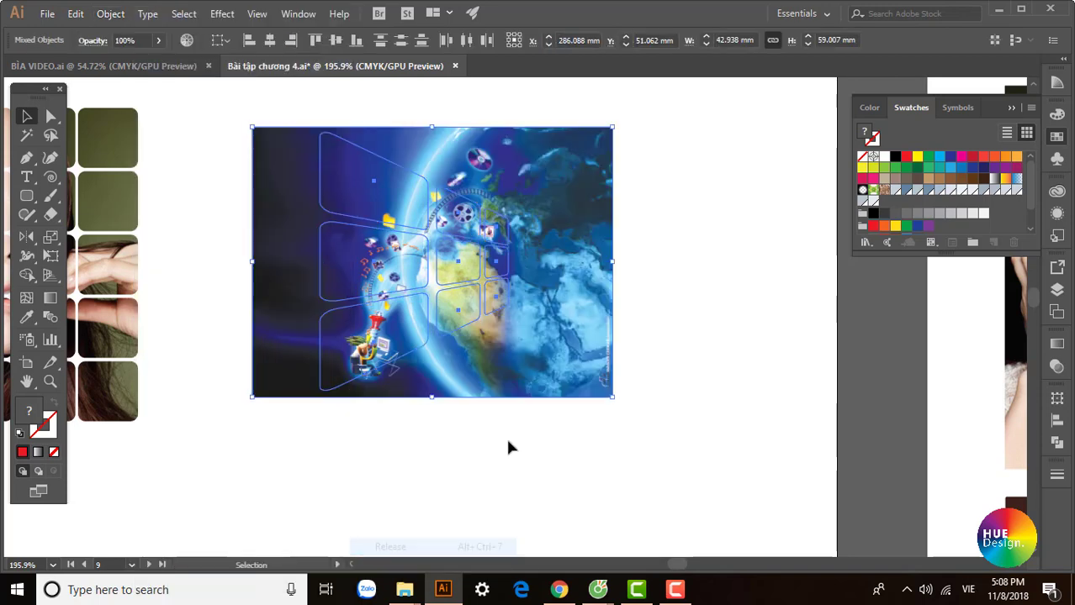
pyautogui.click(441, 293)
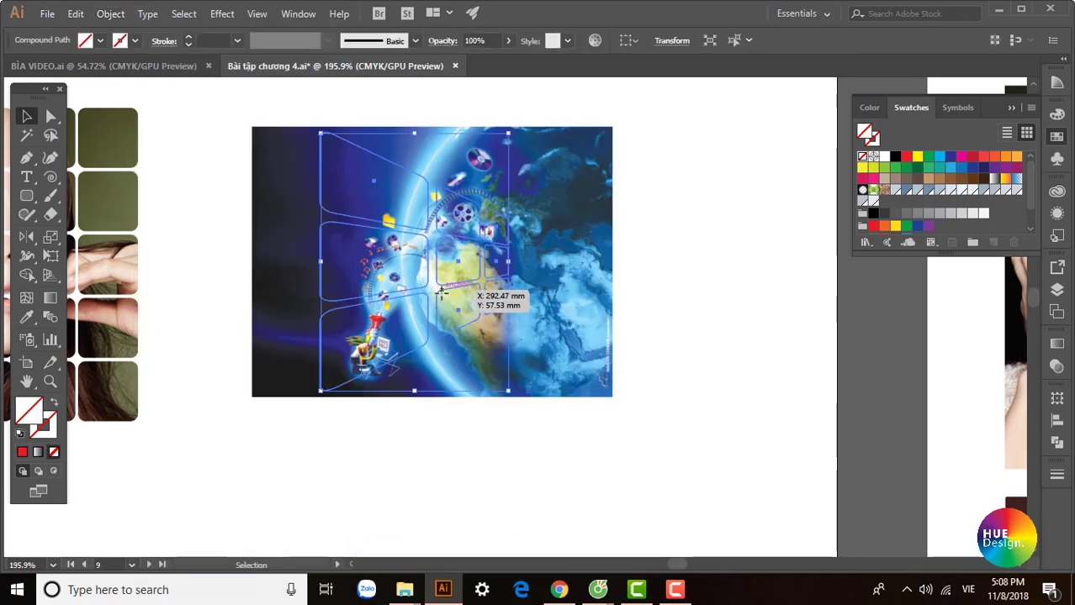
# Deselect everything and drag the full earth image further right
pyautogui.hotkey('ctrl', 'shift', 'a')
pyautogui.moveTo(450, 296)
pyautogui.mouseDown()
pyautogui.moveTo(662, 296)
pyautogui.moveTo(446, 292)
pyautogui.moveTo(524, 283)
pyautogui.mouseUp()
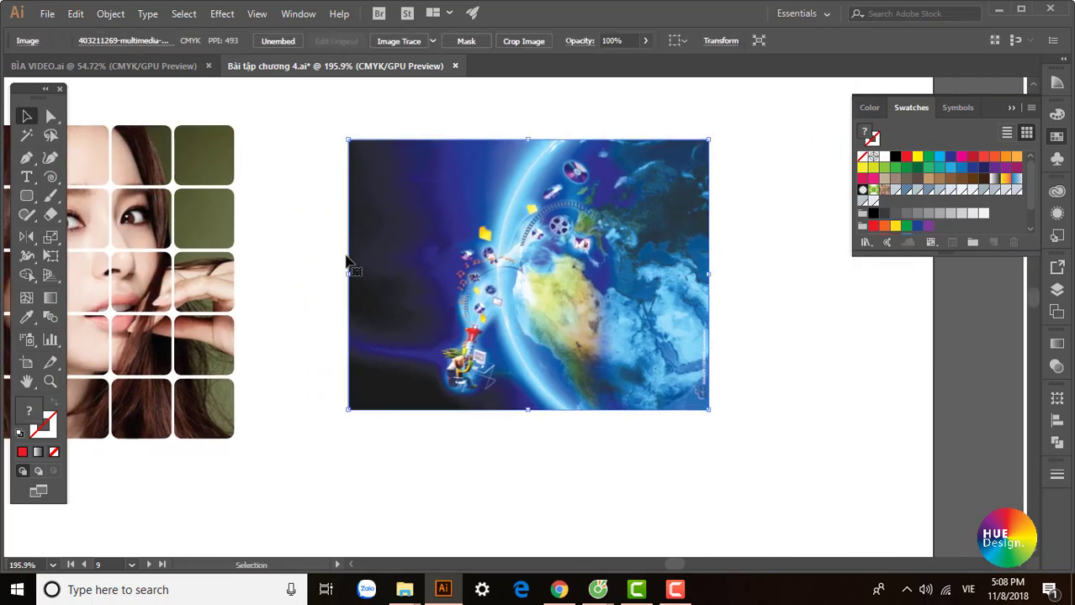
pyautogui.click(286, 227)
pyautogui.click(26, 196)
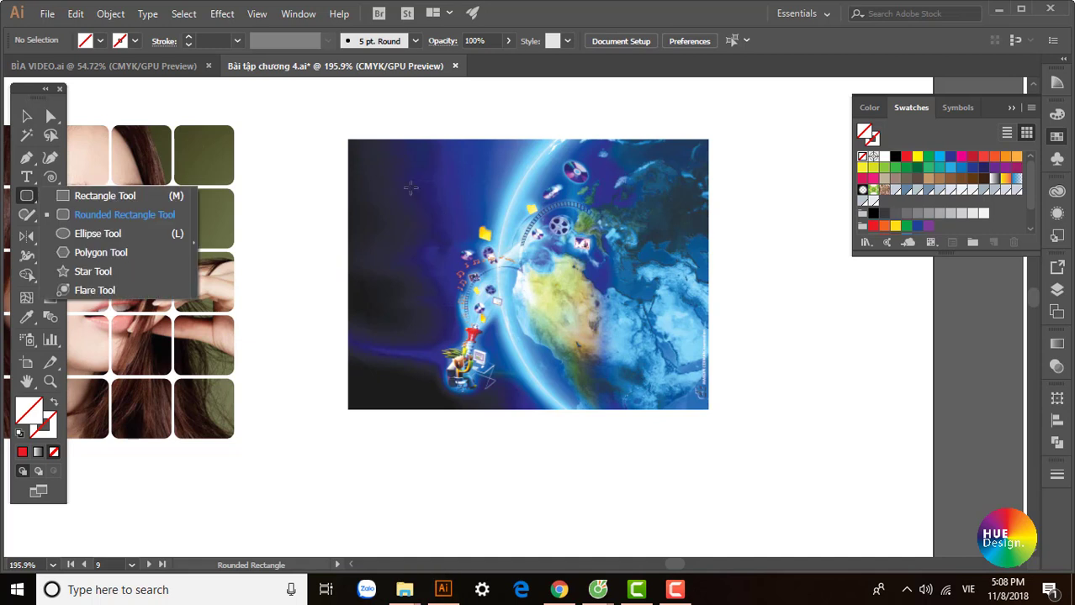
# Draw a rounded square over the globe image and fill it yellow
pyautogui.moveTo(382, 173); pyautogui.dragTo(469, 252)
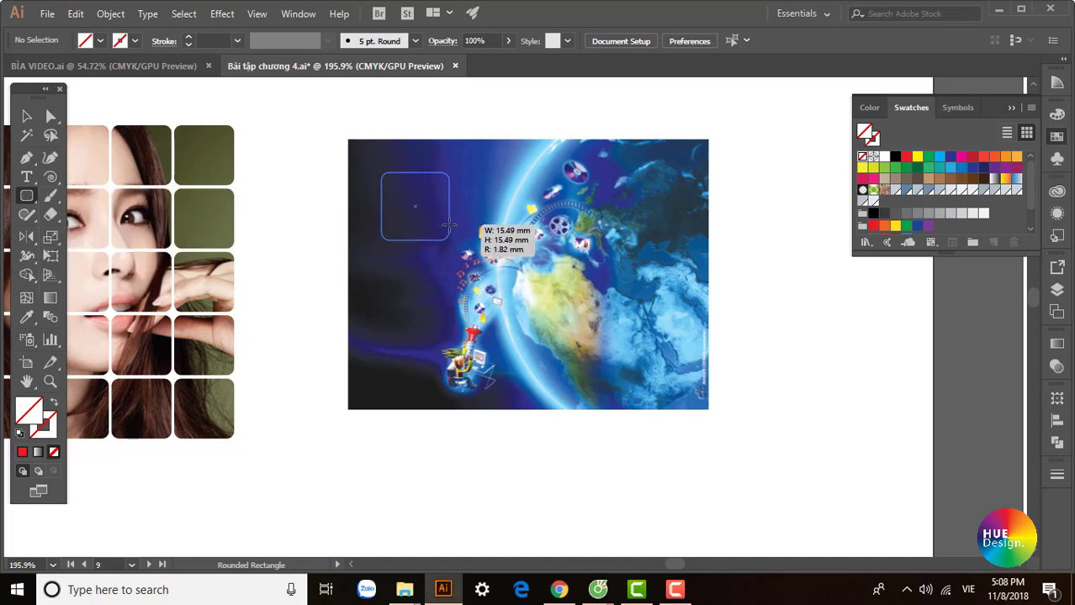
pyautogui.moveTo(469, 252); pyautogui.dragTo(452, 227)
pyautogui.press('v')
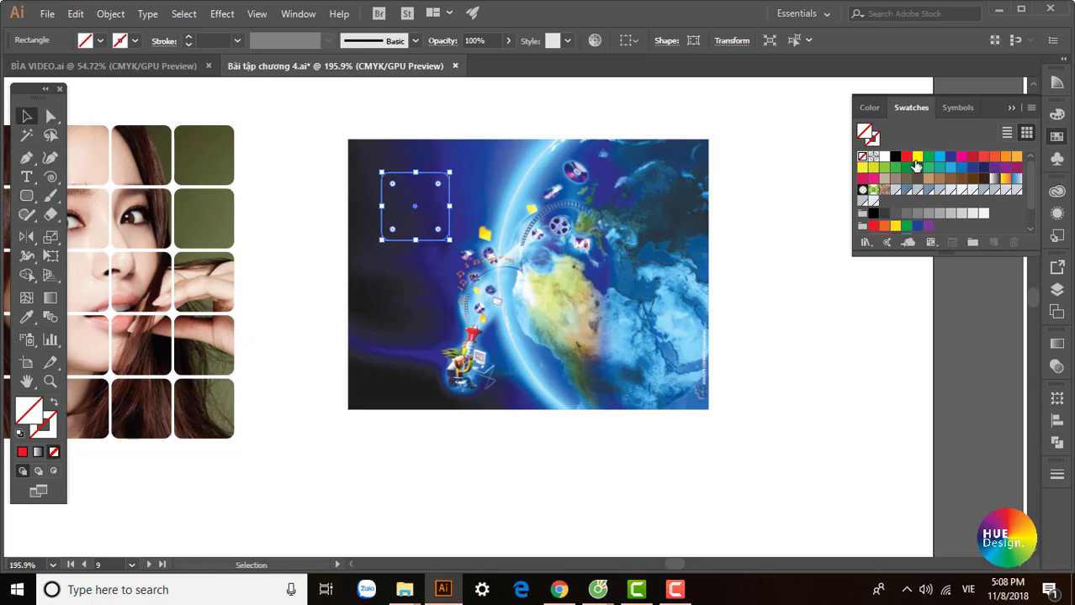
pyautogui.click(915, 160)
# Copy the square into a column of three, then repeat the column into four
pyautogui.moveTo(417, 200); pyautogui.dragTo(420, 277)
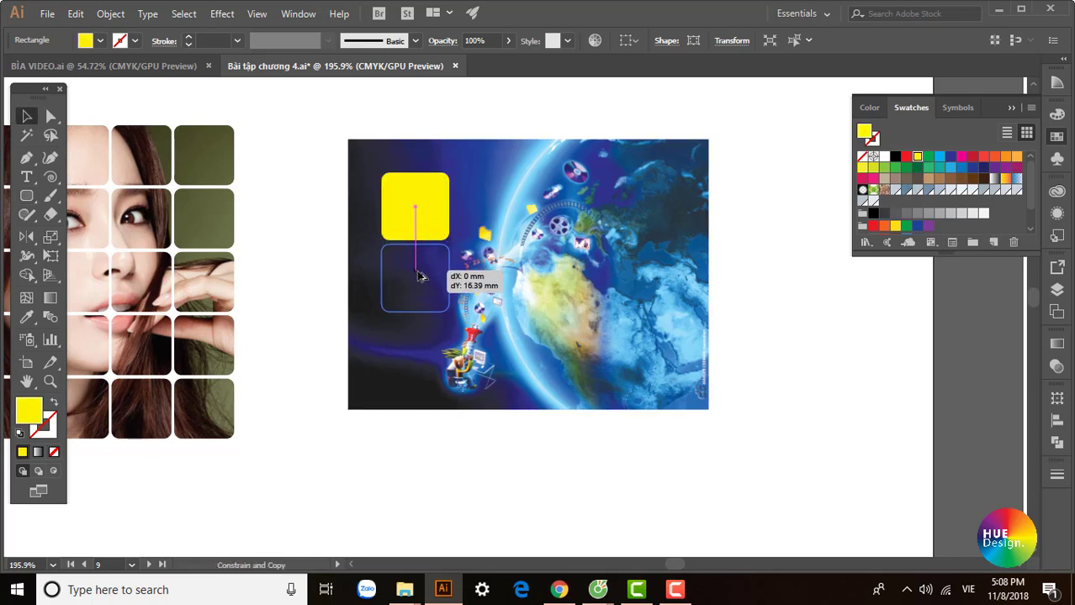
pyautogui.hotkey('ctrl', 'd')
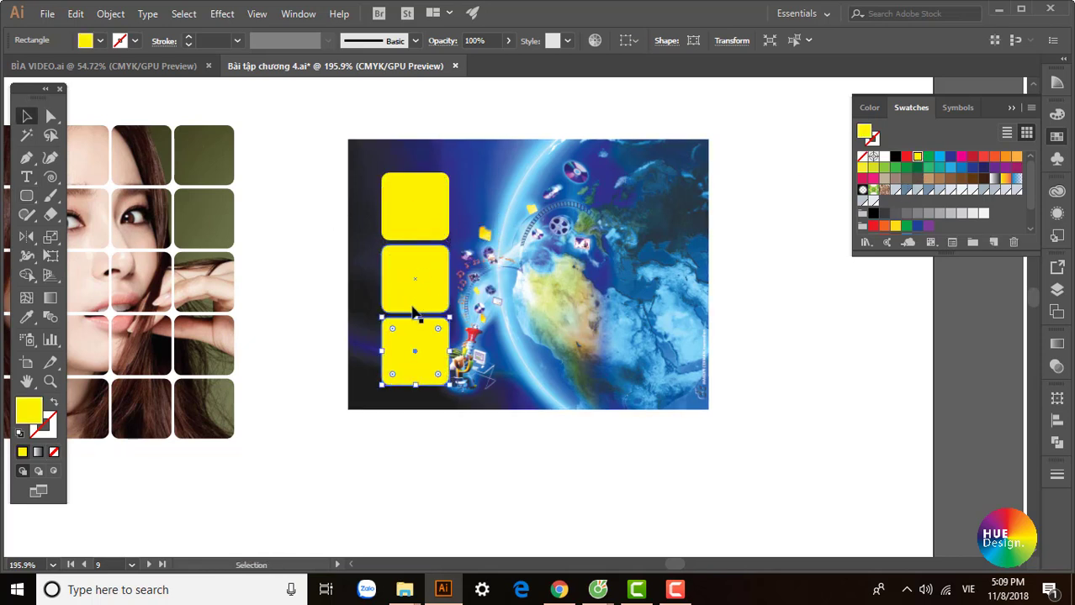
pyautogui.keyDown('shift'); pyautogui.click(422, 284); pyautogui.keyUp('shift')
pyautogui.keyDown('shift'); pyautogui.click(422, 229); pyautogui.keyUp('shift')
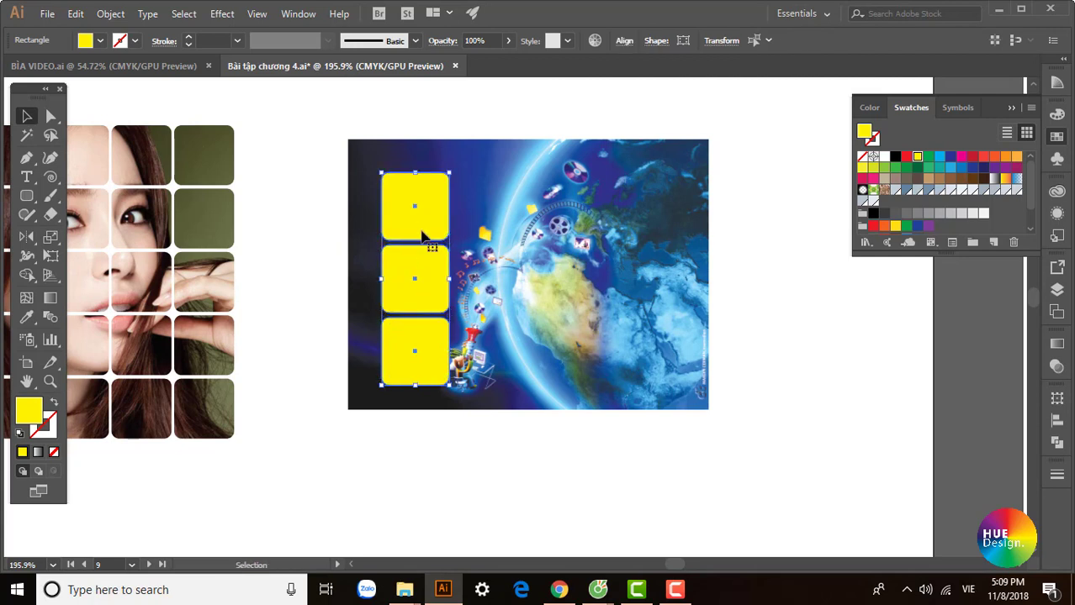
pyautogui.moveTo(418, 214); pyautogui.dragTo(493, 223)
pyautogui.hotkey('ctrl', 'd')
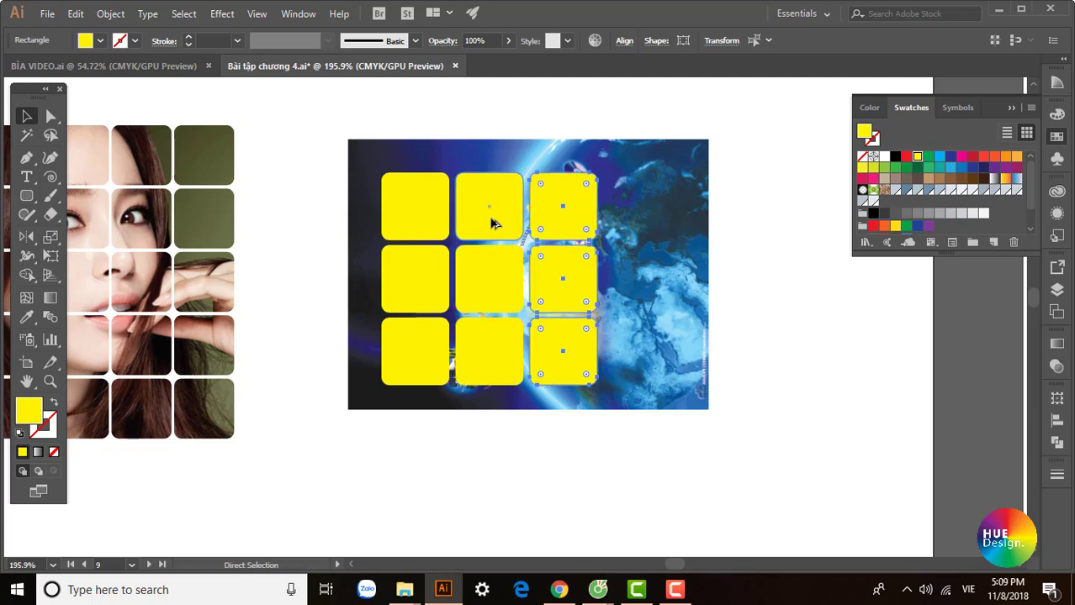
pyautogui.hotkey('ctrl', 'd')
# Select all twelve yellow squares and group them
pyautogui.keyDown('shift'); pyautogui.click(565, 363); pyautogui.keyUp('shift')
pyautogui.keyDown('shift'); pyautogui.click(557, 276); pyautogui.keyUp('shift')
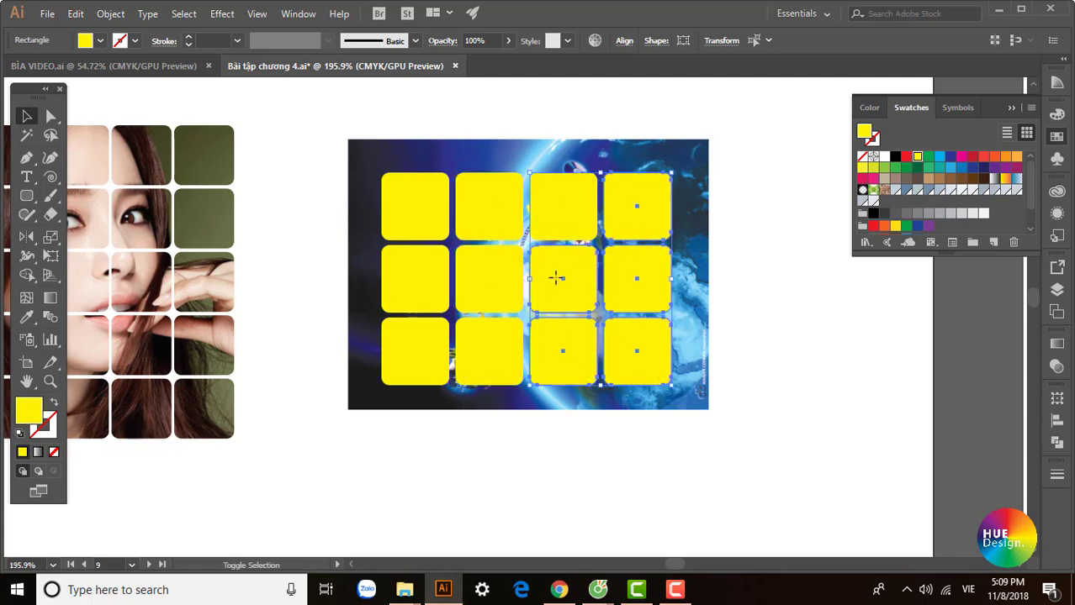
pyautogui.keyDown('shift'); pyautogui.click(561, 215); pyautogui.keyUp('shift')
pyautogui.keyDown('shift'); pyautogui.click(492, 211); pyautogui.keyUp('shift')
pyautogui.keyDown('shift'); pyautogui.click(487, 283); pyautogui.keyUp('shift')
pyautogui.keyDown('shift'); pyautogui.click(489, 353); pyautogui.keyUp('shift')
pyautogui.keyDown('shift'); pyautogui.click(412, 351); pyautogui.keyUp('shift')
pyautogui.keyDown('shift'); pyautogui.click(412, 268); pyautogui.keyUp('shift')
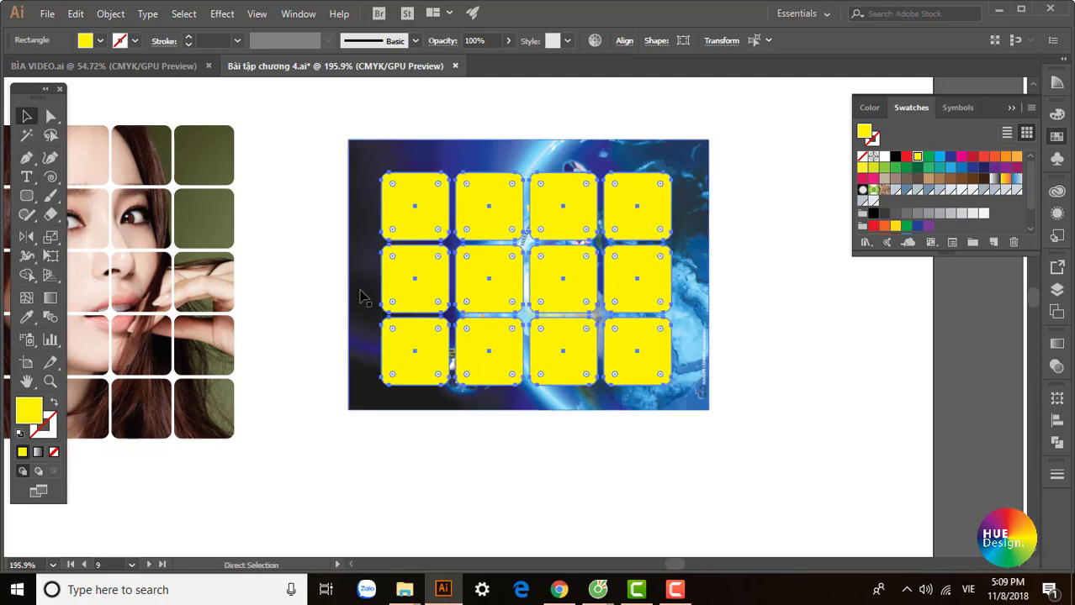
pyautogui.hotkey('ctrl', 'g')
pyautogui.click(51, 255)
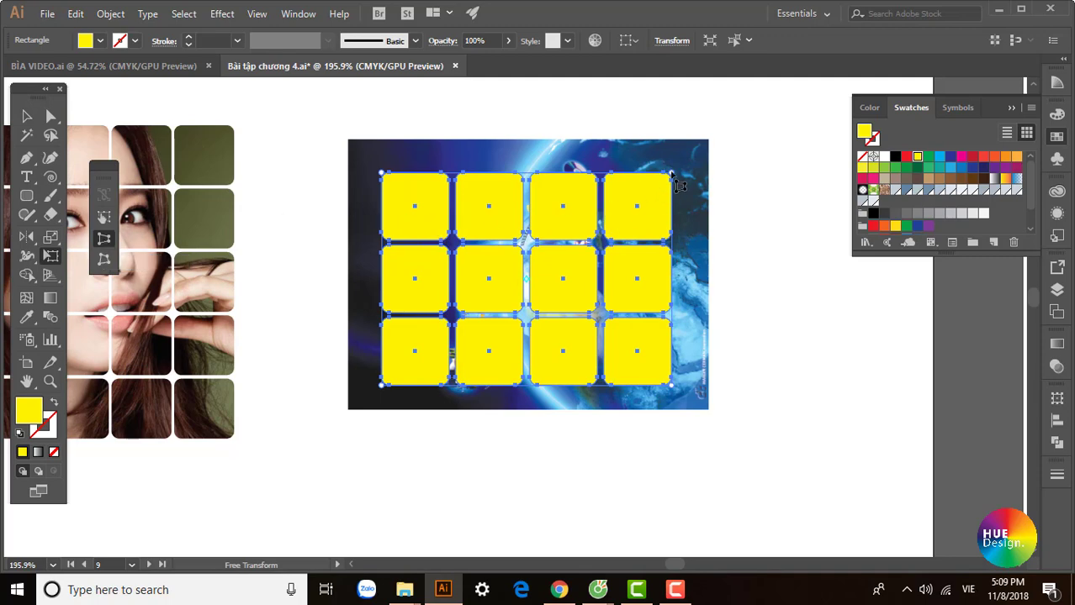
# Perspective-distort the yellow grid, enlarge it over the globe, and make it a compound path
pyautogui.moveTo(671, 175)
pyautogui.mouseDown()
pyautogui.moveTo(668, 258)
pyautogui.moveTo(670, 238)
pyautogui.mouseUp()
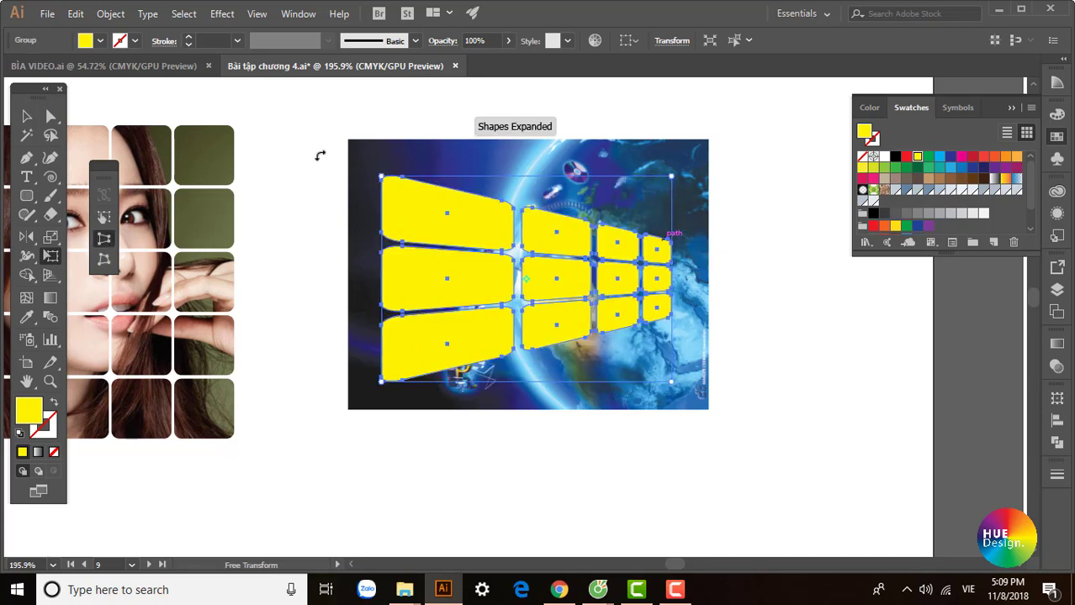
pyautogui.press('v')
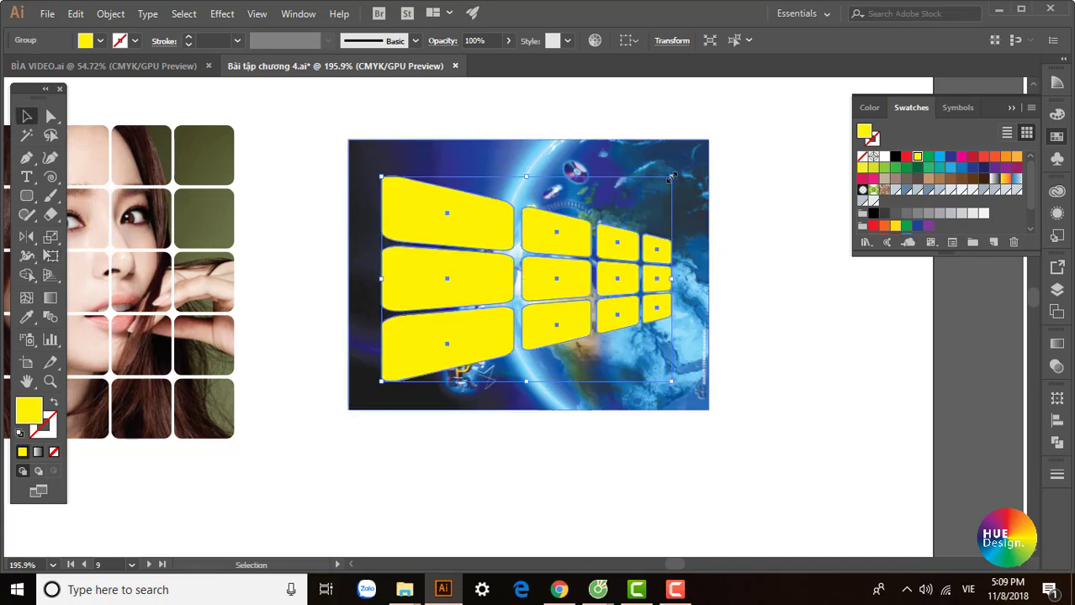
pyautogui.moveTo(671, 177); pyautogui.dragTo(685, 155)
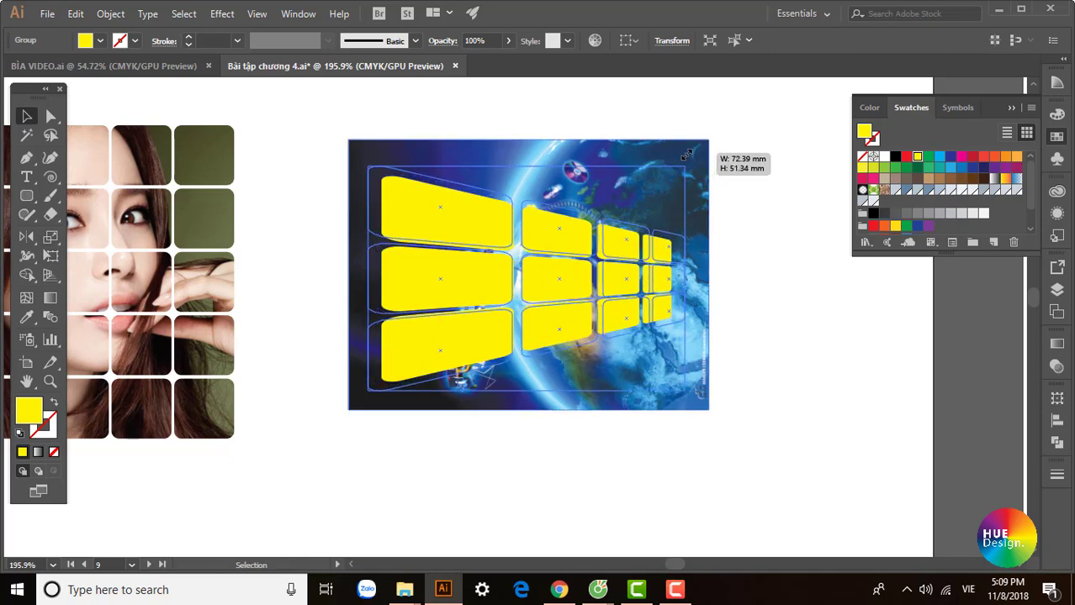
pyautogui.moveTo(685, 154); pyautogui.dragTo(689, 163)
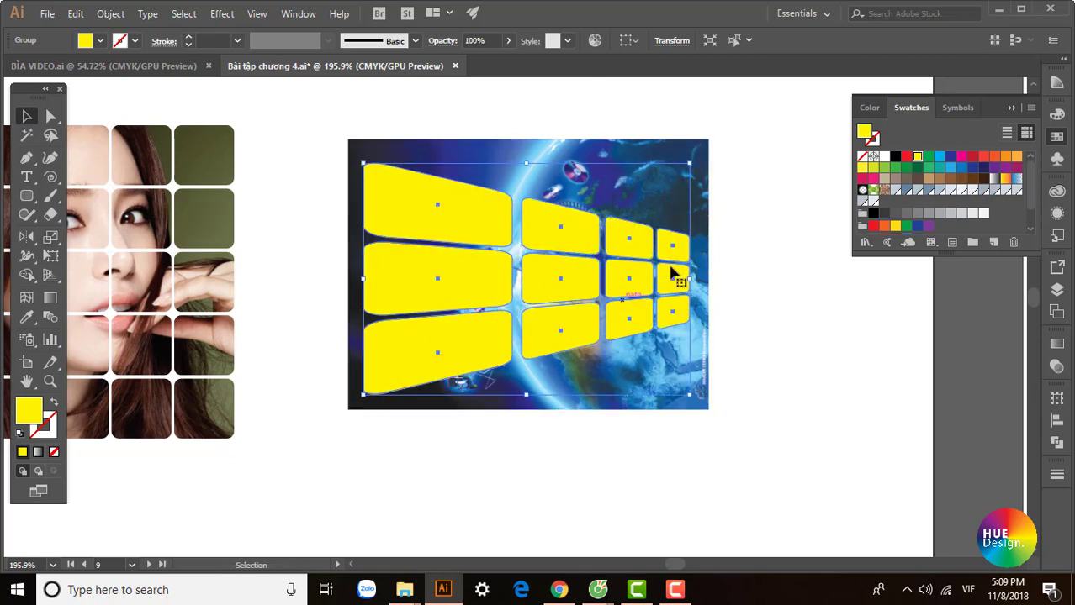
pyautogui.click(110, 14)
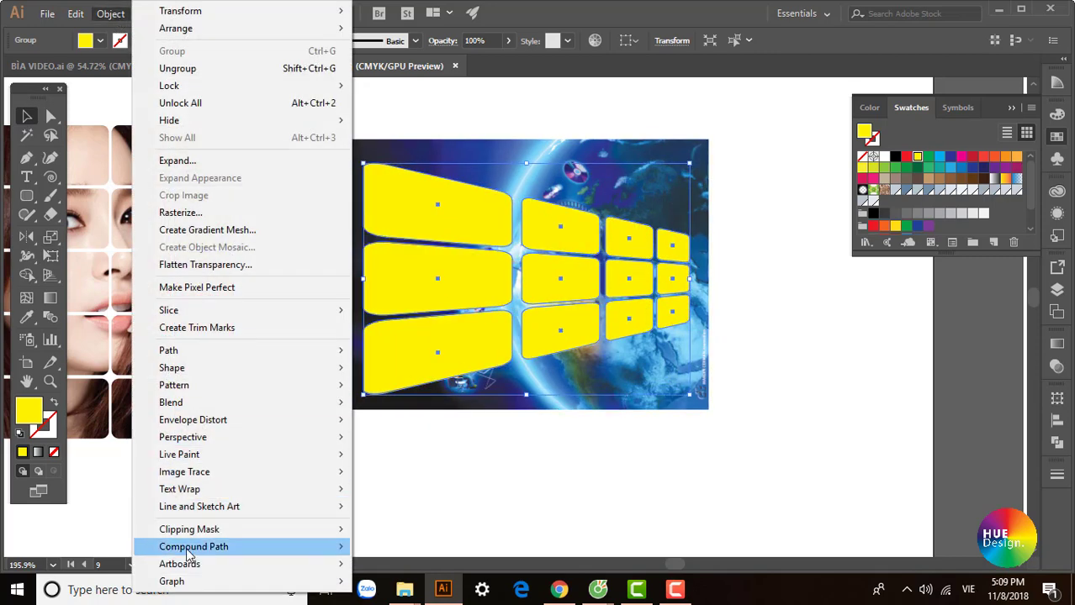
pyautogui.click(382, 545)
pyautogui.click(774, 381)
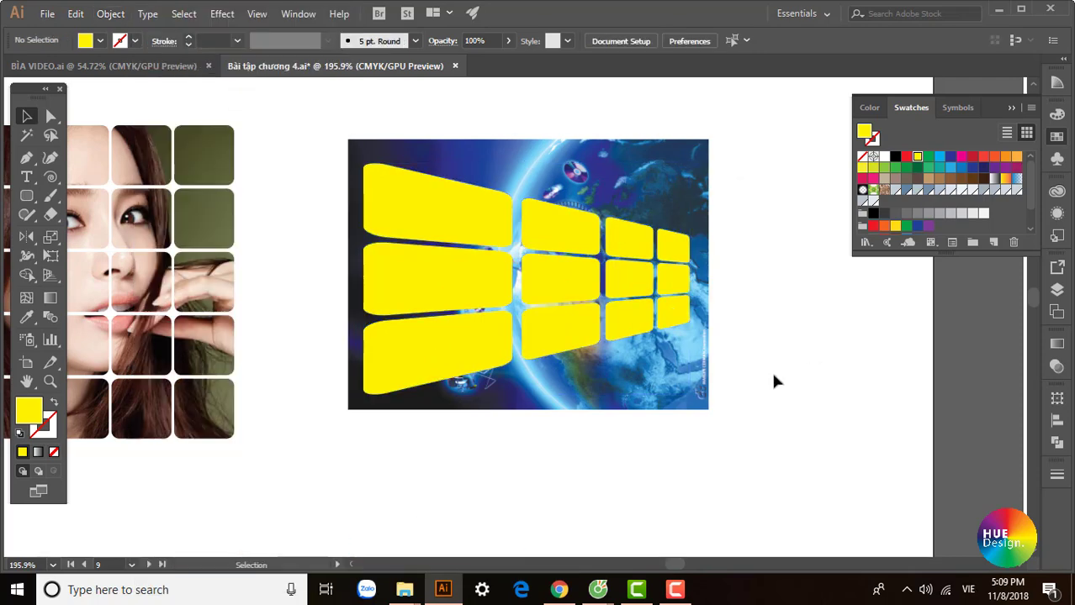
# Select the globe image with the panels and make a clipping mask
pyautogui.moveTo(490, 226); pyautogui.dragTo(409, 180)
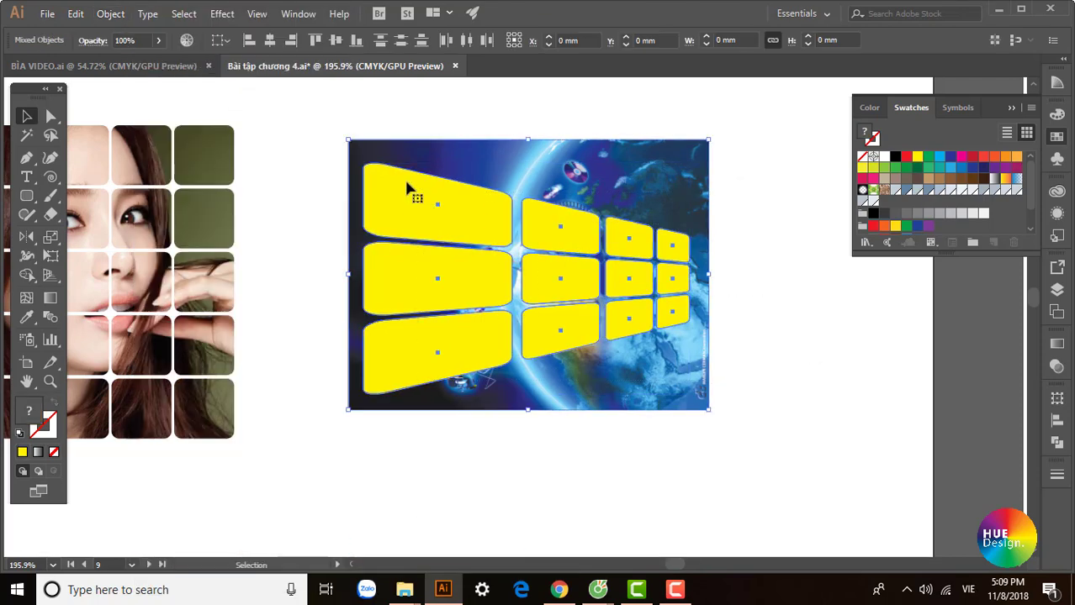
pyautogui.click(110, 13)
pyautogui.click(374, 532)
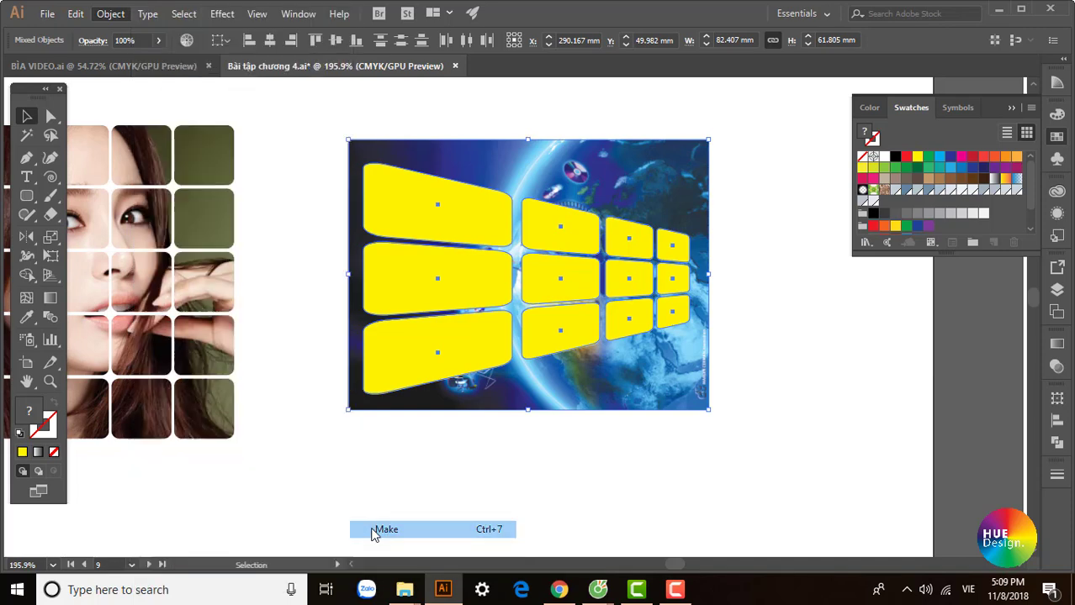
pyautogui.click(799, 346)
pyautogui.moveTo(683, 392); pyautogui.dragTo(713, 390)
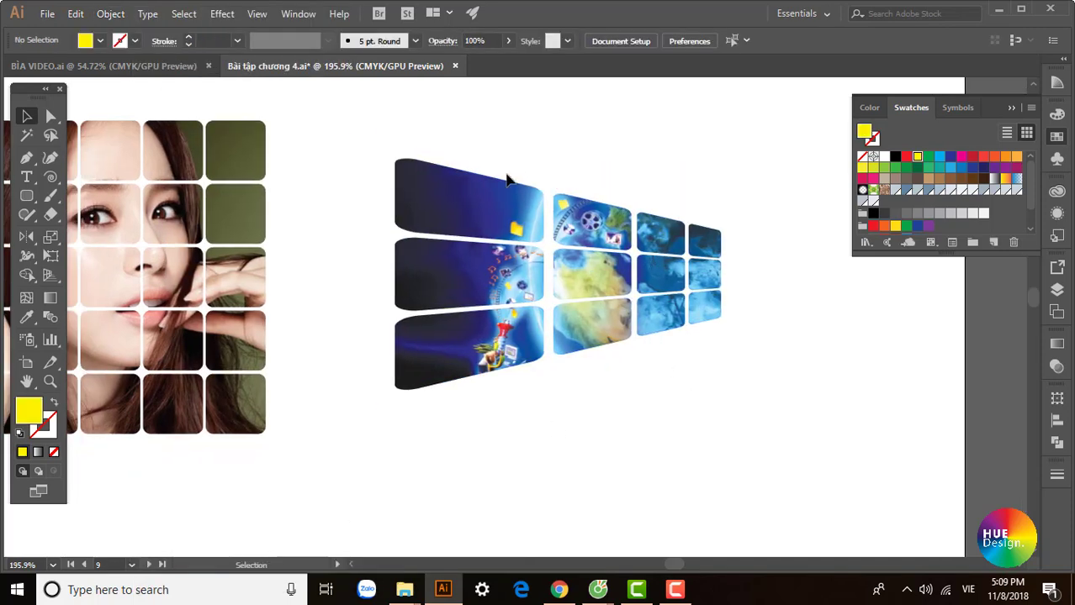
pyautogui.hotkey('ctrl', '-')
pyautogui.hotkey('ctrl', '-')
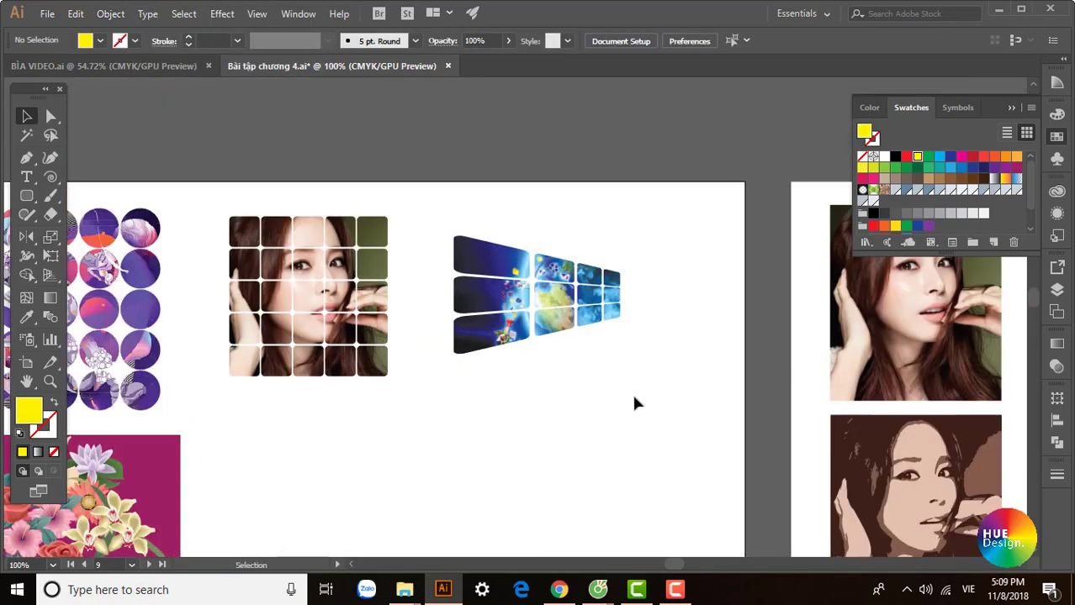
pyautogui.moveTo(590, 413); pyautogui.dragTo(648, 347)
pyautogui.moveTo(530, 292); pyautogui.dragTo(457, 288)
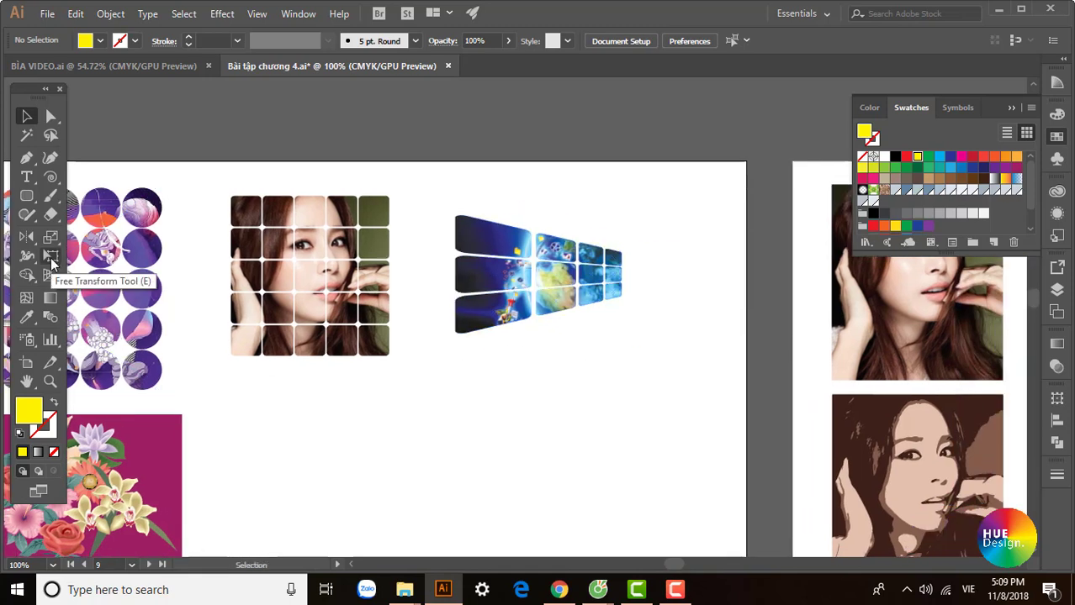
pyautogui.scroll(-2, 497, 331)
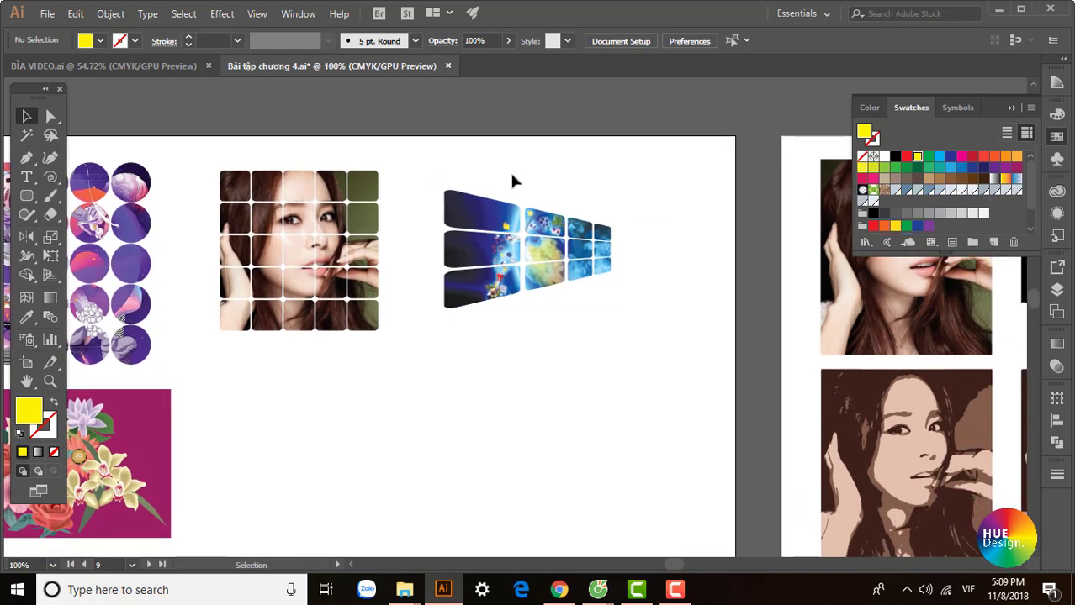
pyautogui.scroll(-3, 552, 341)
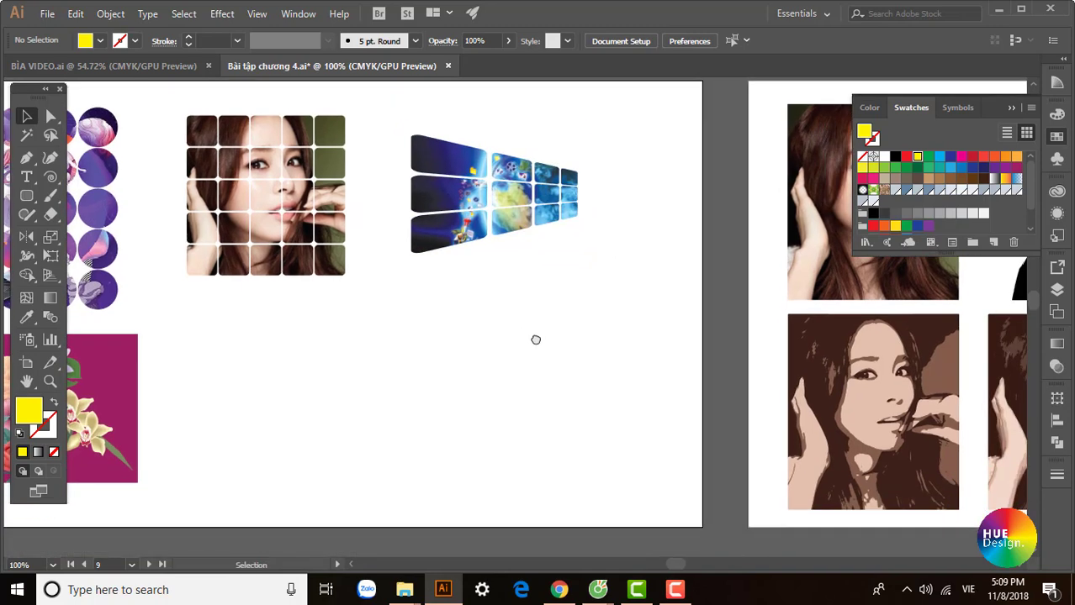
pyautogui.scroll(-3, 535, 340)
pyautogui.scroll(-1, 537, 386)
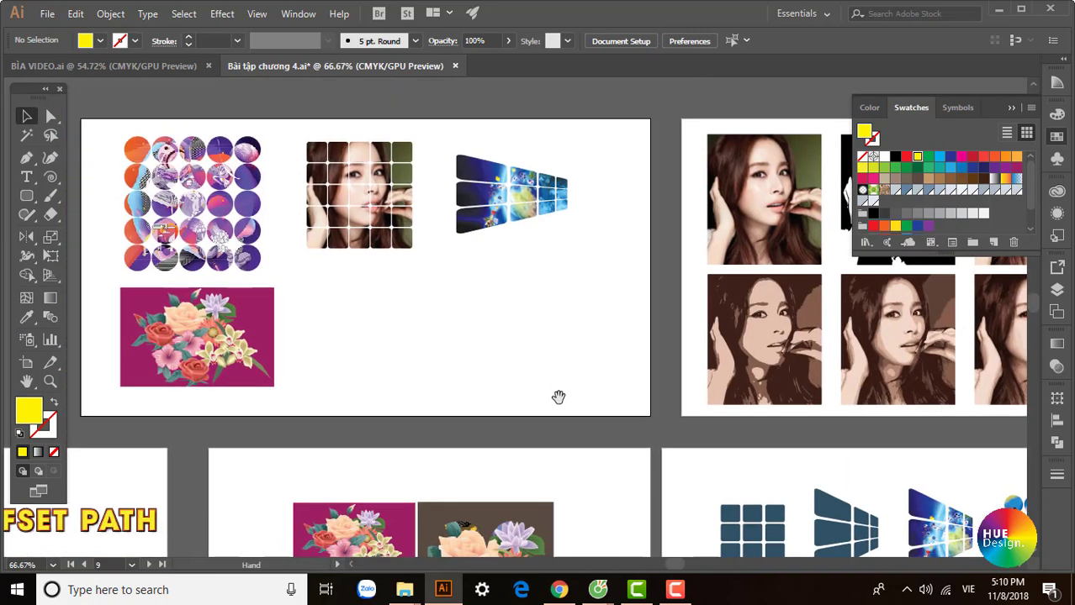
pyautogui.scroll(5, 557, 394)
pyautogui.moveTo(557, 405)
pyautogui.mouseDown()
pyautogui.moveTo(476, 391)
pyautogui.moveTo(516, 428)
pyautogui.mouseUp()
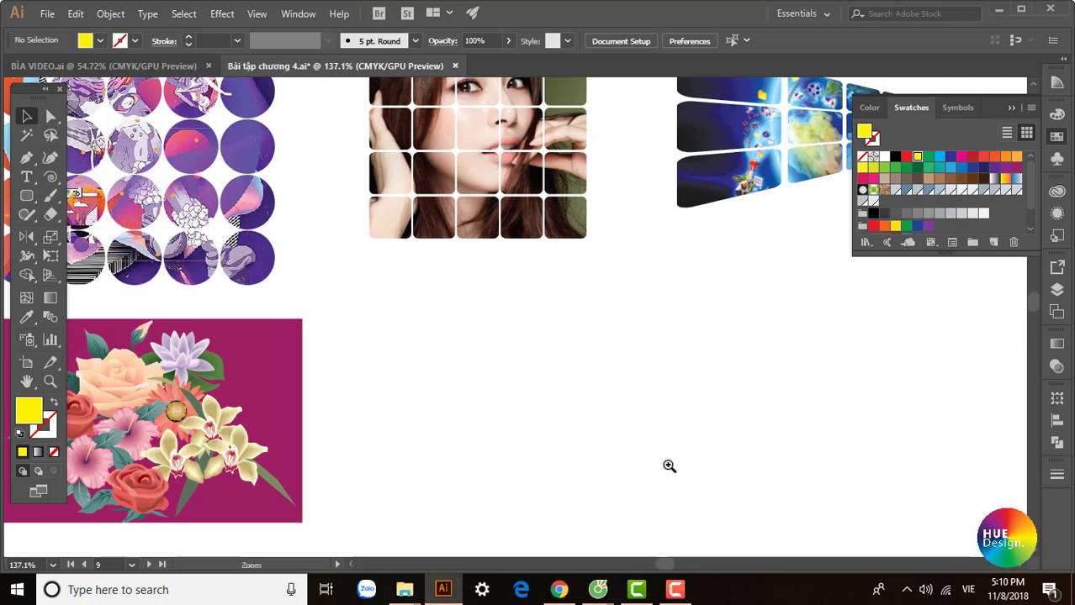
pyautogui.scroll(-2, 590, 412)
pyautogui.moveTo(590, 412); pyautogui.dragTo(542, 406)
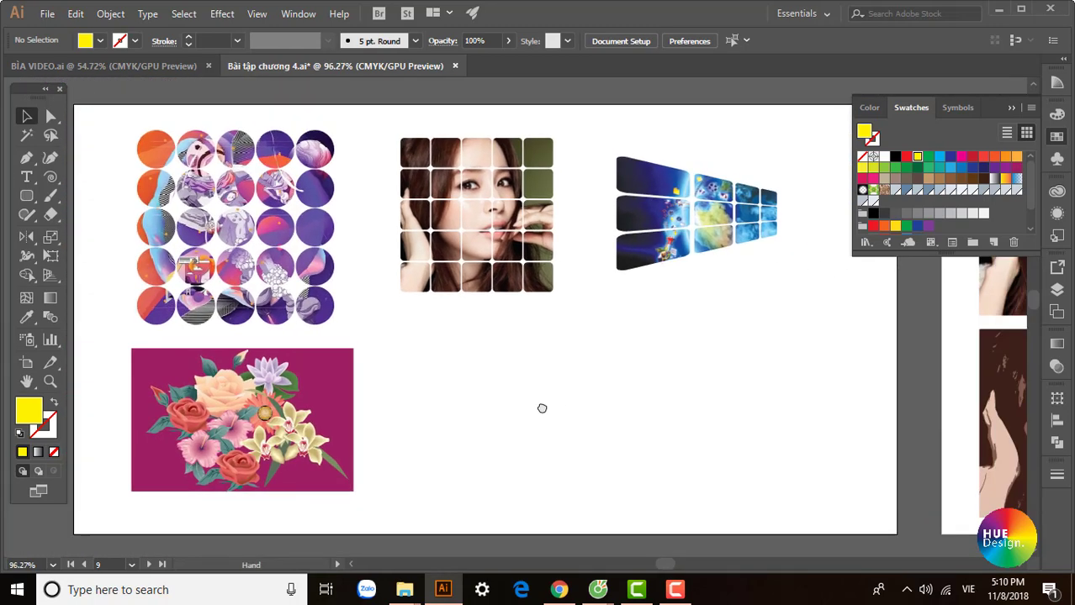
# Type 'HOA' below the photo grid and set its letter spacing to 0
pyautogui.click(27, 177)
pyautogui.click(438, 375)
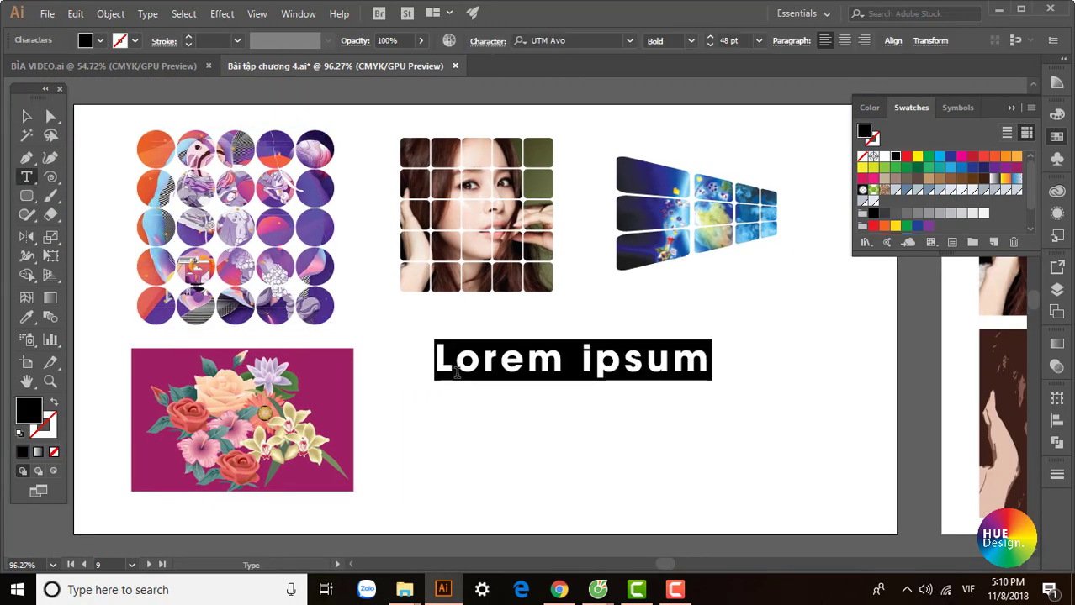
pyautogui.write('H')
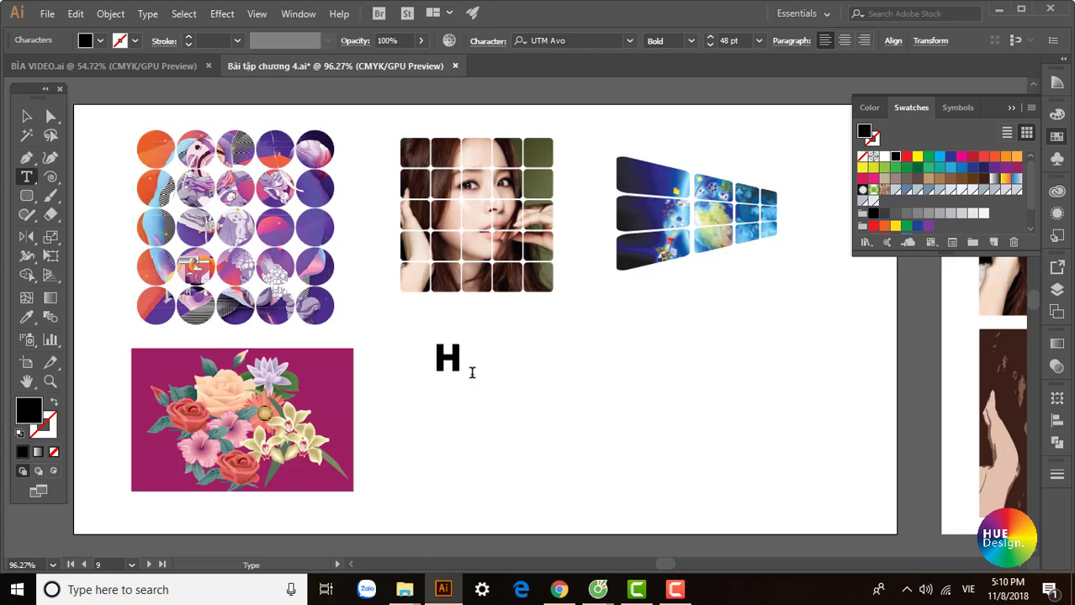
pyautogui.write('OA')
pyautogui.press('Escape')
pyautogui.hotkey('ctrl', 't')
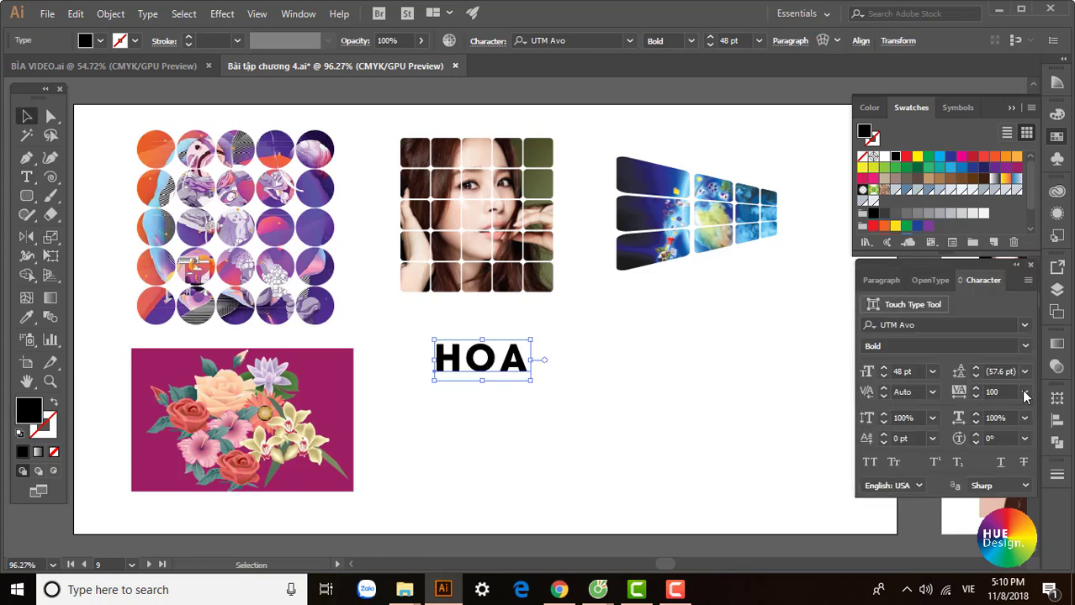
pyautogui.click(1024, 393)
pyautogui.click(1043, 254)
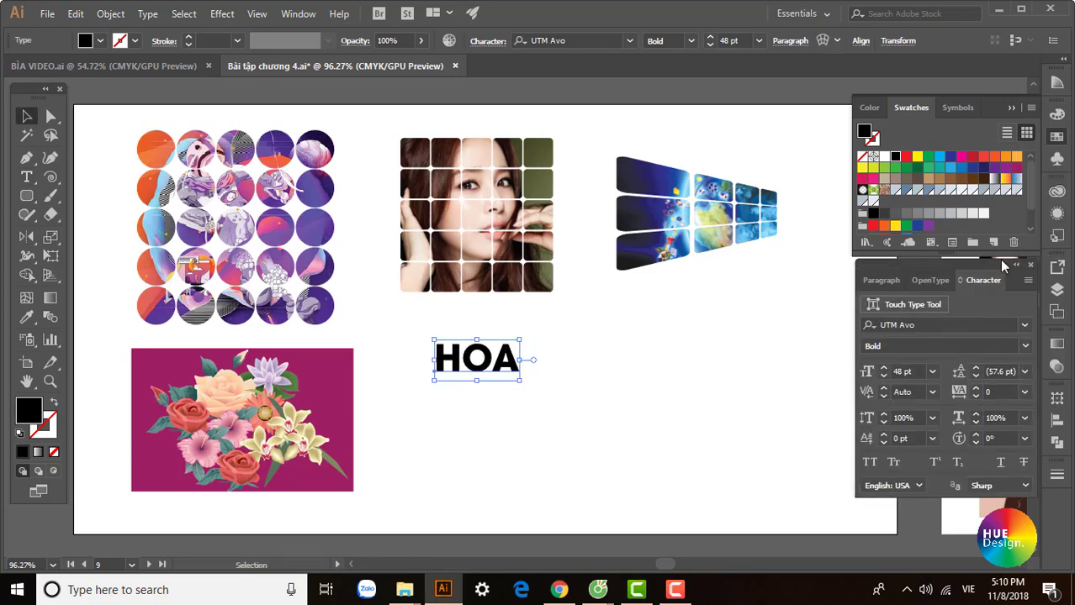
pyautogui.click(1013, 269)
# Scale the HOA text and position it over the magenta flower panel
pyautogui.moveTo(521, 380)
pyautogui.mouseDown()
pyautogui.moveTo(614, 438)
pyautogui.moveTo(734, 496)
pyautogui.moveTo(734, 485)
pyautogui.mouseUp()
pyautogui.moveTo(689, 439)
pyautogui.mouseDown()
pyautogui.moveTo(611, 427)
pyautogui.moveTo(427, 444)
pyautogui.moveTo(430, 431)
pyautogui.mouseUp()
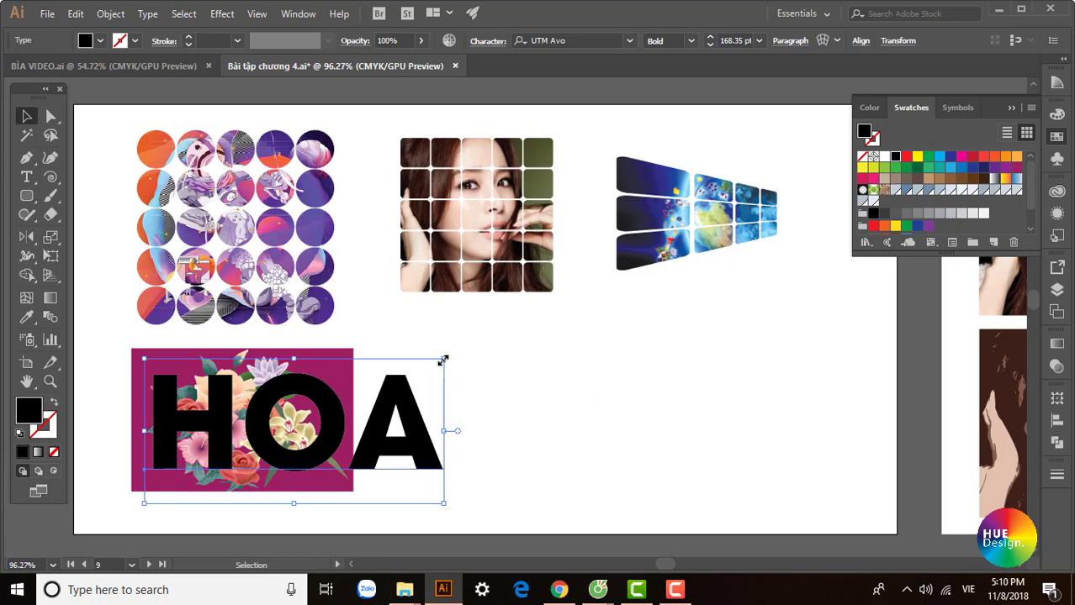
pyautogui.moveTo(444, 360); pyautogui.dragTo(346, 383)
pyautogui.moveTo(320, 472); pyautogui.dragTo(320, 436)
# Duplicate the flower panel with its HOA text to the right
pyautogui.scroll(2, 320, 433)
pyautogui.moveTo(374, 388); pyautogui.dragTo(729, 406)
pyautogui.moveTo(782, 429); pyautogui.dragTo(701, 391)
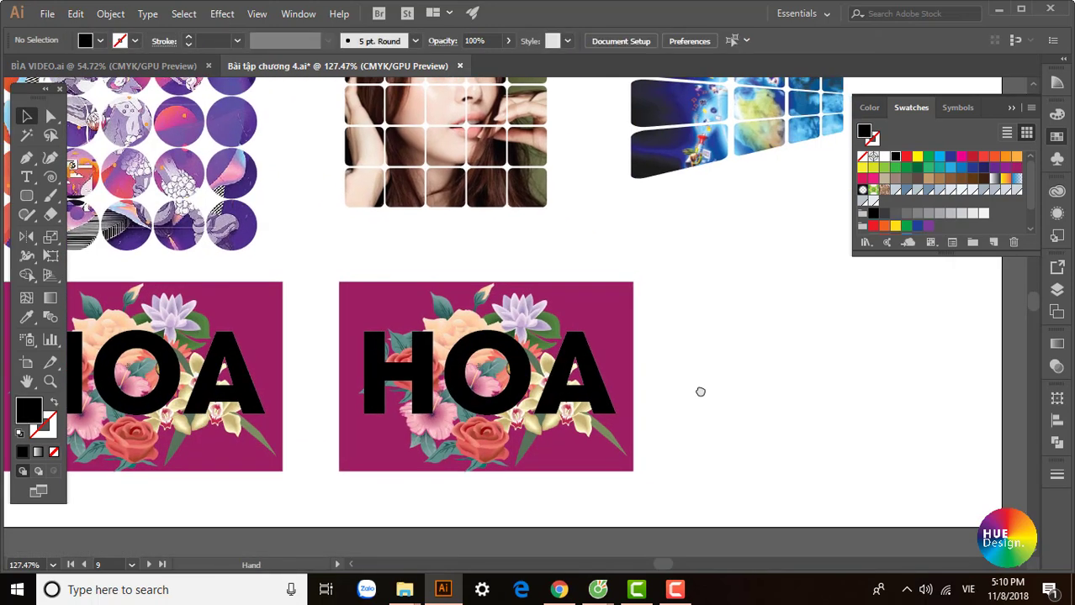
# Outline the copied HOA text and merge the letters into one compound path
pyautogui.click(355, 384)
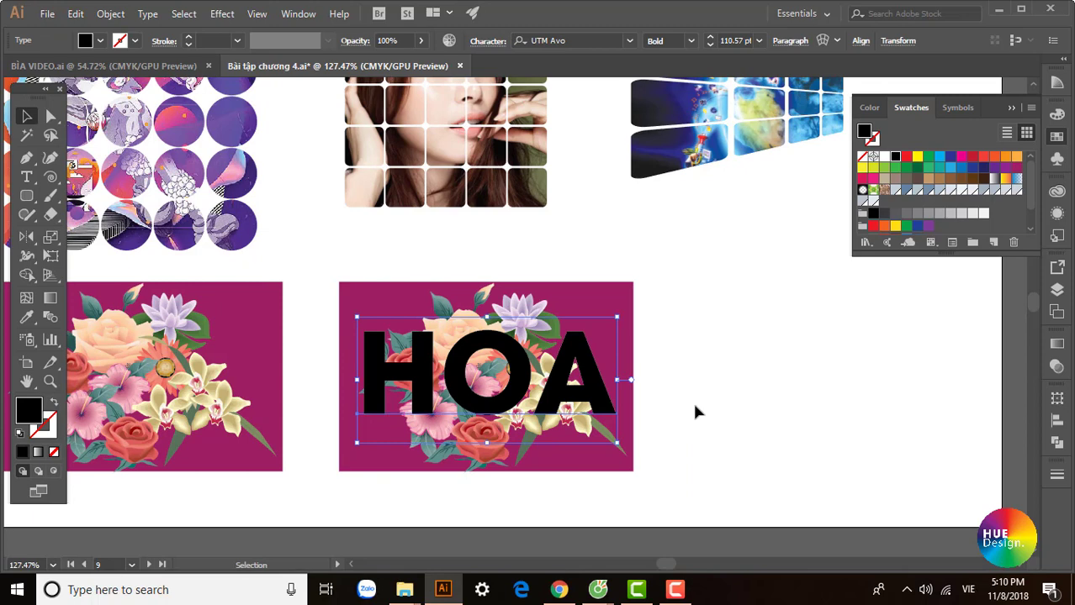
pyautogui.hotkey('ctrl', 'shift', 'o')
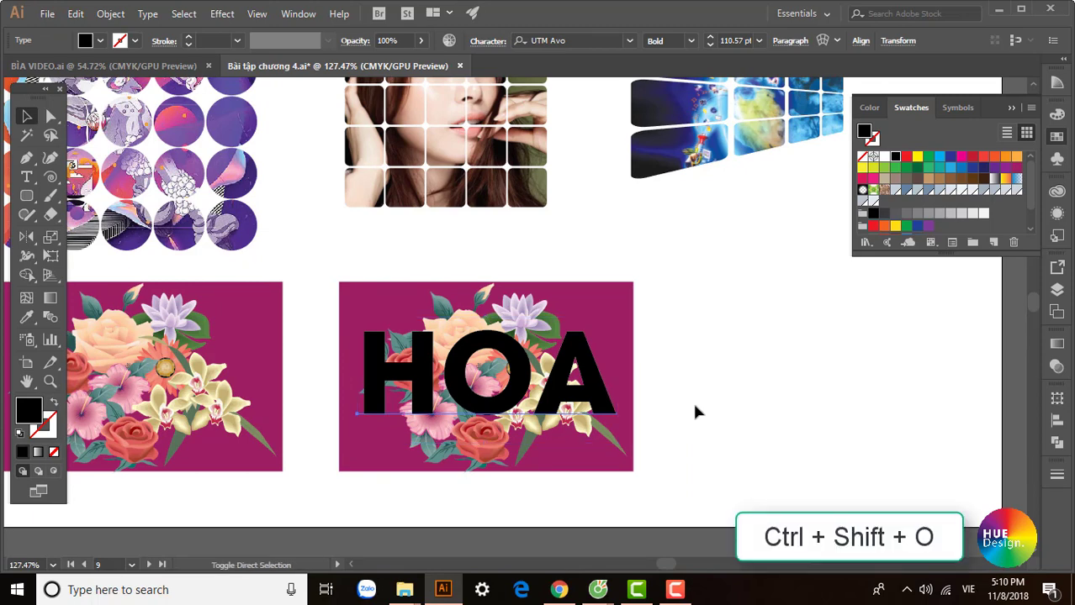
pyautogui.hotkey('ctrl', 'shift', 'o')
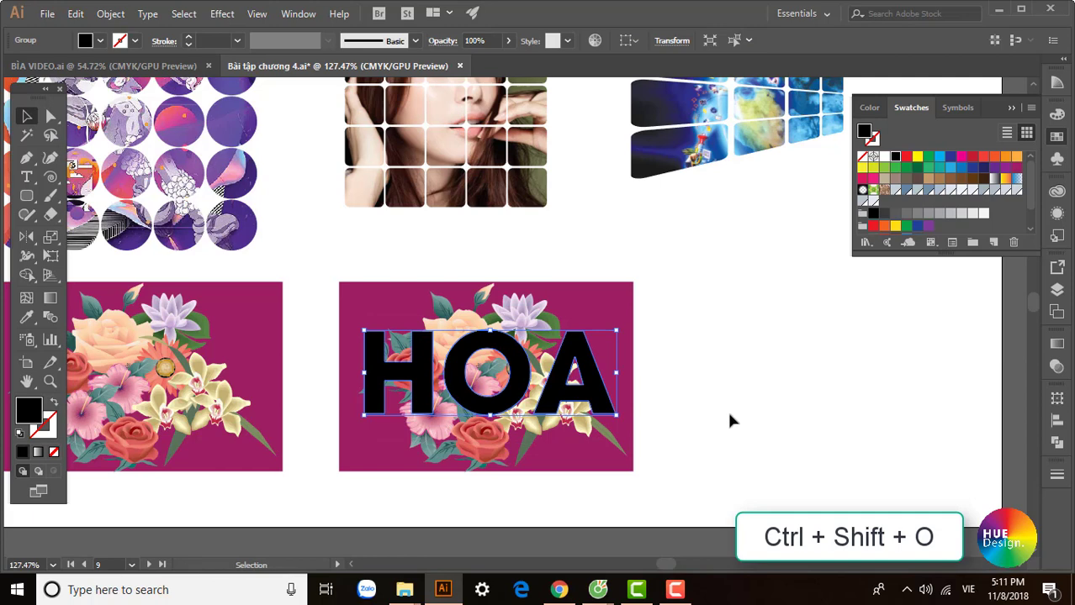
pyautogui.click(729, 415)
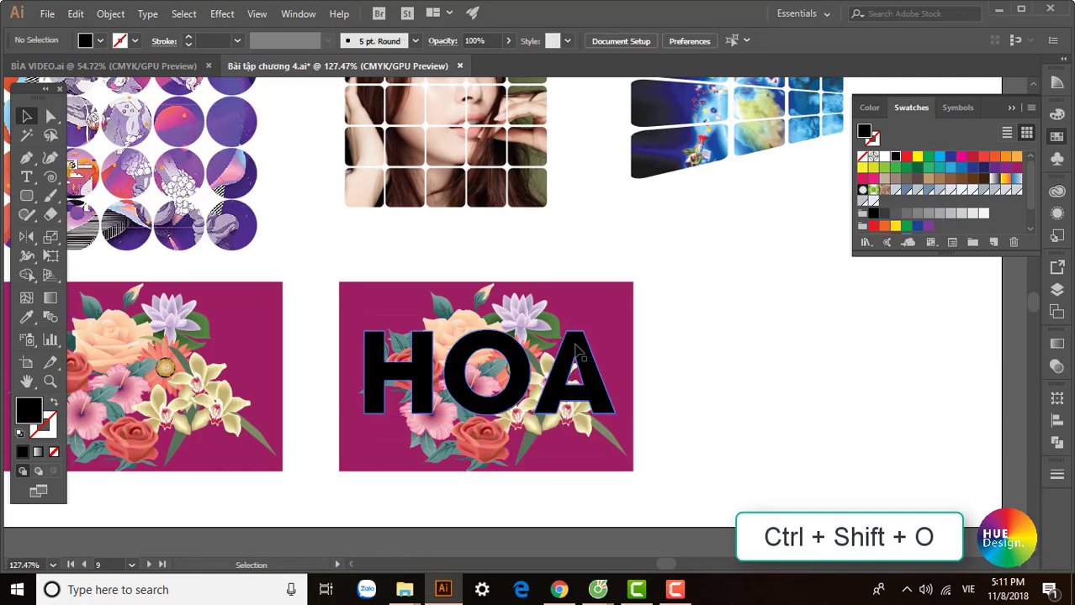
pyautogui.click(576, 352)
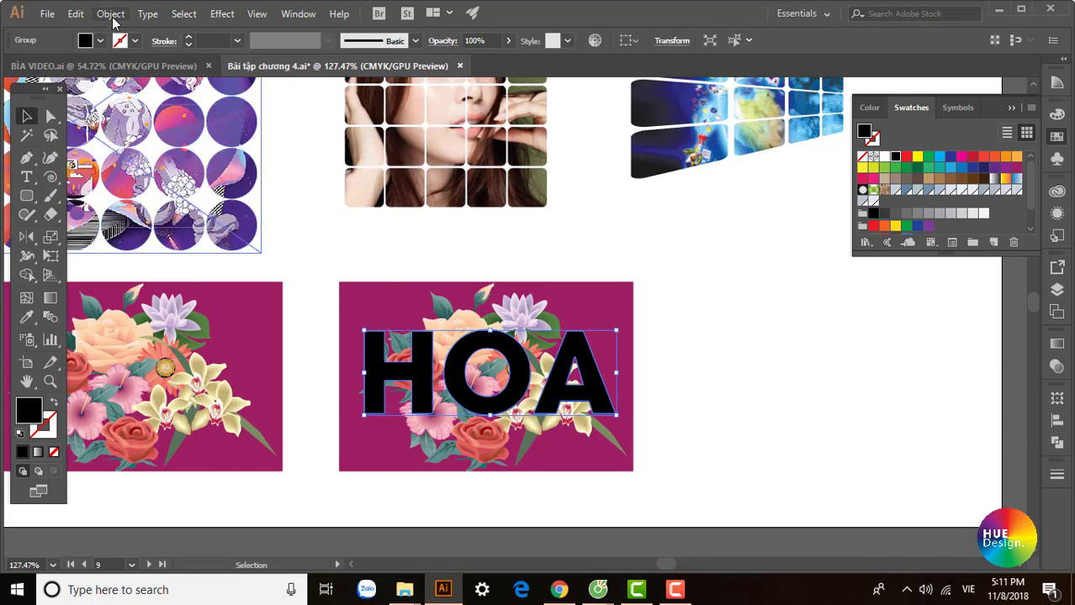
pyautogui.click(110, 14)
pyautogui.moveTo(194, 546)
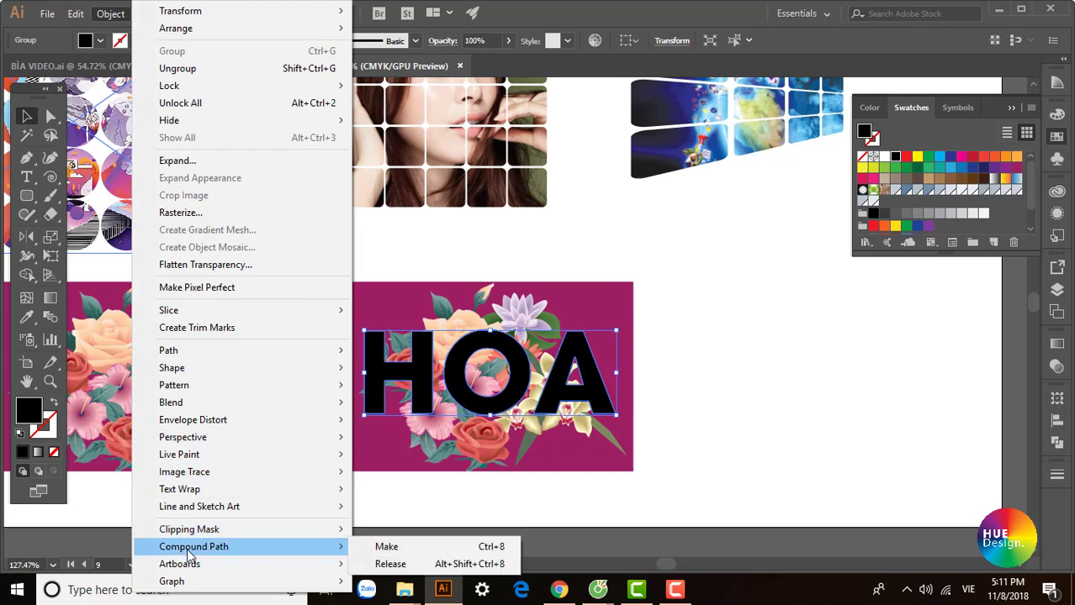
pyautogui.click(365, 547)
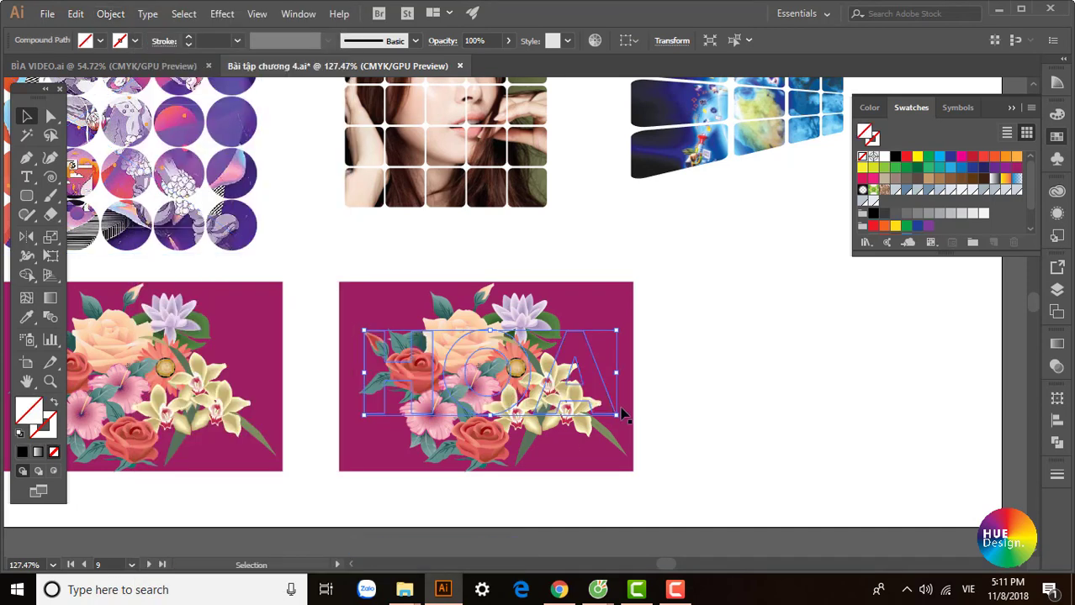
pyautogui.click(691, 413)
# Select the HOA letters with the magenta rectangle and flowers, and make a clipping mask
pyautogui.click(473, 314)
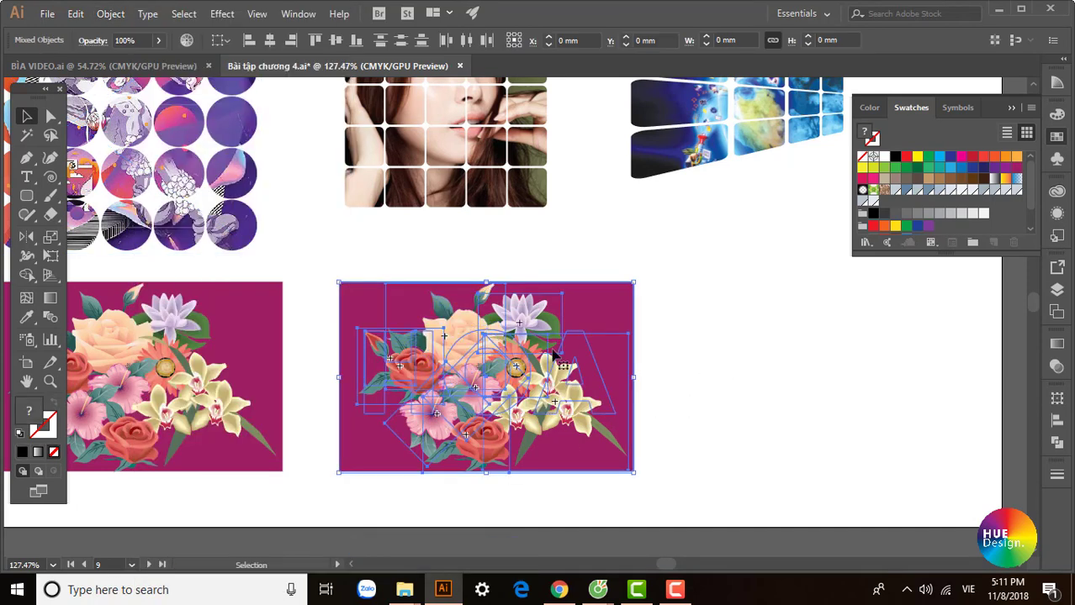
pyautogui.click(676, 373)
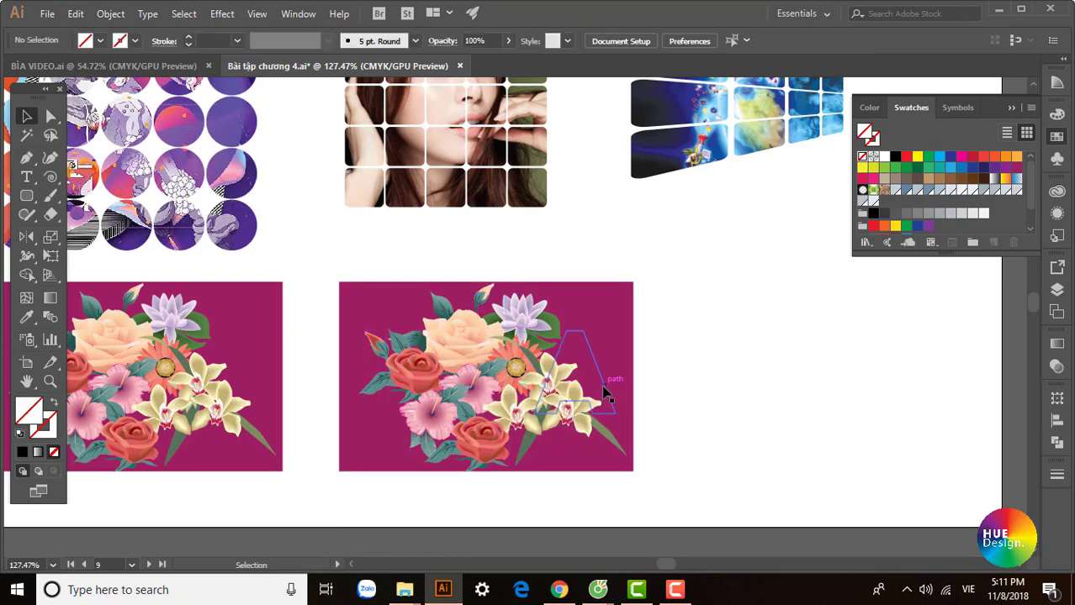
pyautogui.click(604, 391)
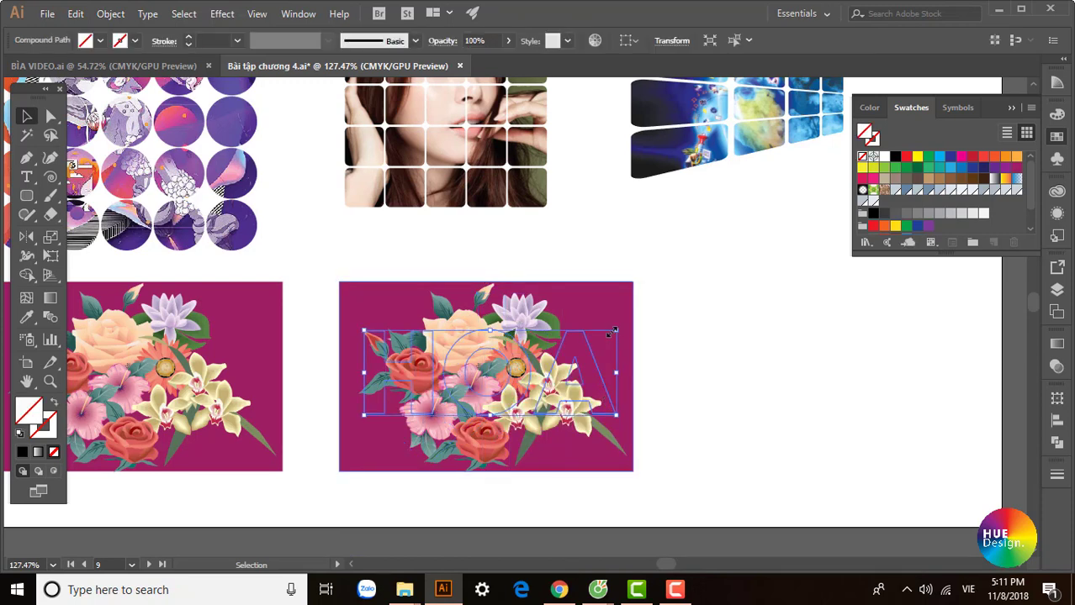
pyautogui.keyDown('shift'); pyautogui.click(614, 316); pyautogui.keyUp('shift')
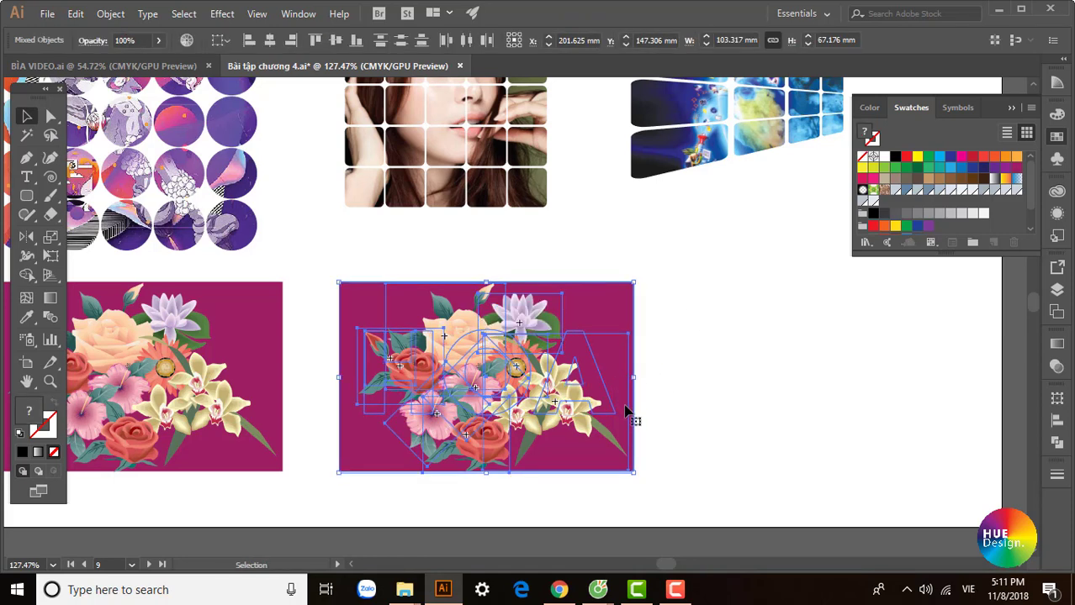
pyautogui.click(110, 14)
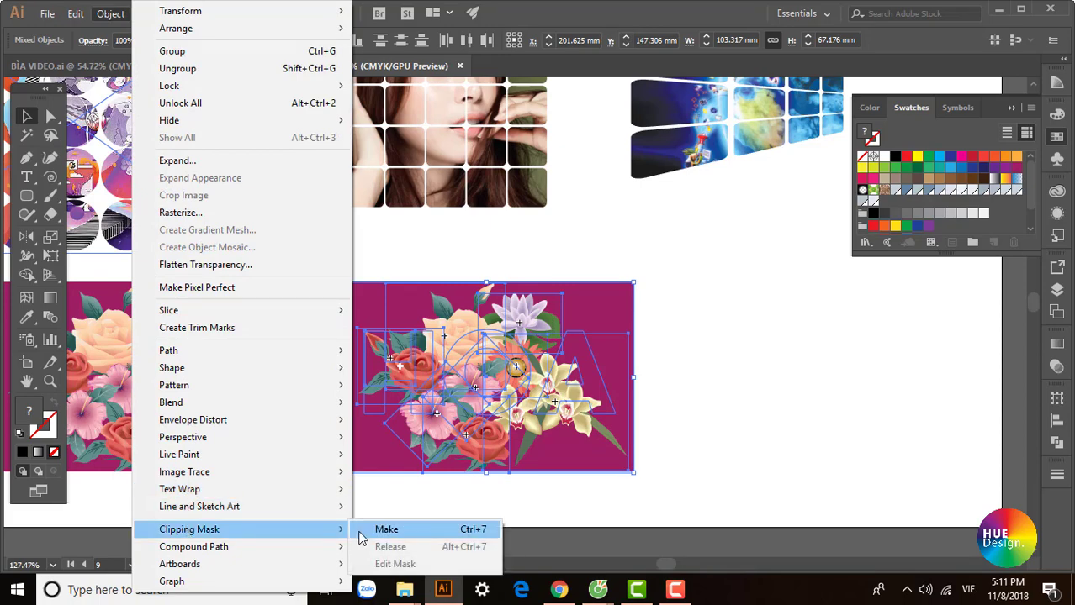
pyautogui.click(383, 528)
pyautogui.click(754, 363)
pyautogui.press('z')
pyautogui.click(517, 380)
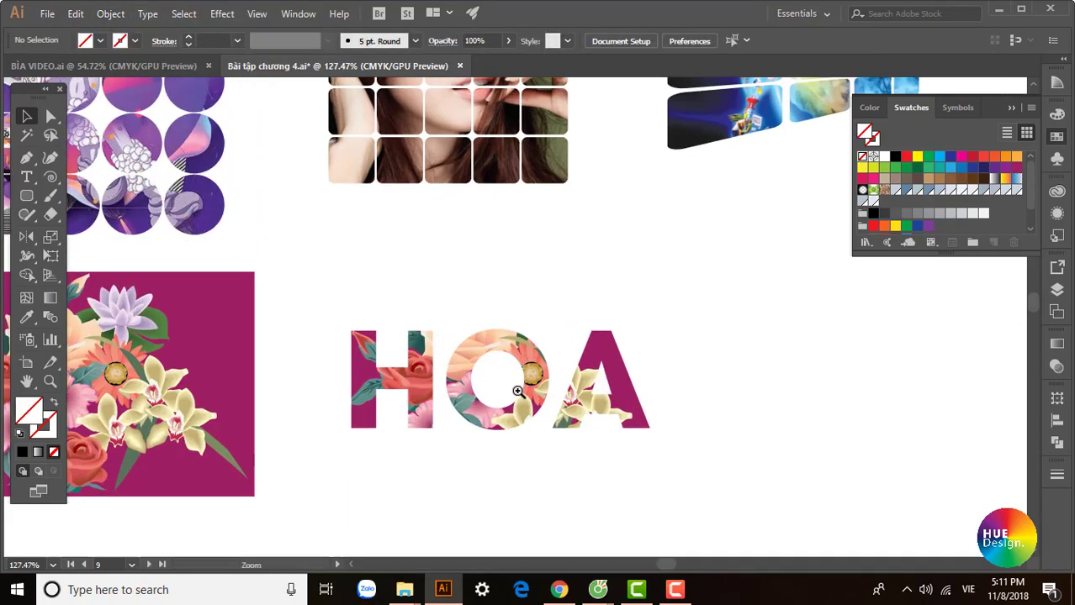
pyautogui.moveTo(518, 380); pyautogui.dragTo(481, 238)
pyautogui.press('v')
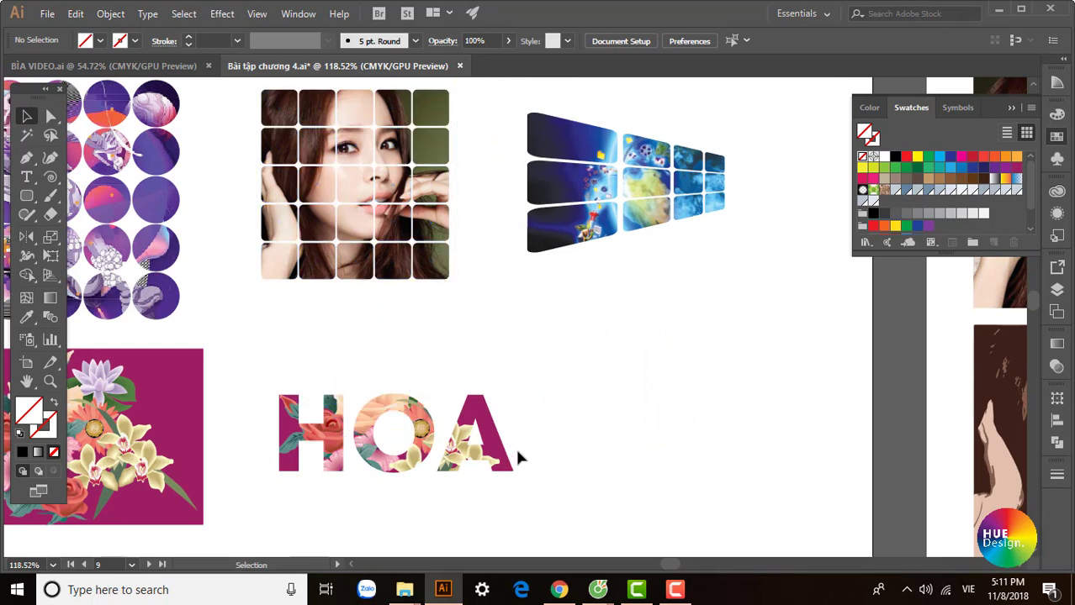
pyautogui.hotkey('ctrl', '1')
pyautogui.moveTo(570, 440); pyautogui.dragTo(595, 399)
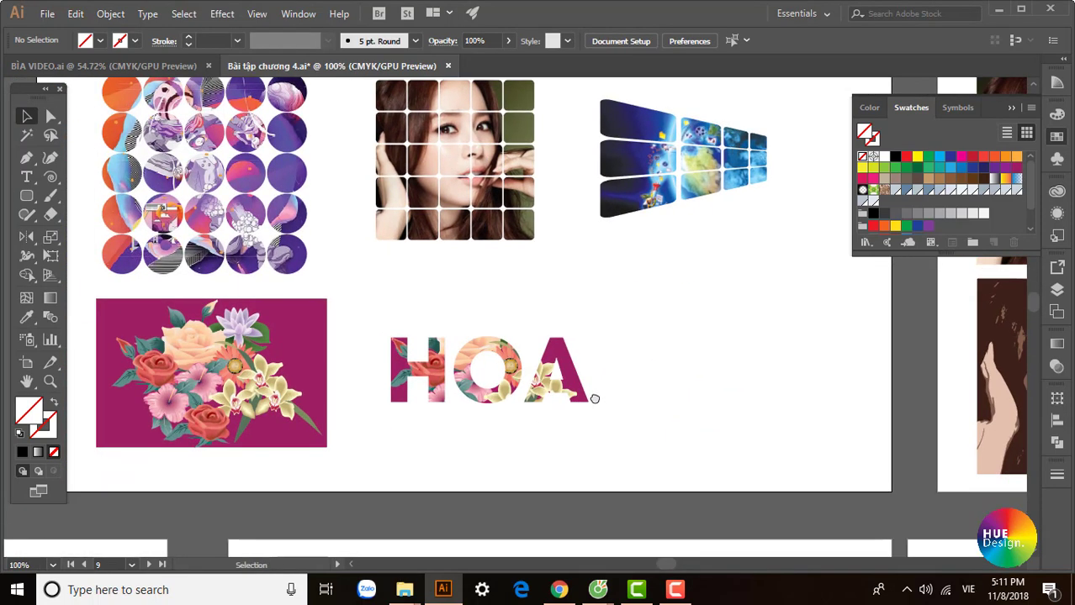
pyautogui.hotkey('ctrl', '-')
pyautogui.moveTo(672, 450); pyautogui.dragTo(453, 322)
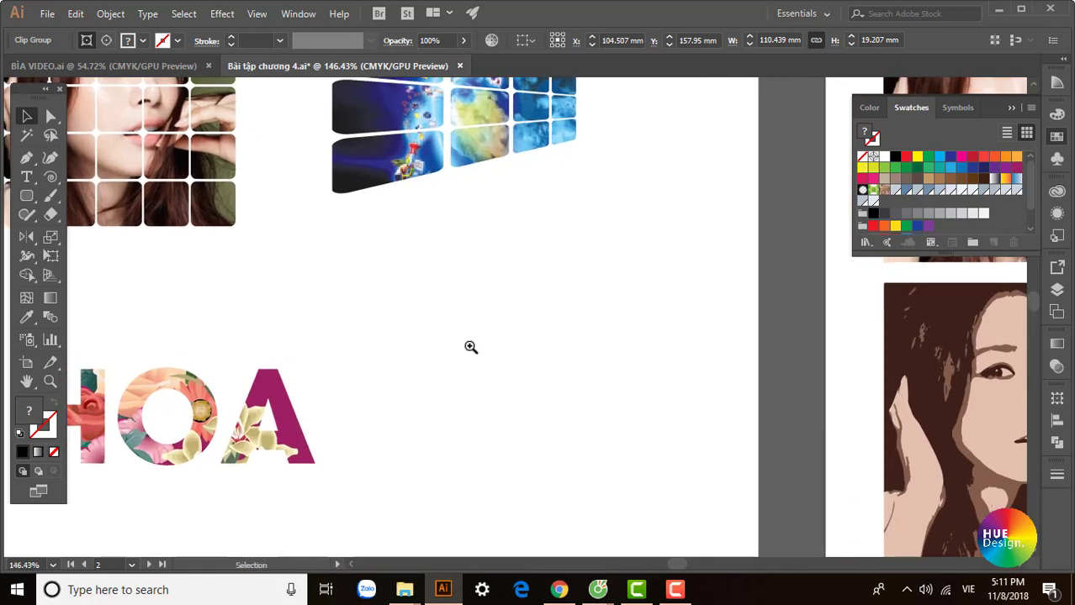
pyautogui.click(468, 350)
pyautogui.press('z')
pyautogui.moveTo(477, 367); pyautogui.dragTo(451, 360)
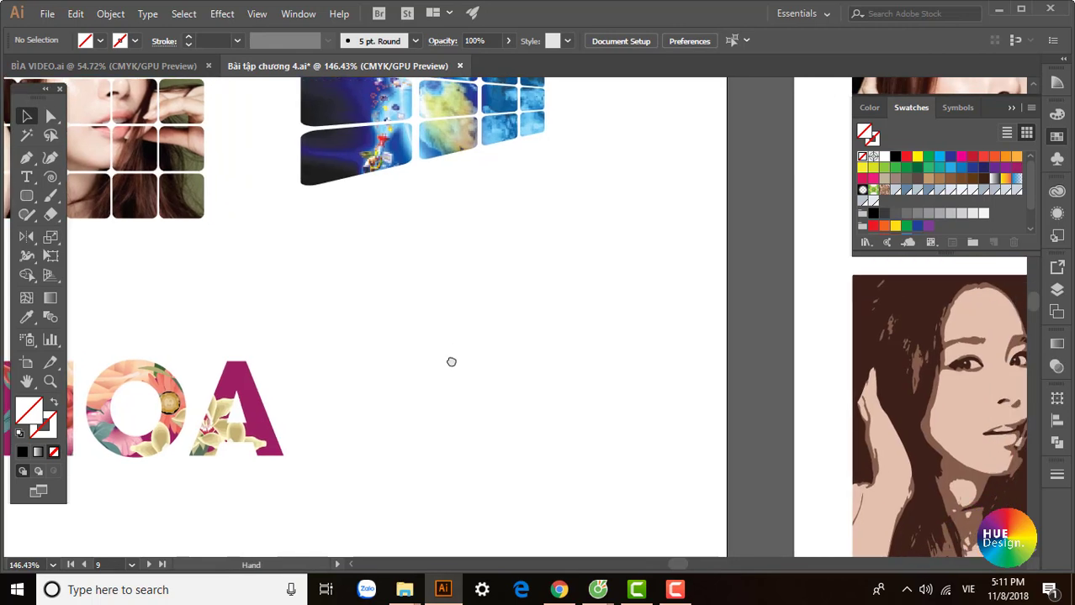
pyautogui.moveTo(440, 291); pyautogui.dragTo(463, 318)
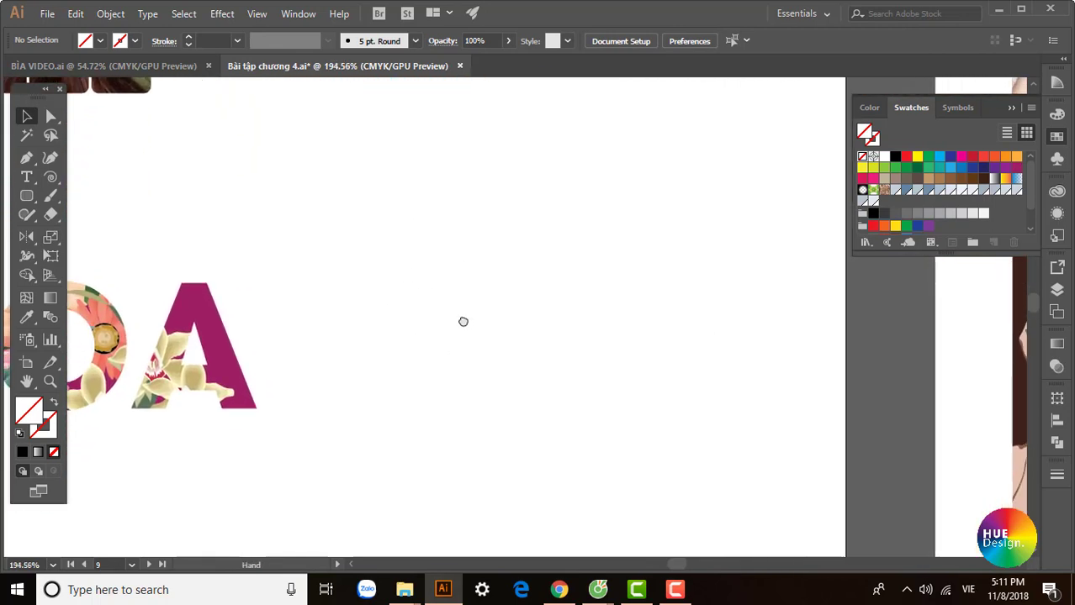
pyautogui.press('v')
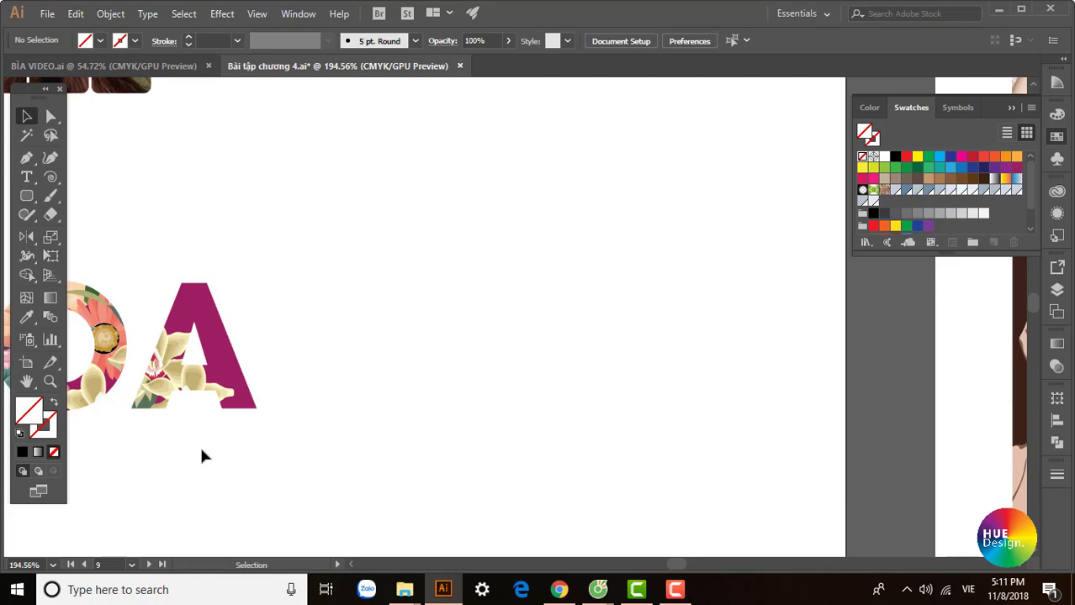
pyautogui.click(28, 179)
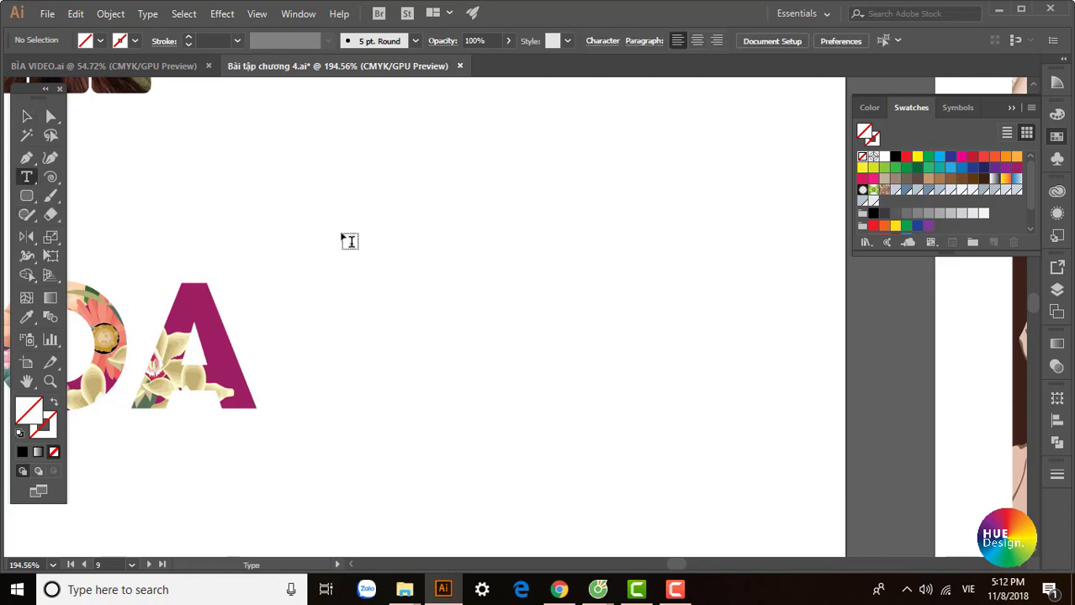
# Add bold black MASK text right of the HOA letters, enlarged to 76.78 pt
pyautogui.click(344, 238)
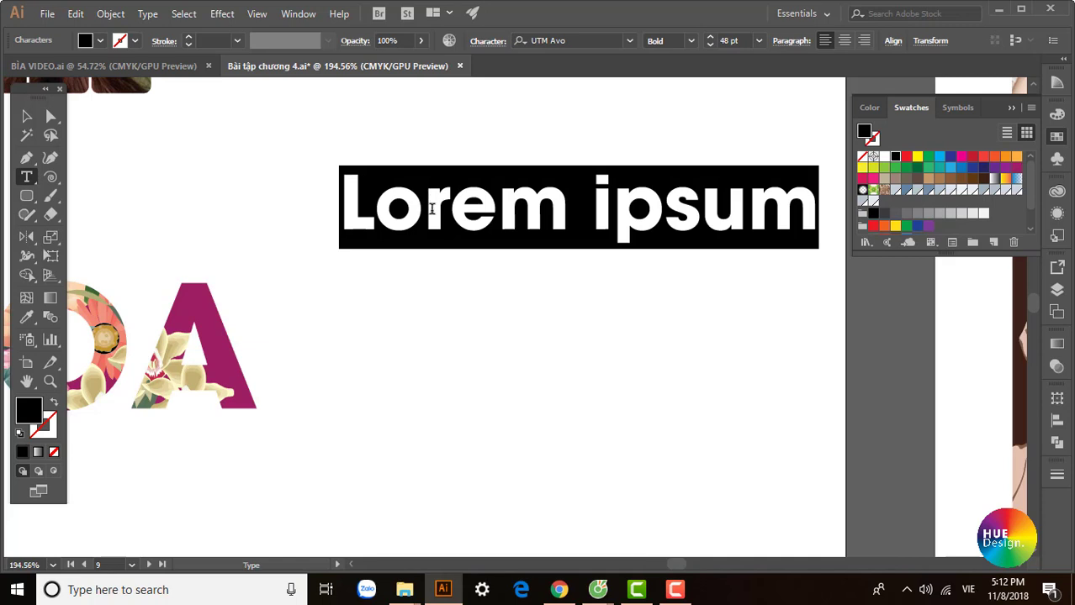
pyautogui.write('MAS')
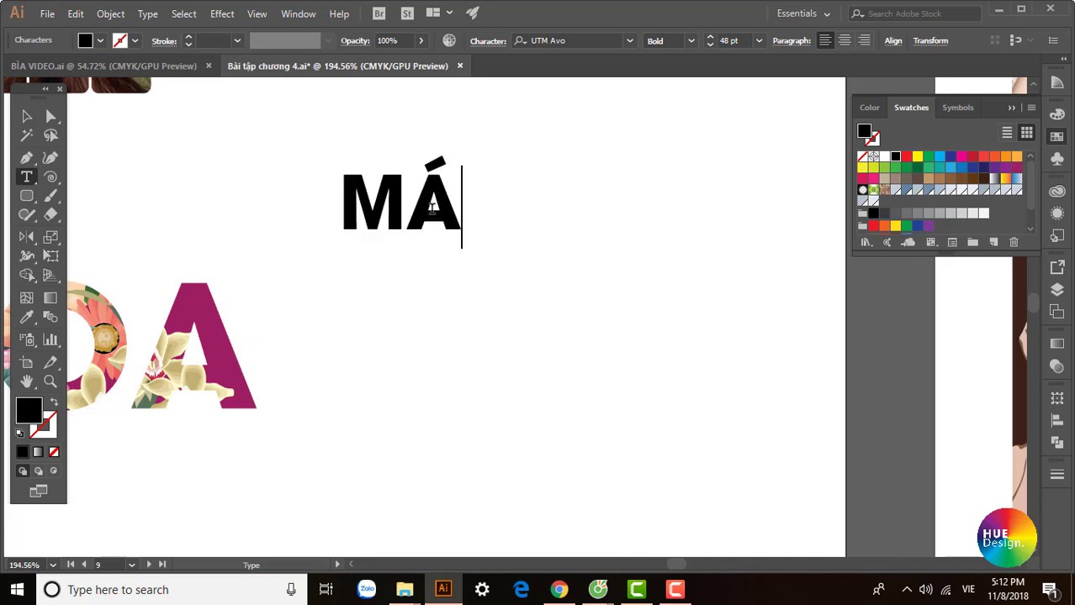
pyautogui.write('SK')
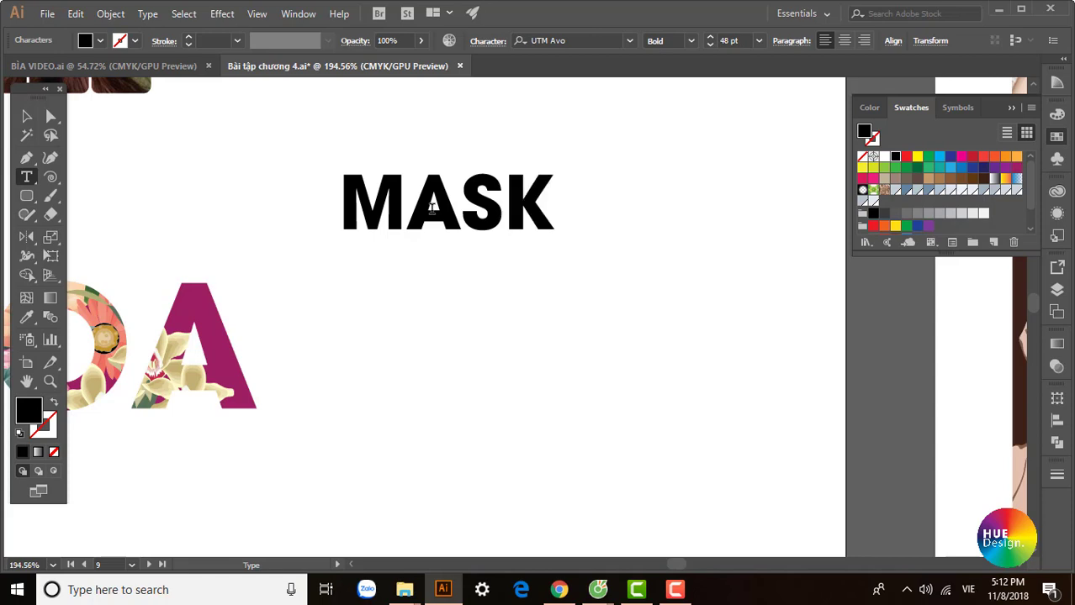
pyautogui.press('Escape')
pyautogui.moveTo(557, 177)
pyautogui.mouseDown()
pyautogui.moveTo(564, 303)
pyautogui.moveTo(691, 243)
pyautogui.mouseUp()
pyautogui.moveTo(645, 308); pyautogui.dragTo(686, 336)
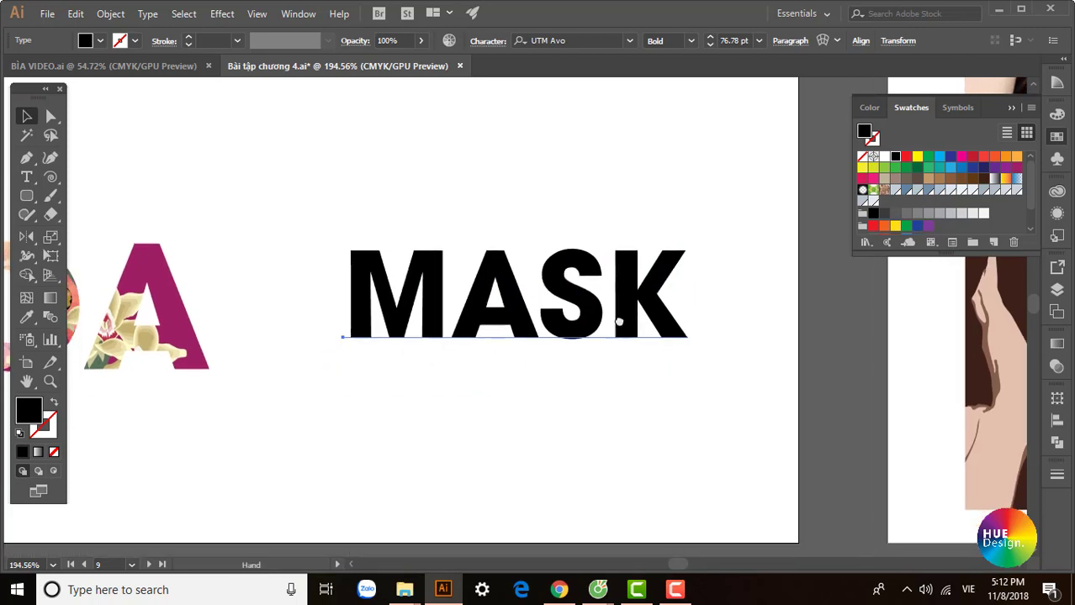
pyautogui.scroll(-1, 639, 340)
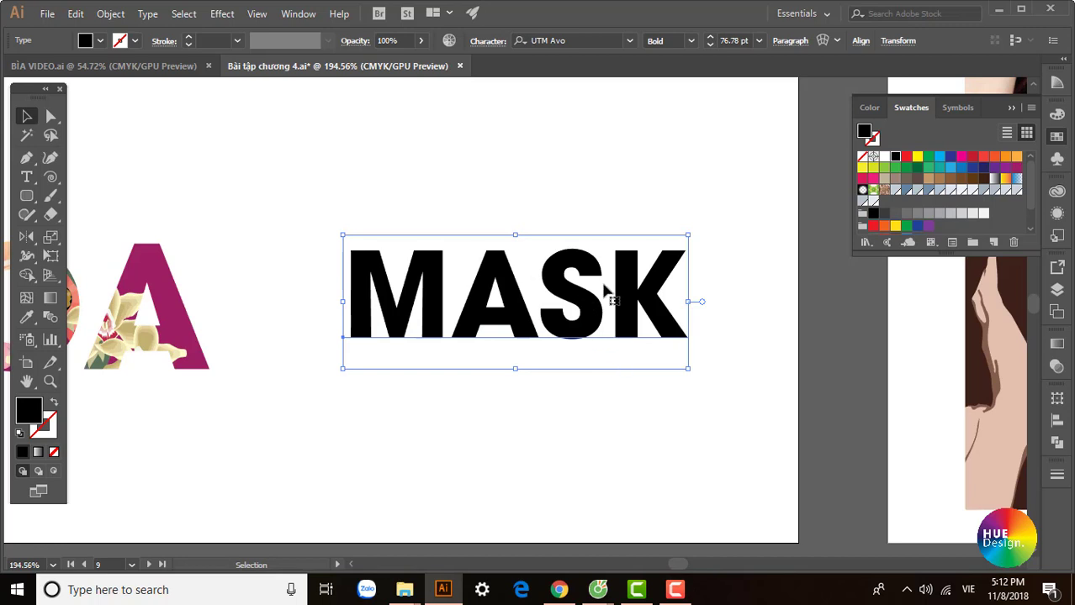
# Fill the MASK text crimson and switch to Draw Inside mode for it
pyautogui.click(971, 158)
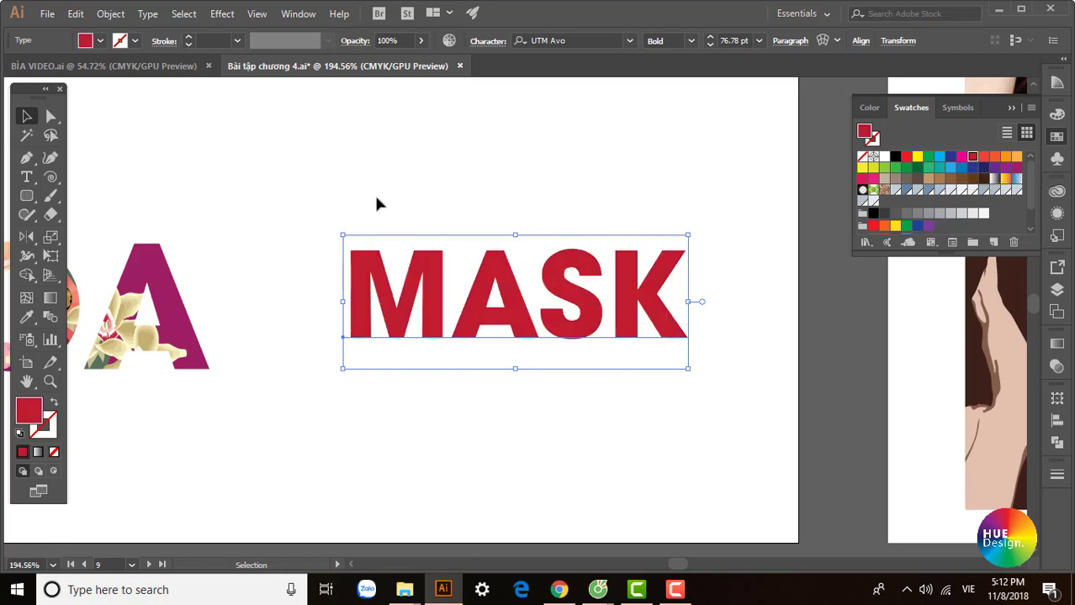
pyautogui.scroll(-1, 433, 304)
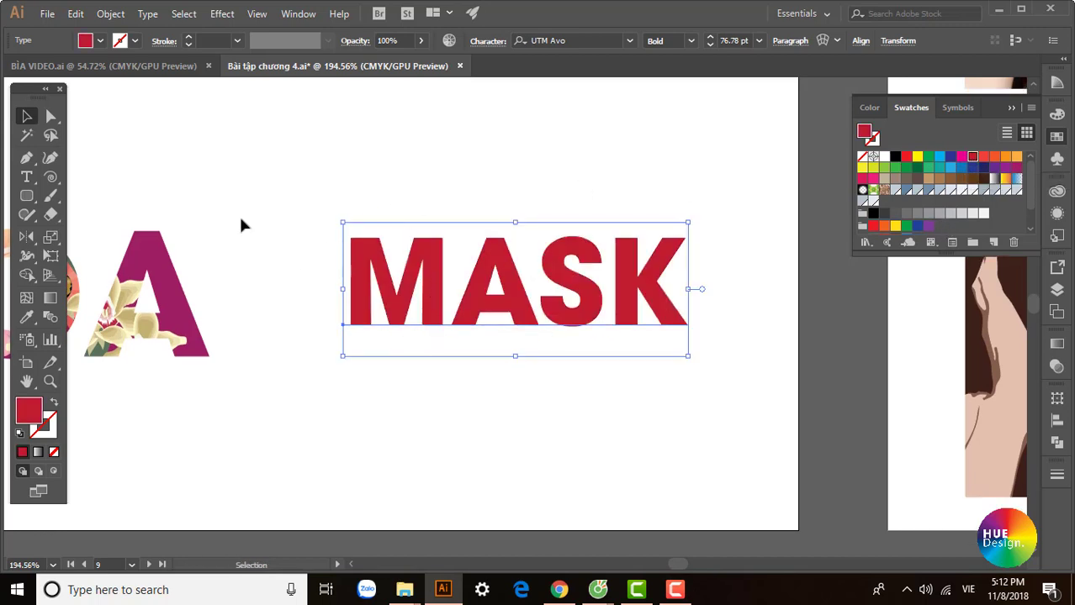
pyautogui.moveTo(336, 211); pyautogui.dragTo(696, 347)
pyautogui.click(54, 470)
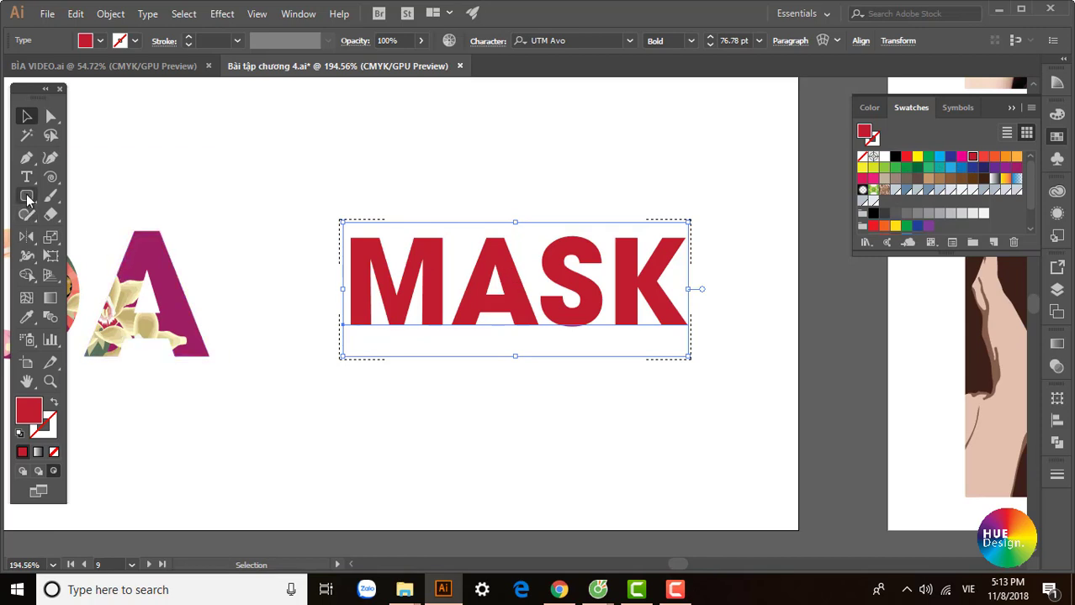
# Draw an ellipse across the middle of MASK and fill it deep orange
pyautogui.moveTo(26, 195)
pyautogui.mouseDown()
pyautogui.moveTo(84, 217)
pyautogui.moveTo(83, 233)
pyautogui.mouseUp()
pyautogui.moveTo(419, 252); pyautogui.dragTo(624, 316)
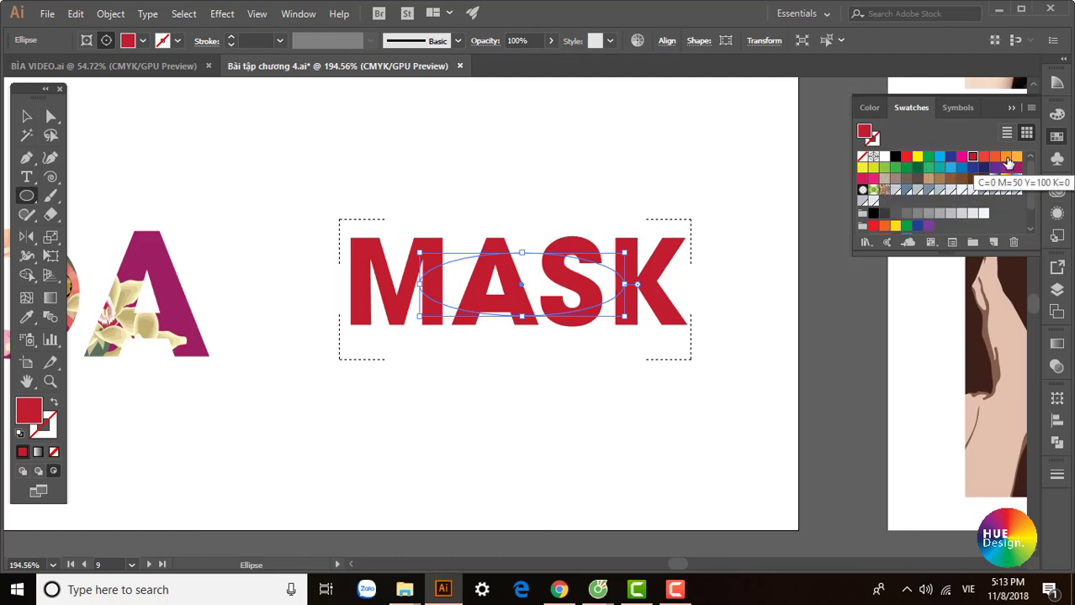
pyautogui.click(1016, 157)
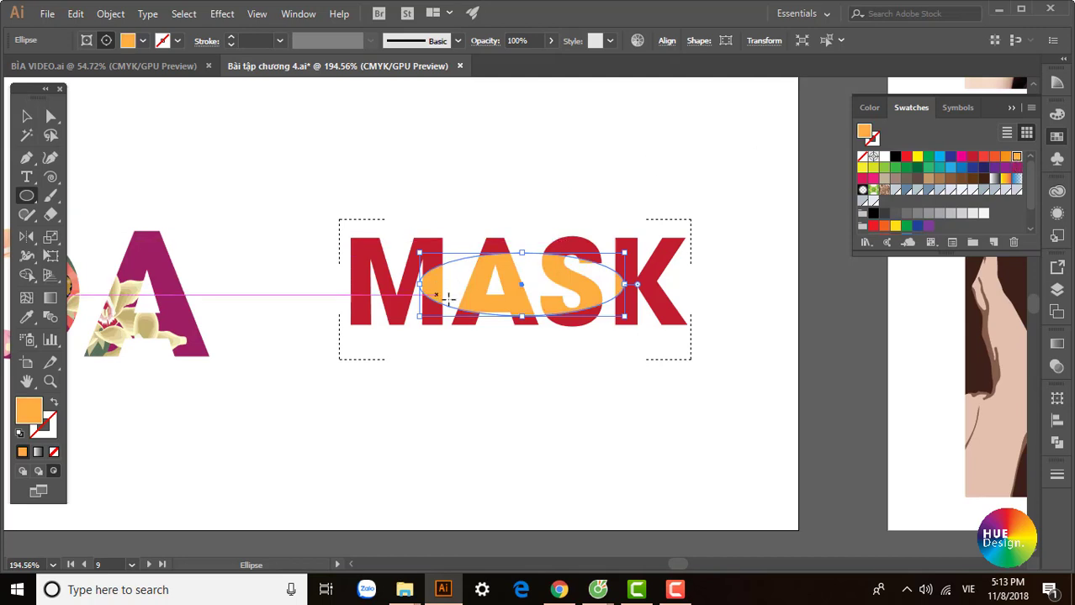
pyautogui.click(1005, 157)
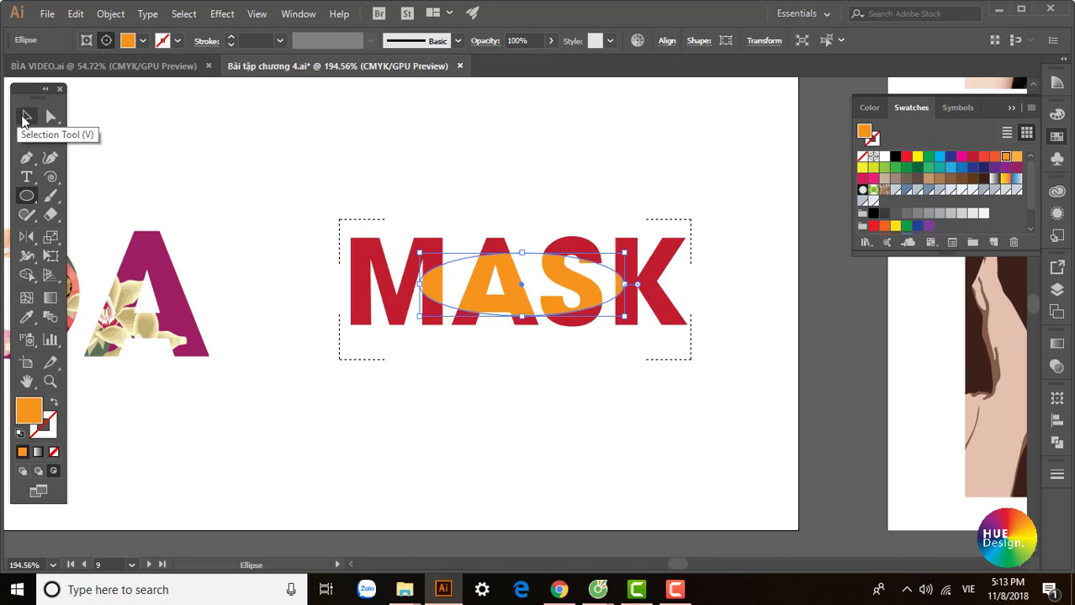
# Stretch the orange ellipse into a wide band extending left and right across MASK
pyautogui.click(23, 120)
pyautogui.moveTo(521, 252); pyautogui.dragTo(522, 200)
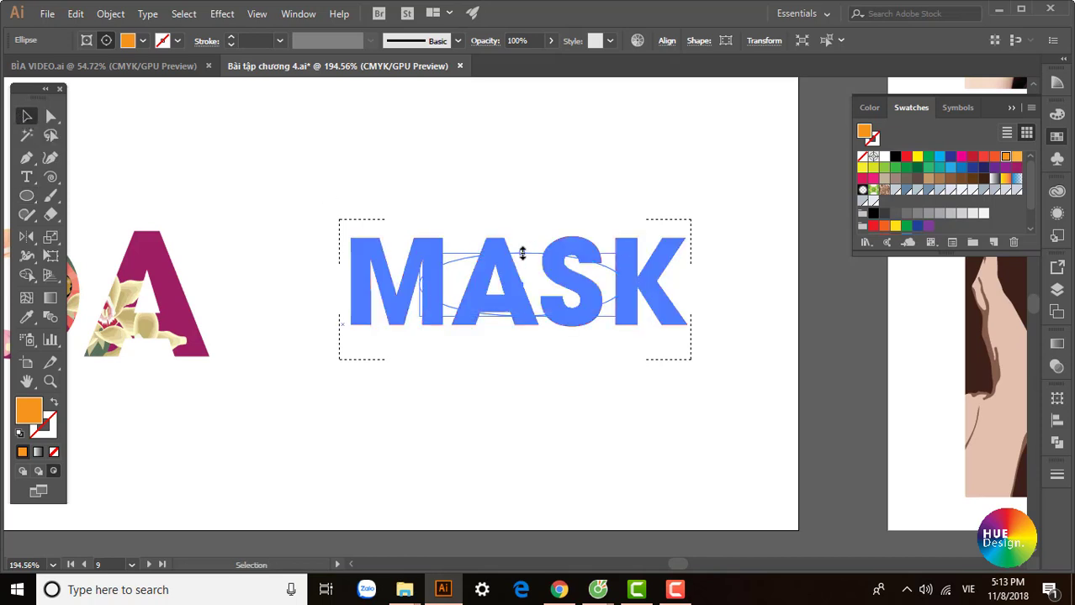
pyautogui.keyDown('shift'); pyautogui.click(514, 248); pyautogui.keyUp('shift')
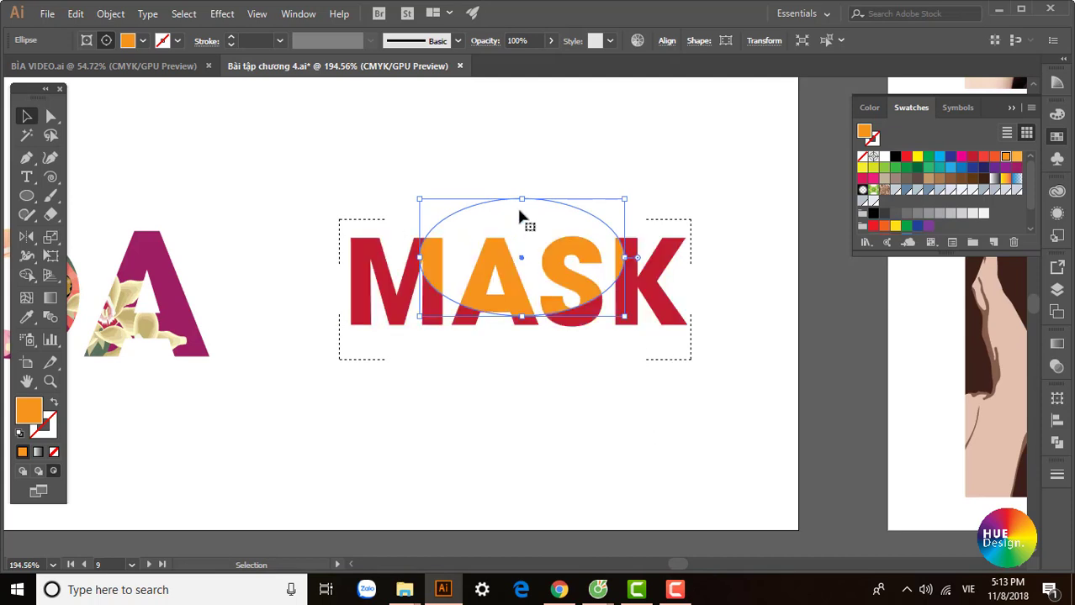
pyautogui.moveTo(520, 199); pyautogui.dragTo(516, 252)
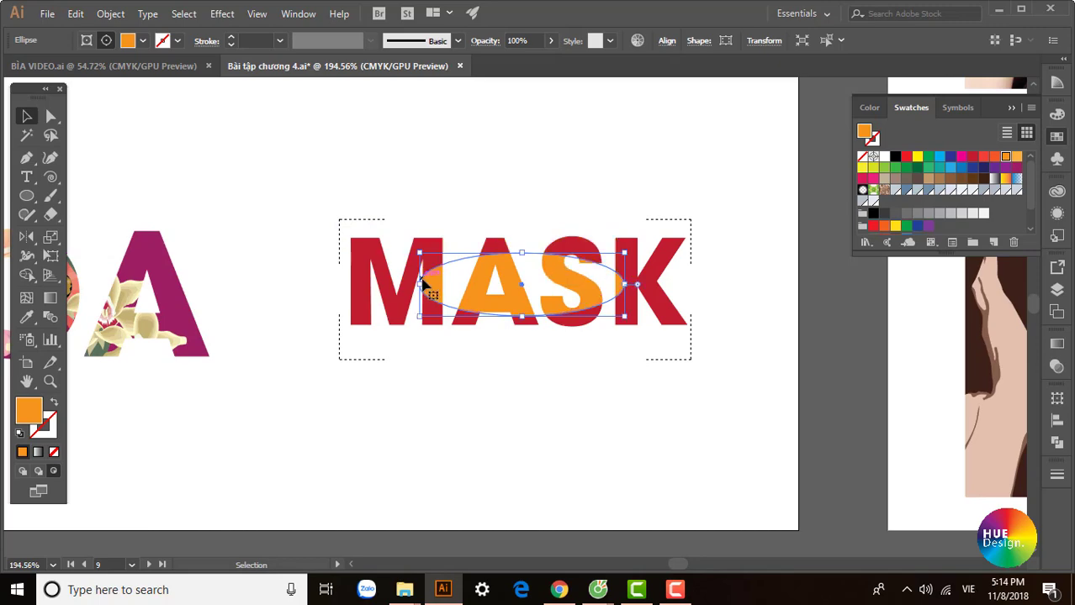
pyautogui.click(420, 284)
pyautogui.moveTo(420, 284); pyautogui.dragTo(386, 284)
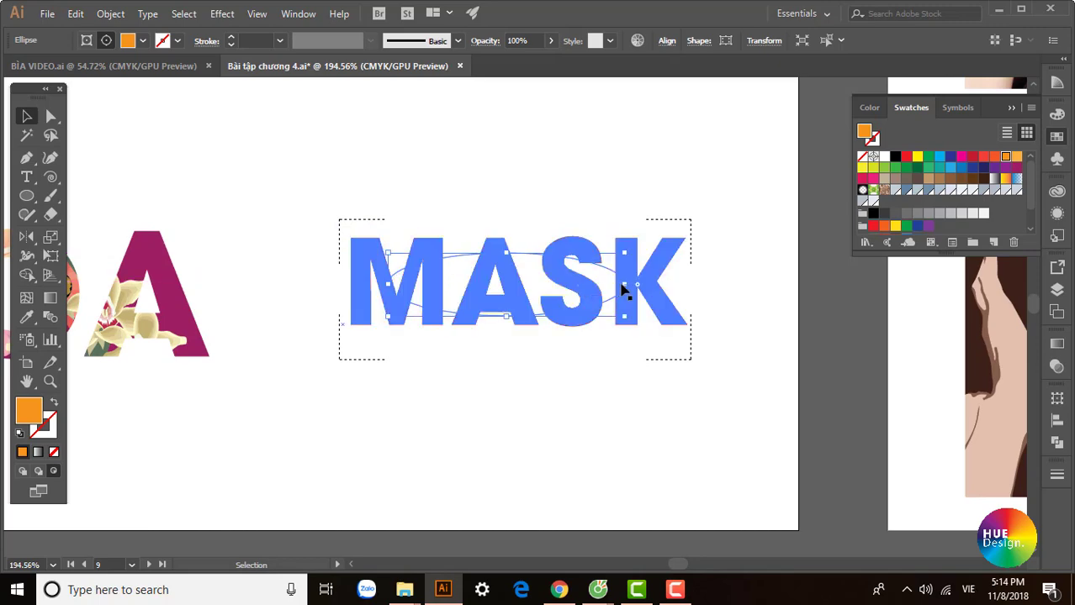
pyautogui.moveTo(624, 290); pyautogui.dragTo(661, 285)
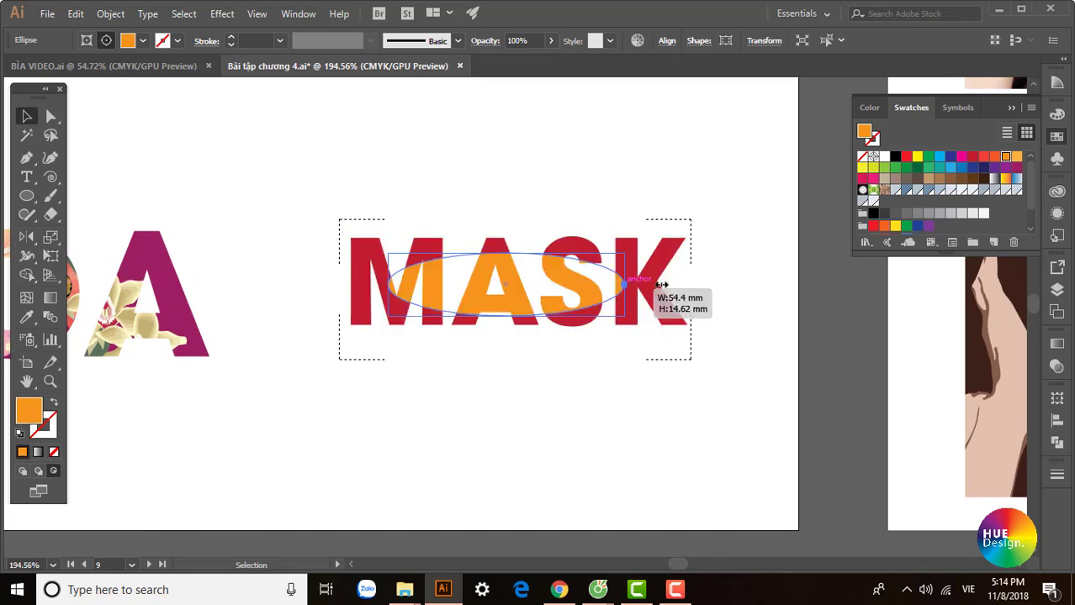
# Draw a purple ellipse and resize it to sit over the A and S
pyautogui.click(26, 196)
pyautogui.moveTo(444, 274); pyautogui.dragTo(619, 308)
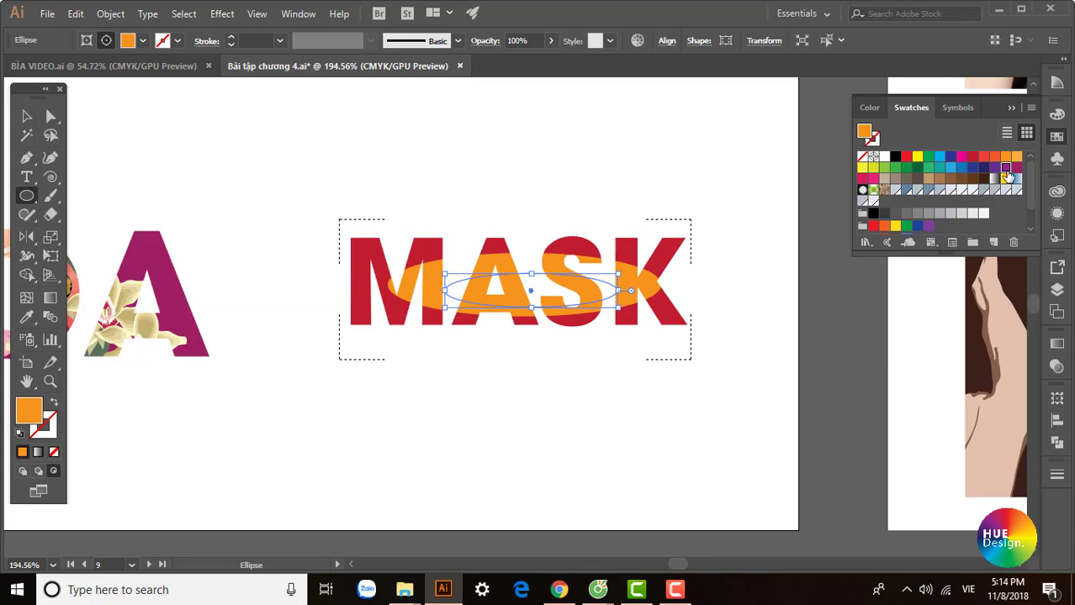
pyautogui.click(1006, 169)
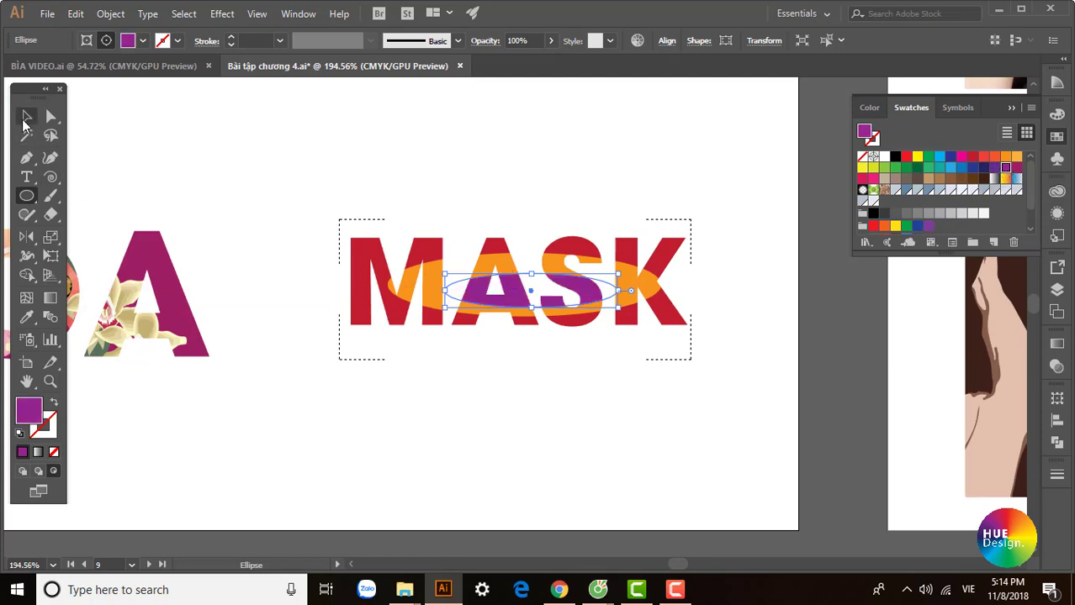
pyautogui.click(26, 117)
pyautogui.moveTo(484, 280); pyautogui.dragTo(476, 277)
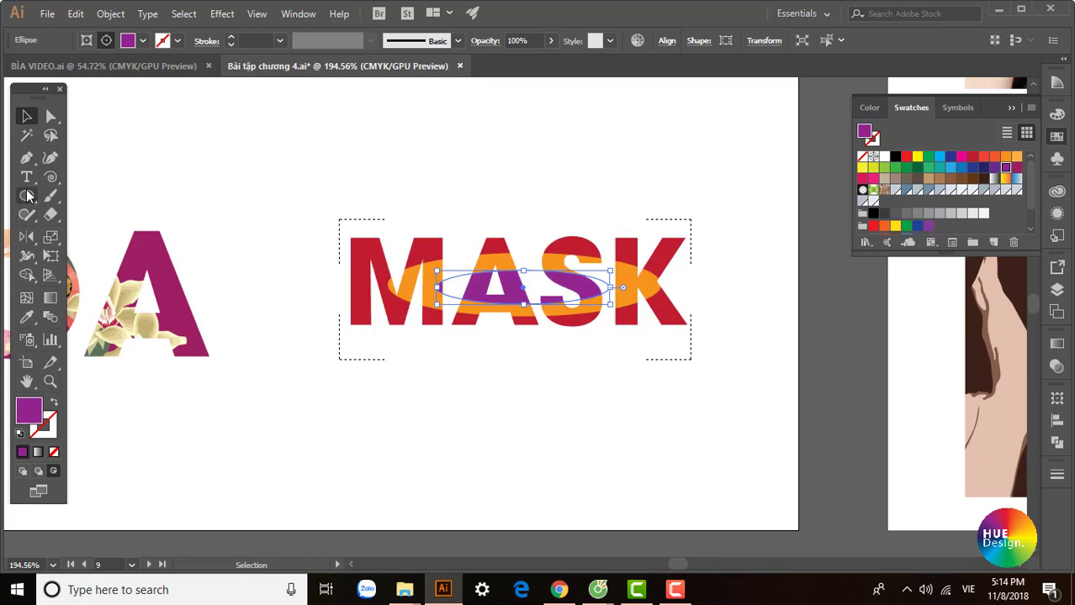
pyautogui.moveTo(436, 271); pyautogui.dragTo(371, 196)
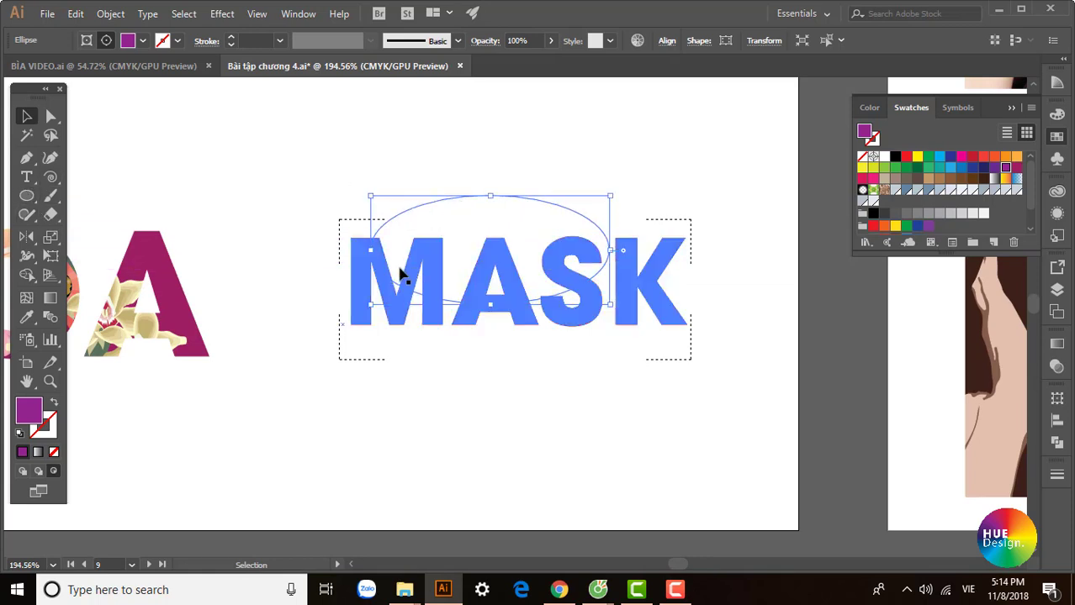
pyautogui.moveTo(371, 196); pyautogui.dragTo(455, 262)
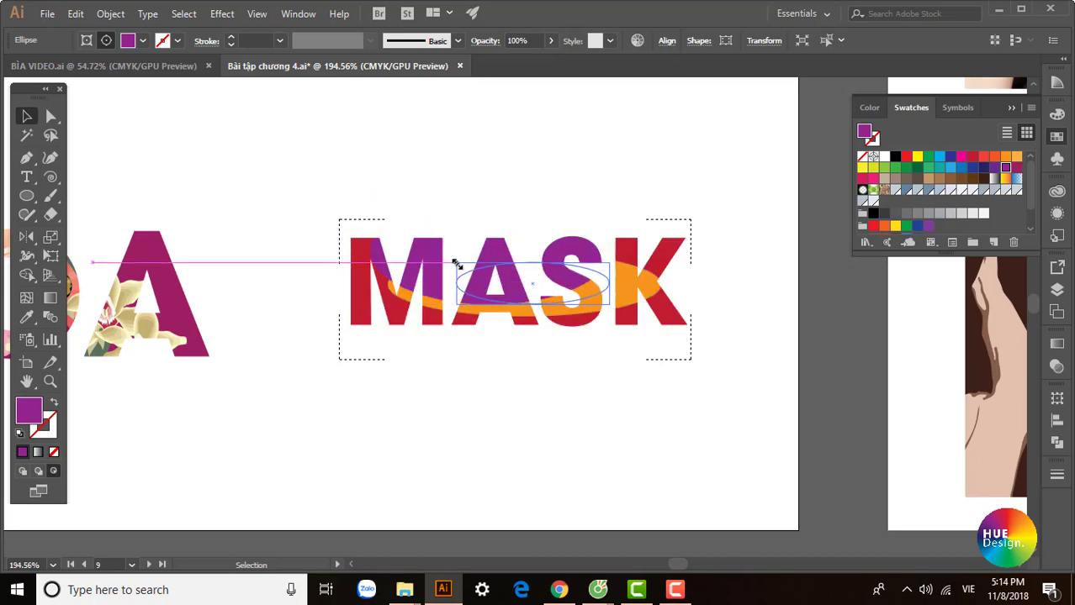
pyautogui.click(26, 195)
# Draw a green ellipse over the top of the M and shrink it
pyautogui.moveTo(358, 223); pyautogui.dragTo(444, 293)
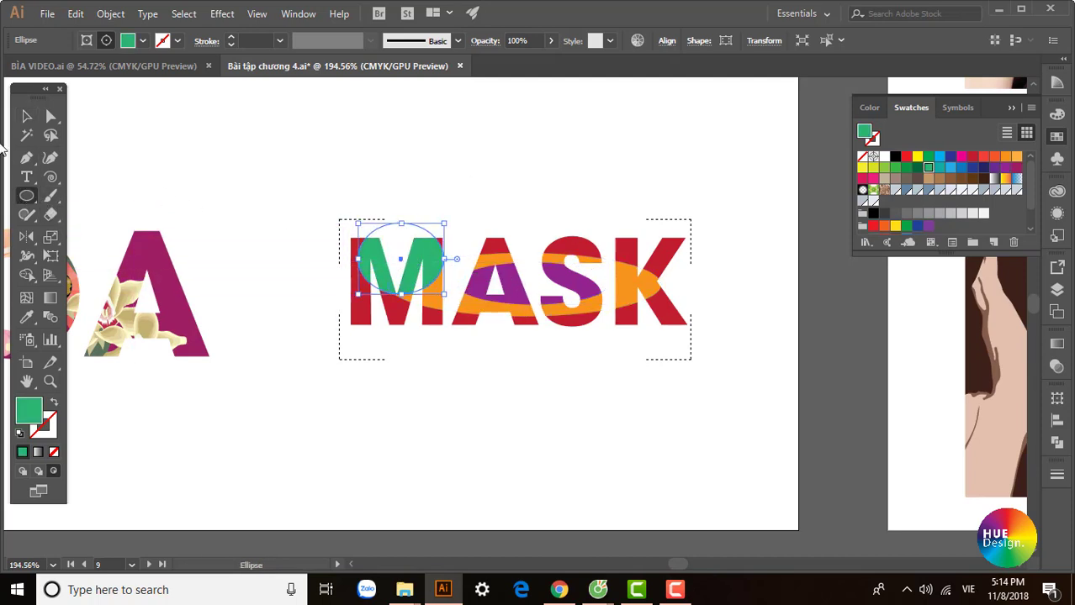
pyautogui.press('v')
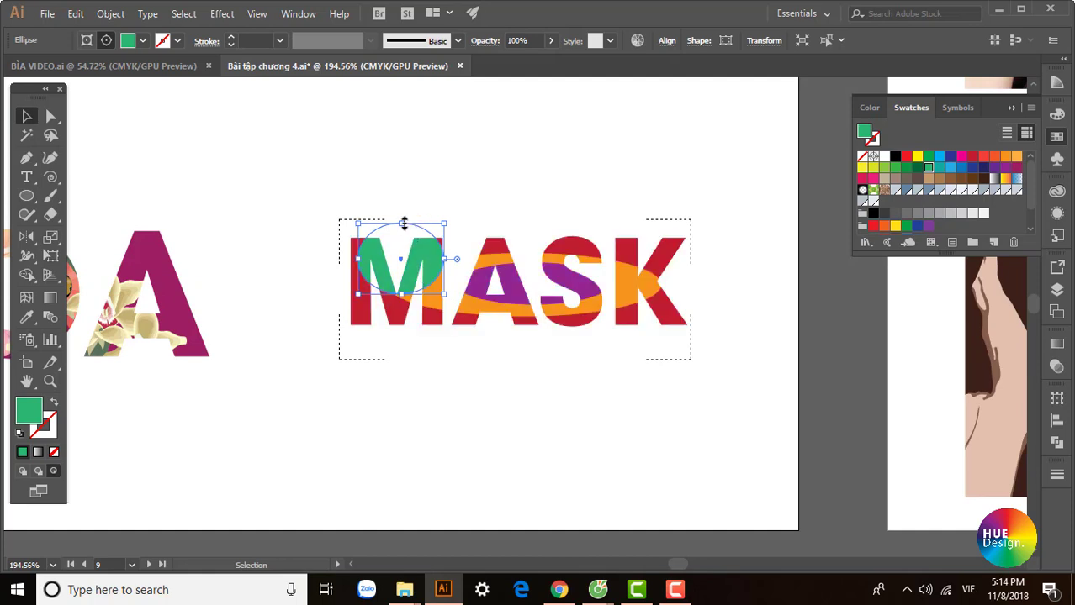
pyautogui.moveTo(401, 223); pyautogui.dragTo(401, 244)
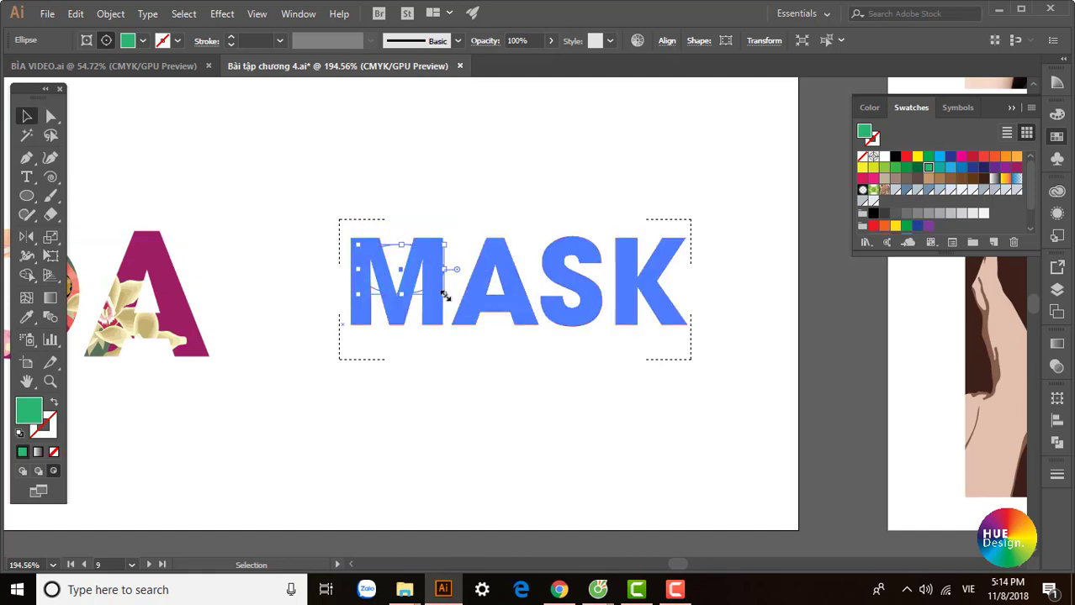
pyautogui.moveTo(444, 293); pyautogui.dragTo(427, 285)
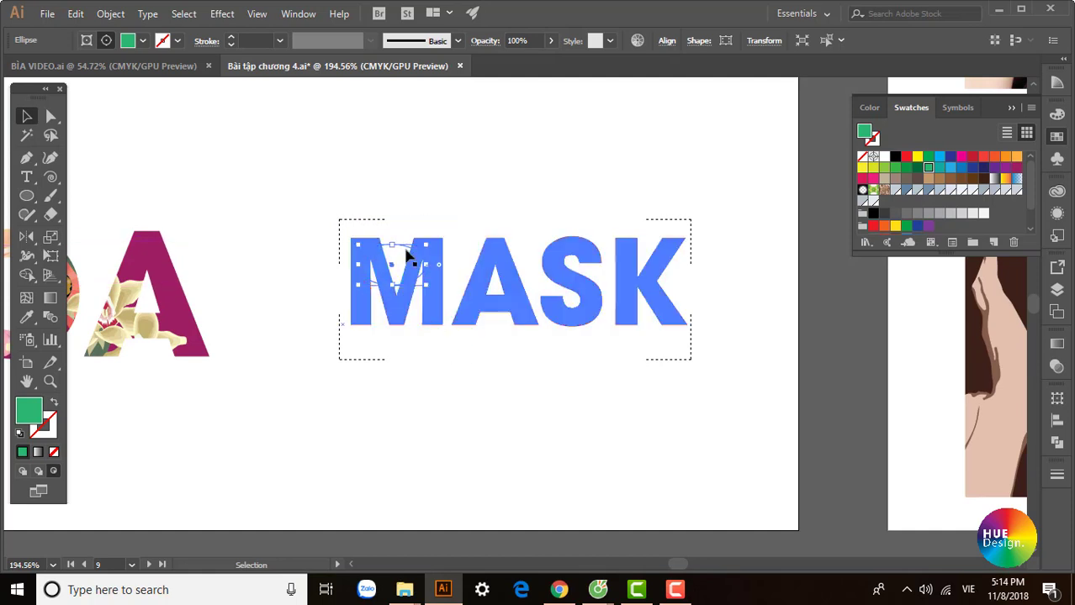
pyautogui.click(357, 455)
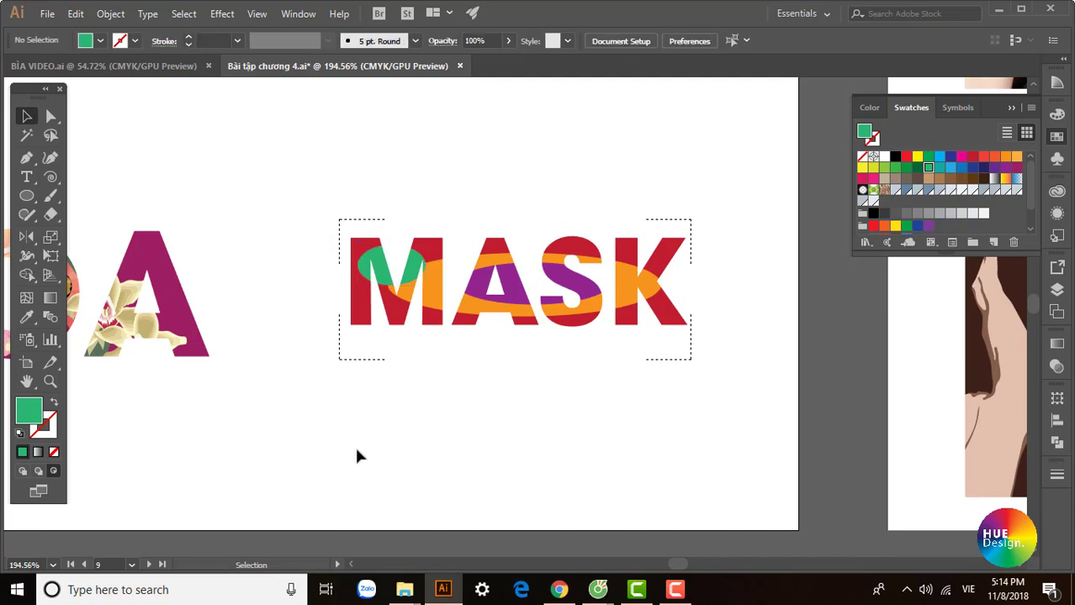
# Draw a blue ellipse at the bottom of the M
pyautogui.click(26, 195)
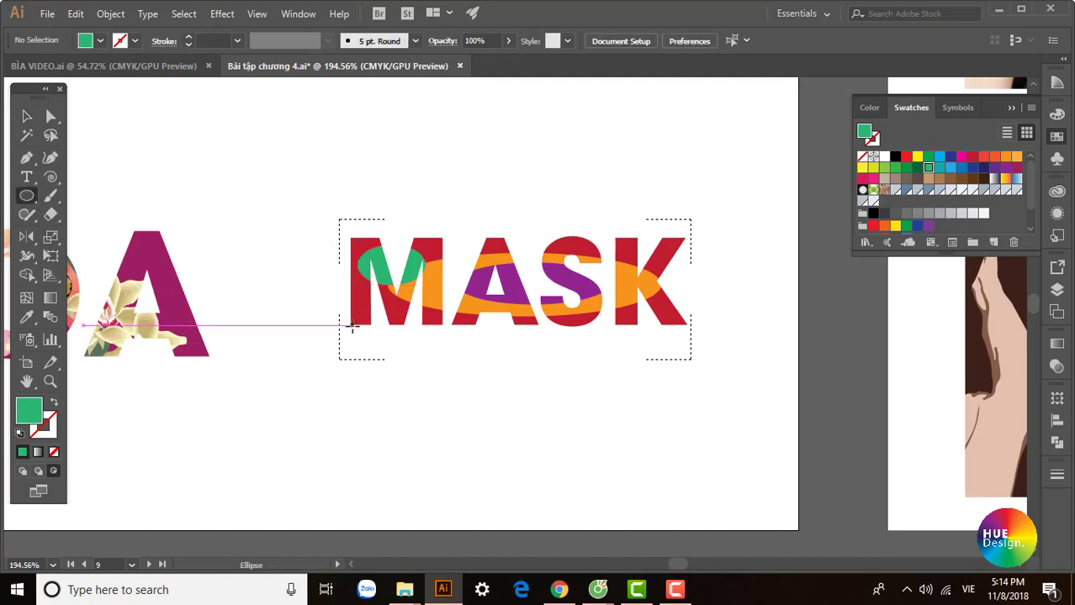
pyautogui.moveTo(350, 331); pyautogui.dragTo(407, 295)
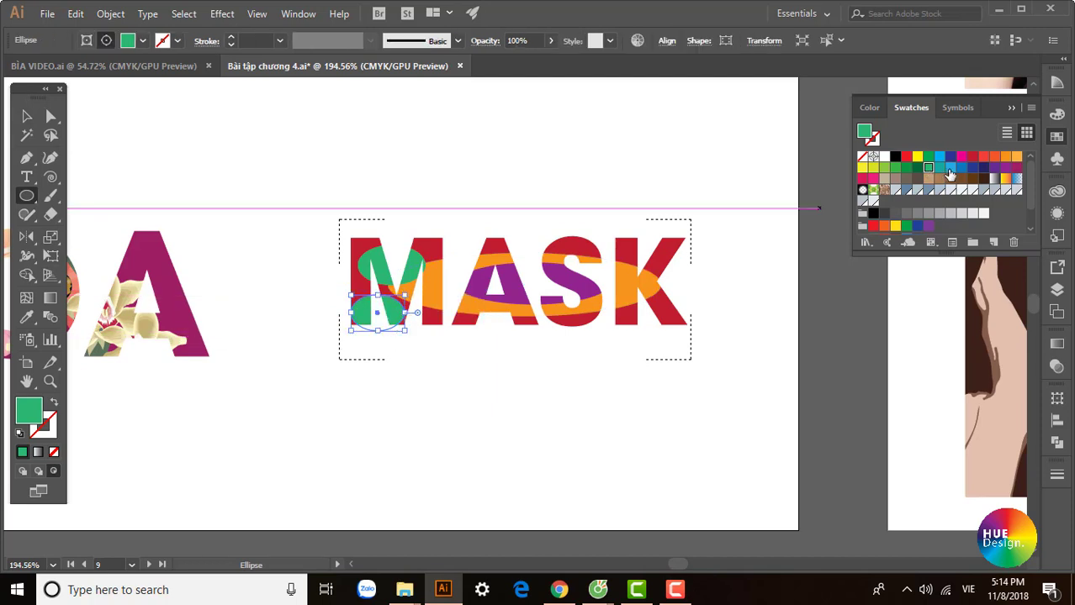
pyautogui.click(948, 169)
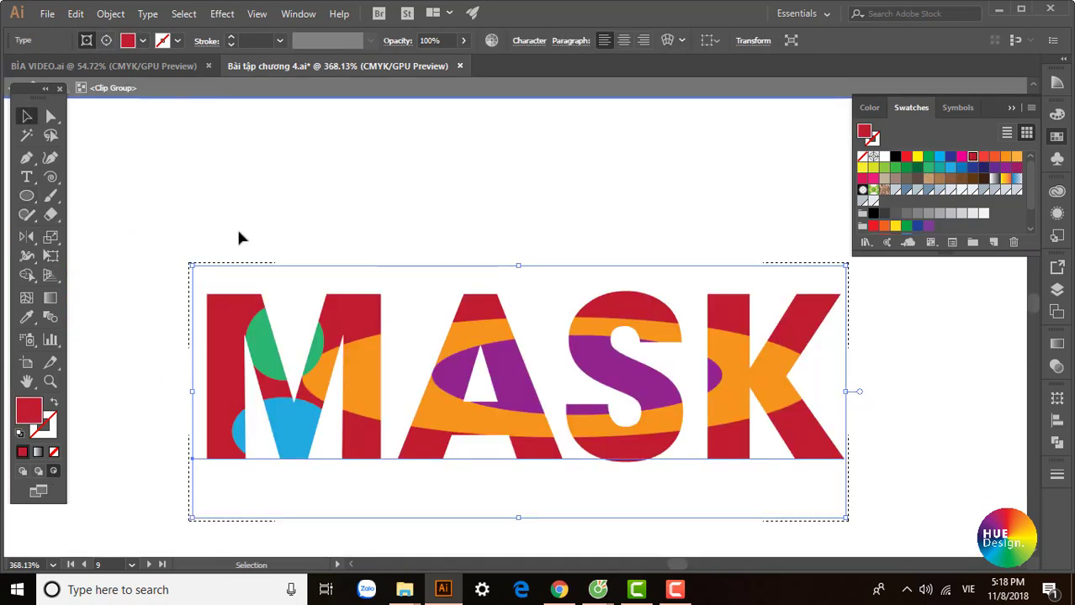
# Switch back to Draw Normal mode and bring up the Type menu
pyautogui.scroll(-2, 420, 360)
pyautogui.hscroll(2, 420, 360)
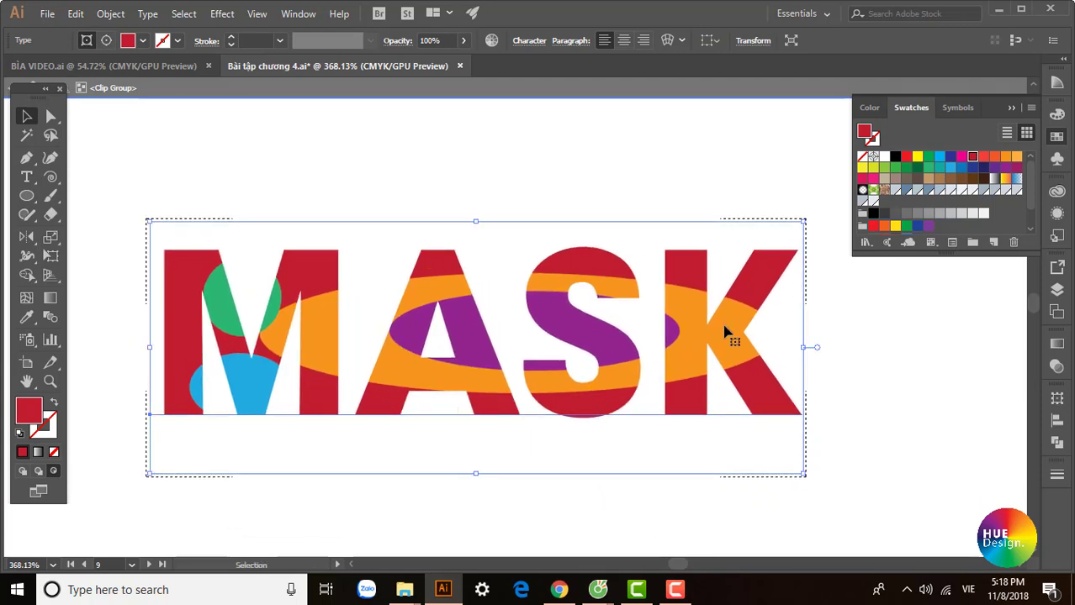
pyautogui.click(23, 476)
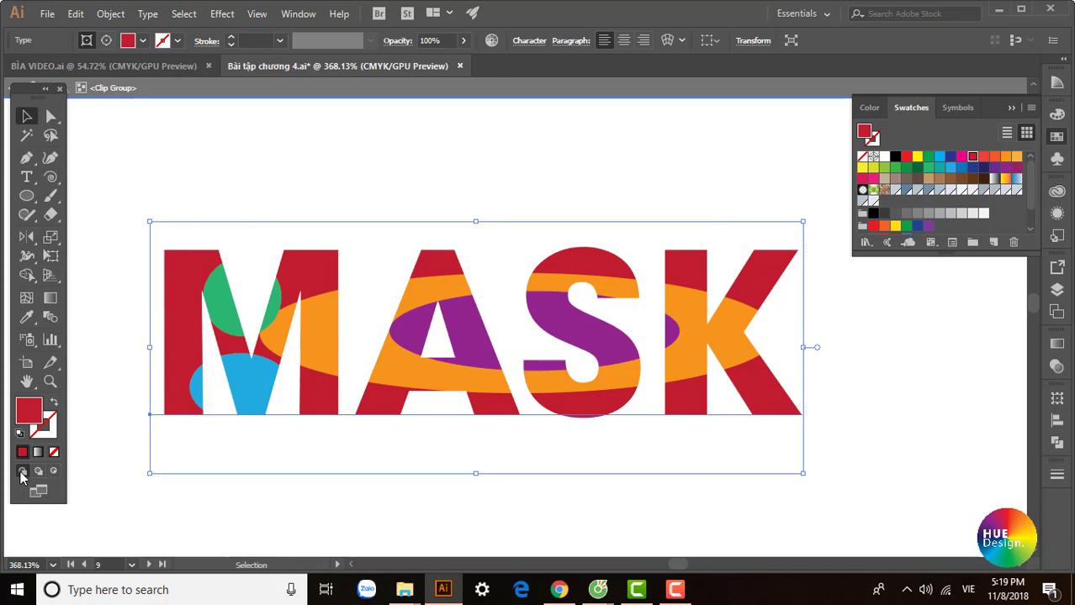
pyautogui.click(147, 13)
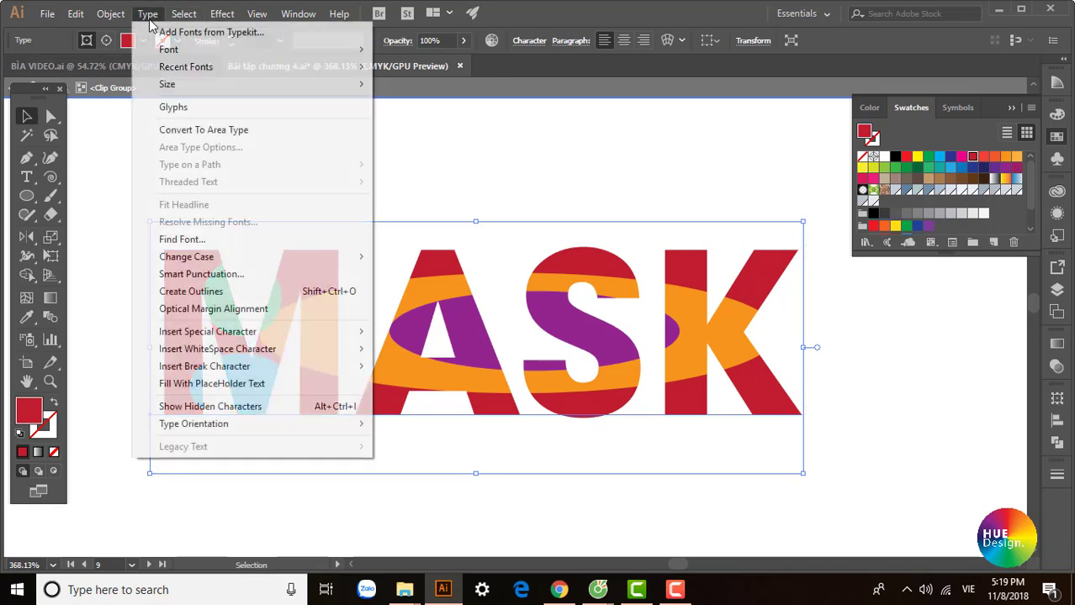
# Convert MASK to outlines, then nudge the orange ellipse and letter outlines into place
pyautogui.click(204, 292)
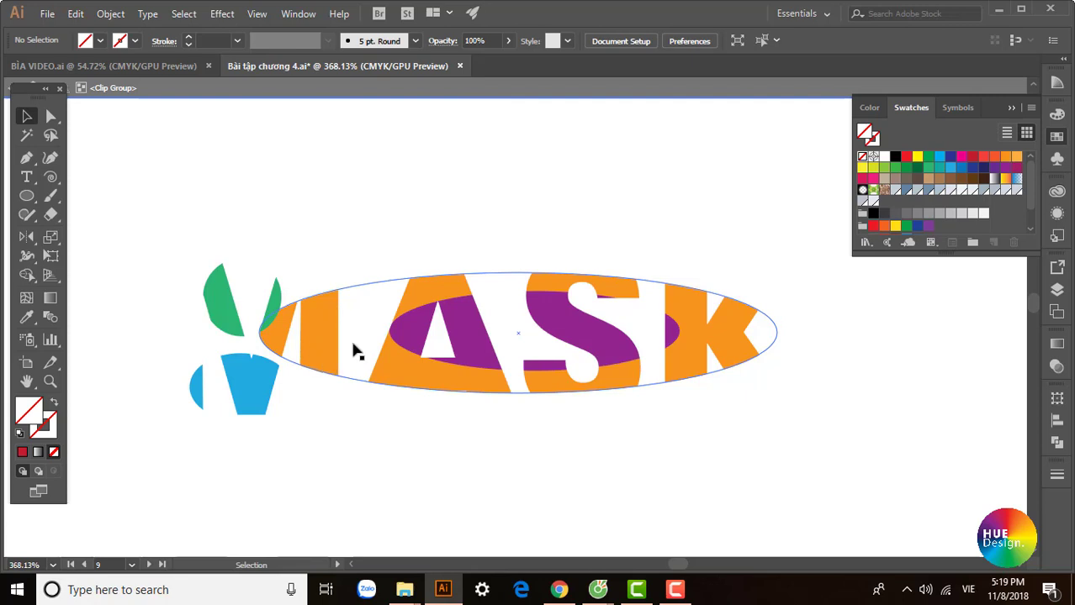
pyautogui.click(330, 357)
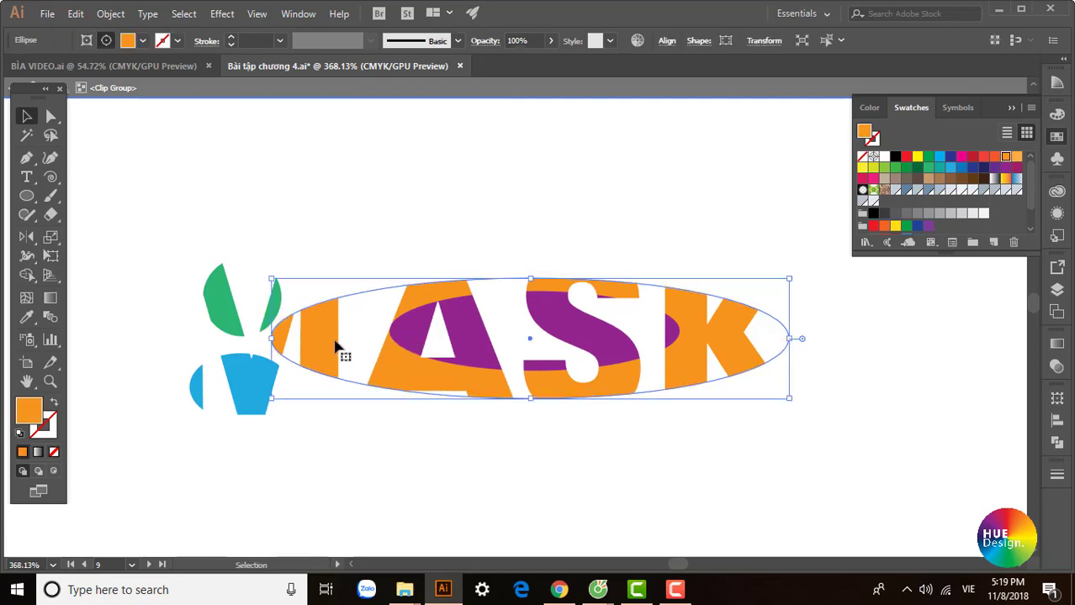
pyautogui.moveTo(343, 354)
pyautogui.mouseDown()
pyautogui.moveTo(318, 341)
pyautogui.moveTo(282, 346)
pyautogui.moveTo(300, 352)
pyautogui.mouseUp()
pyautogui.moveTo(444, 355)
pyautogui.mouseDown()
pyautogui.moveTo(416, 372)
pyautogui.moveTo(443, 358)
pyautogui.mouseUp()
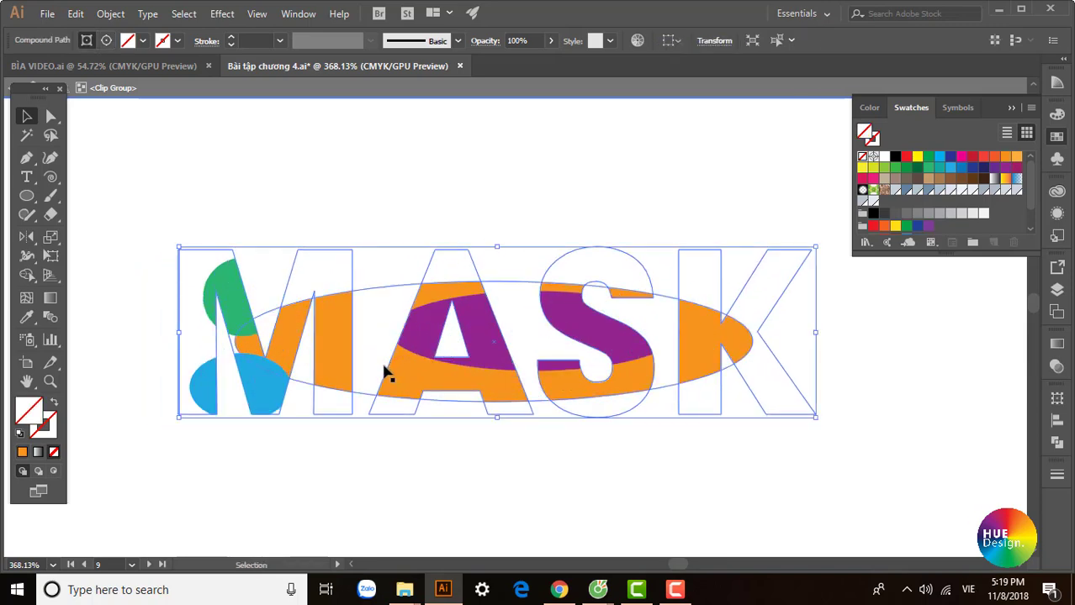
pyautogui.moveTo(384, 423)
pyautogui.mouseDown()
pyautogui.moveTo(472, 423)
pyautogui.moveTo(312, 409)
pyautogui.mouseUp()
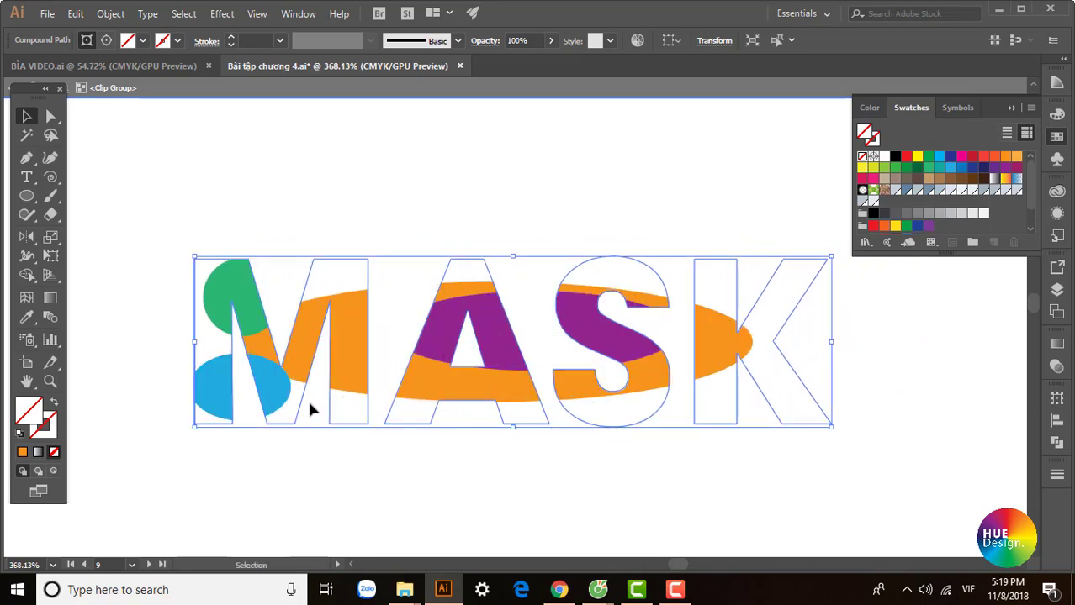
pyautogui.click(516, 200)
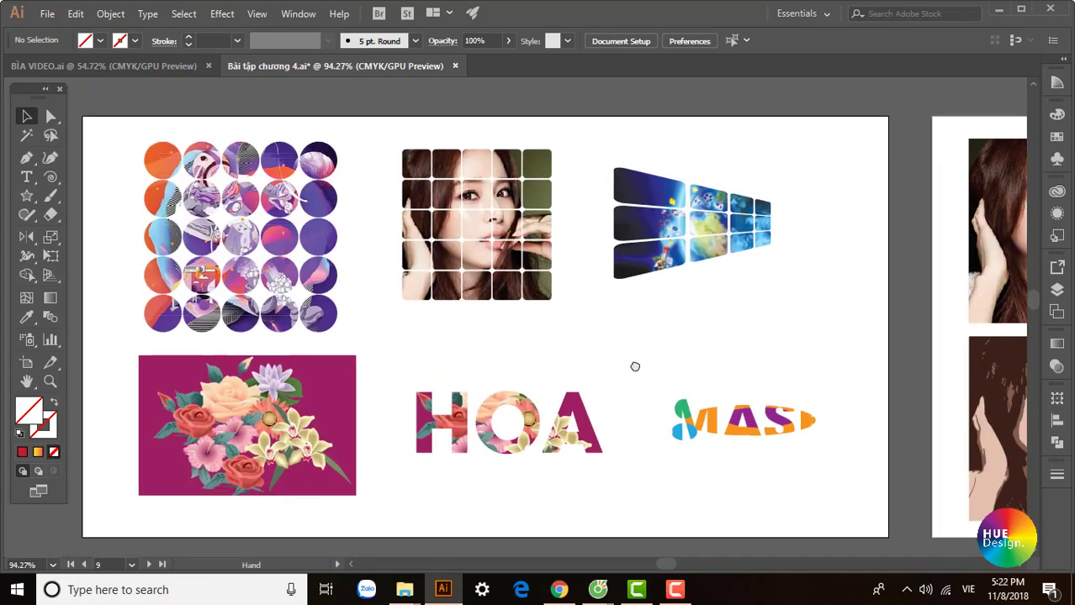
pyautogui.moveTo(540, 314)
pyautogui.mouseDown()
pyautogui.moveTo(571, 337)
pyautogui.moveTo(554, 336)
pyautogui.moveTo(557, 347)
pyautogui.mouseUp()
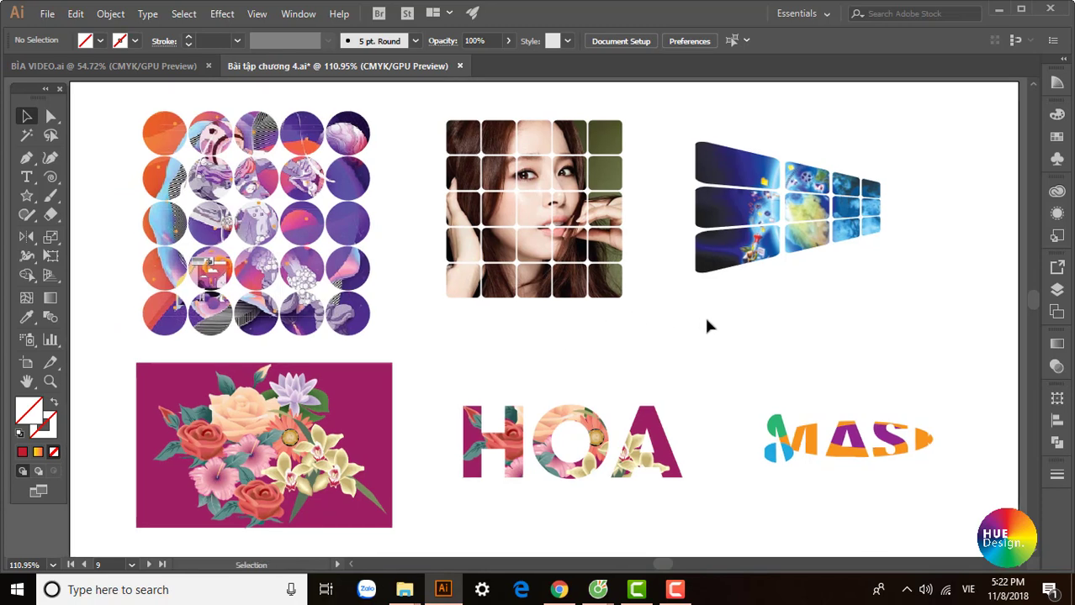